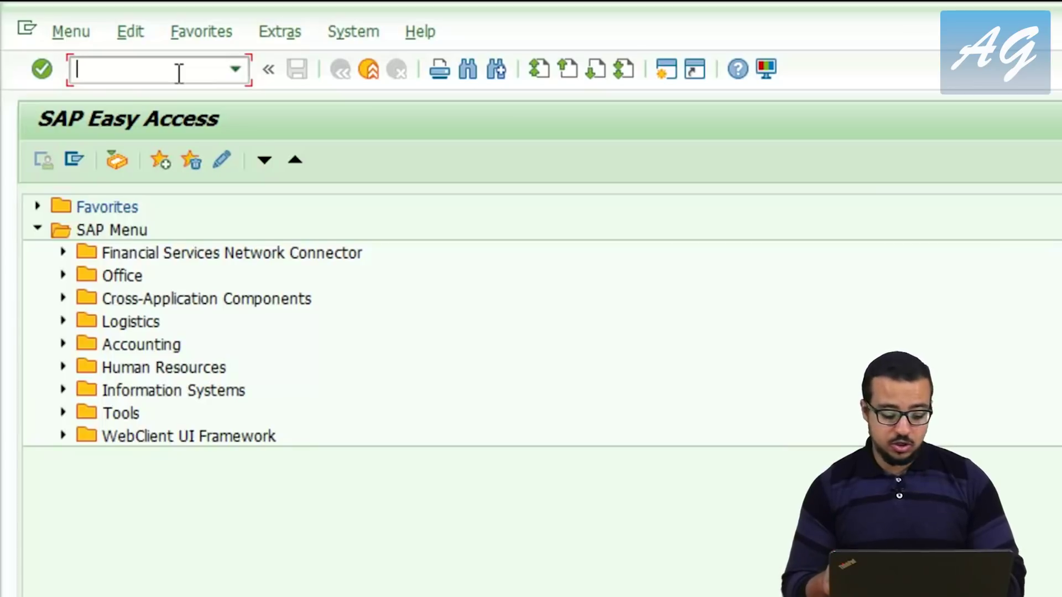
# Step: Open the accounting editing options with transaction FB00, and start vendor invoice entry FB60 in a new session
pyautogui.write('FB00')
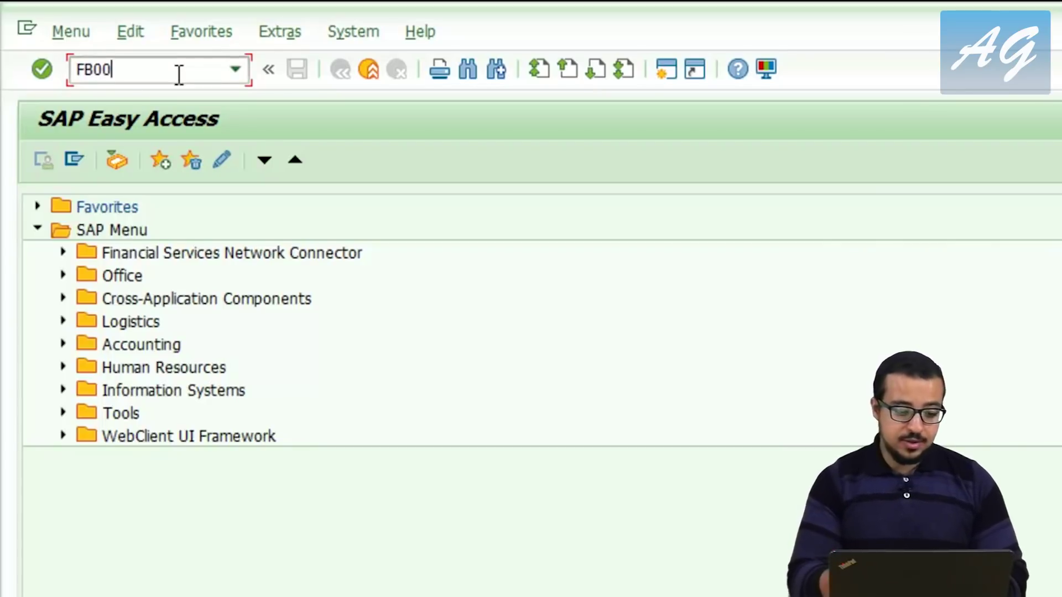
pyautogui.press('Return')
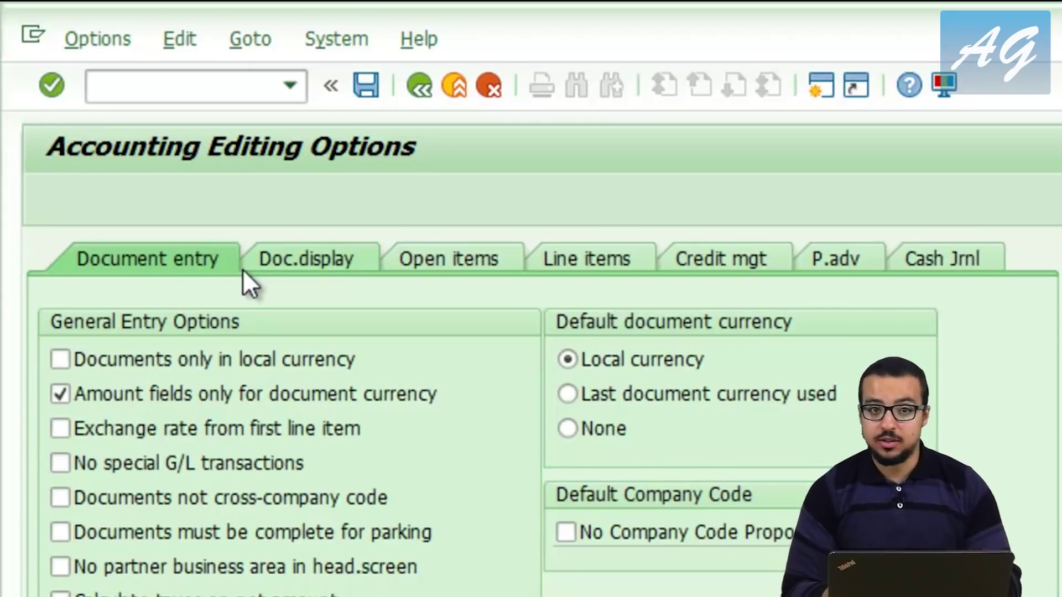
pyautogui.click(157, 84)
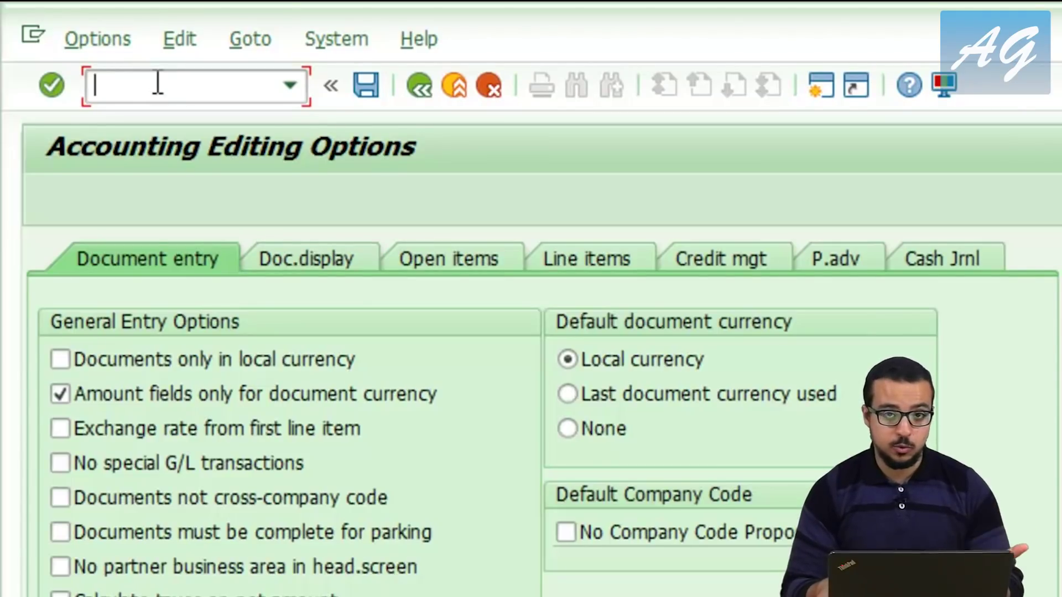
pyautogui.write('/oFB60')
pyautogui.press('Return')
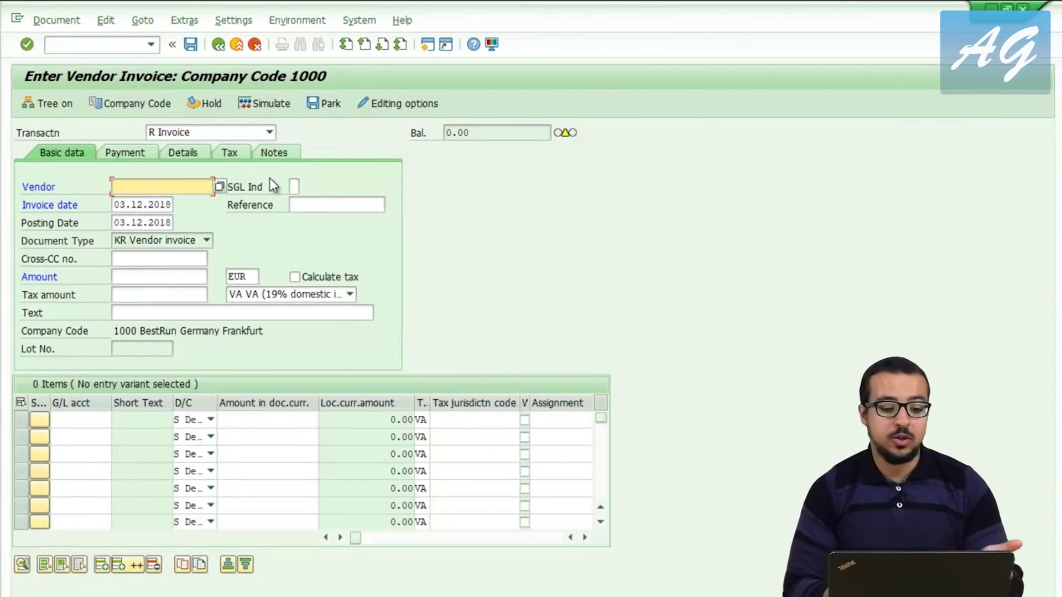
# Step: Compare the vendor invoice's editing options with those in the FB00 session, and return to the invoice
pyautogui.click(390, 105)
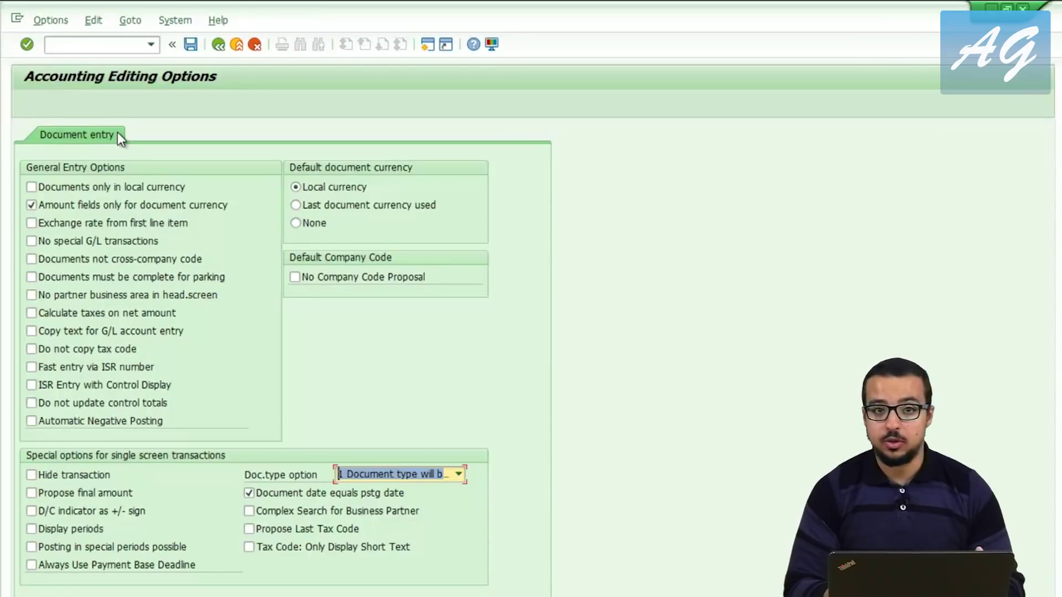
pyautogui.hotkey('alt', 'Tab')
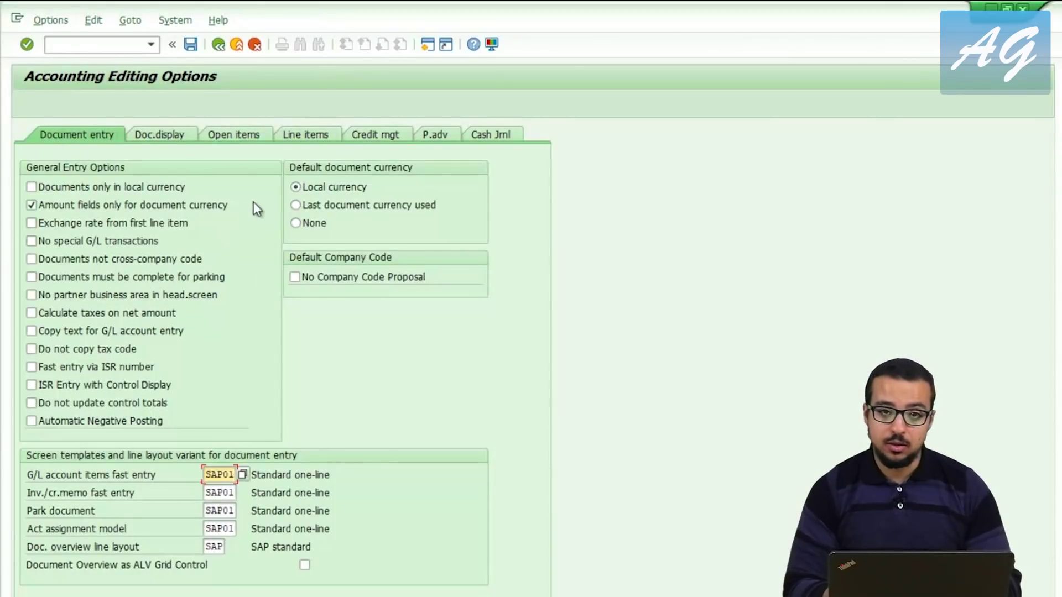
pyautogui.hotkey('alt', 'Tab')
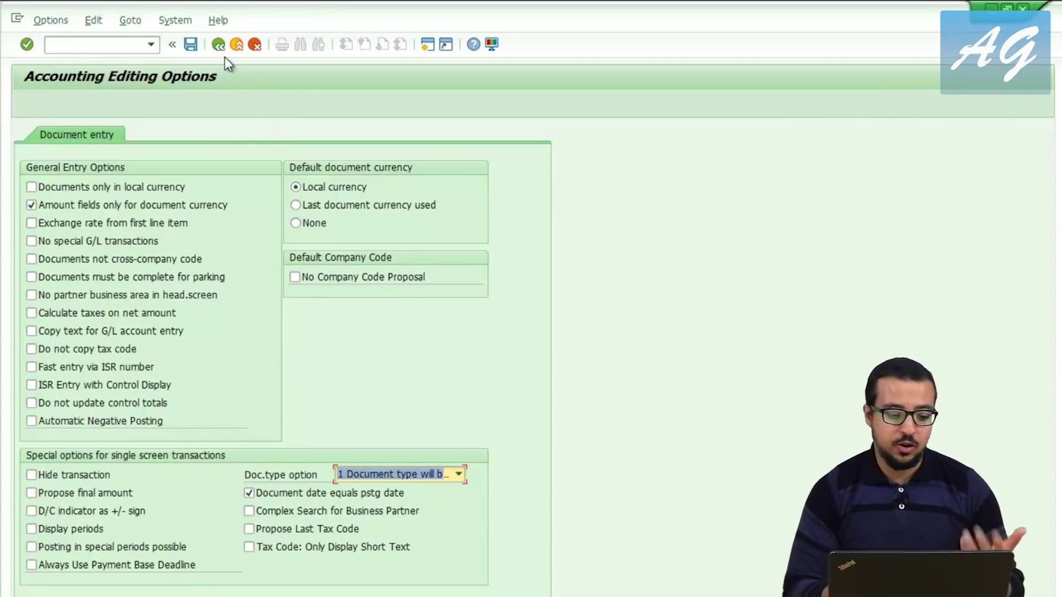
pyautogui.click(219, 45)
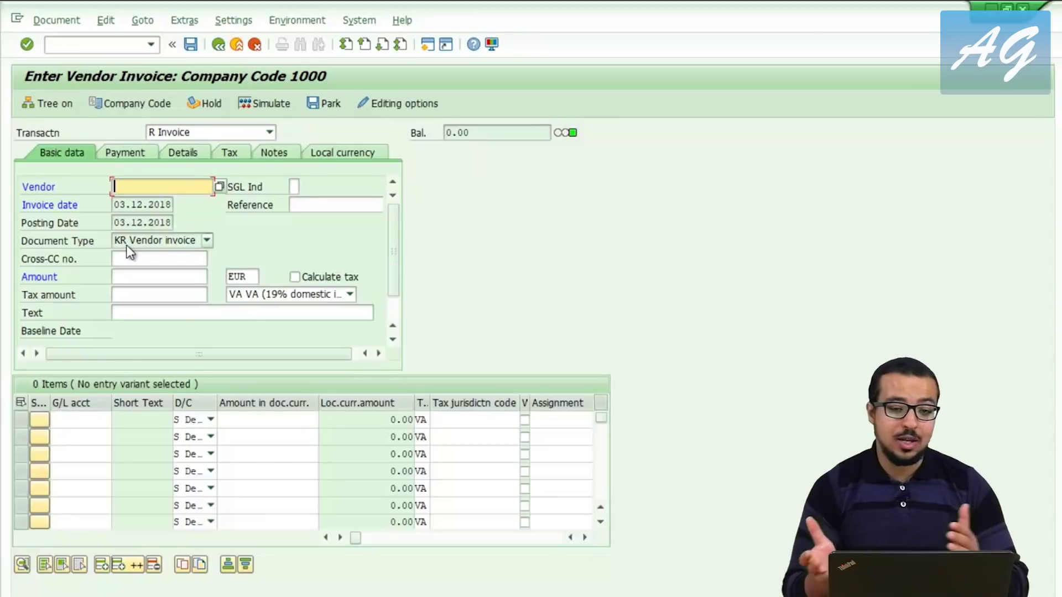
# Step: Set the editing options' document type option to "Document type ready for input", and check the invoice's document type choices
pyautogui.click(416, 105)
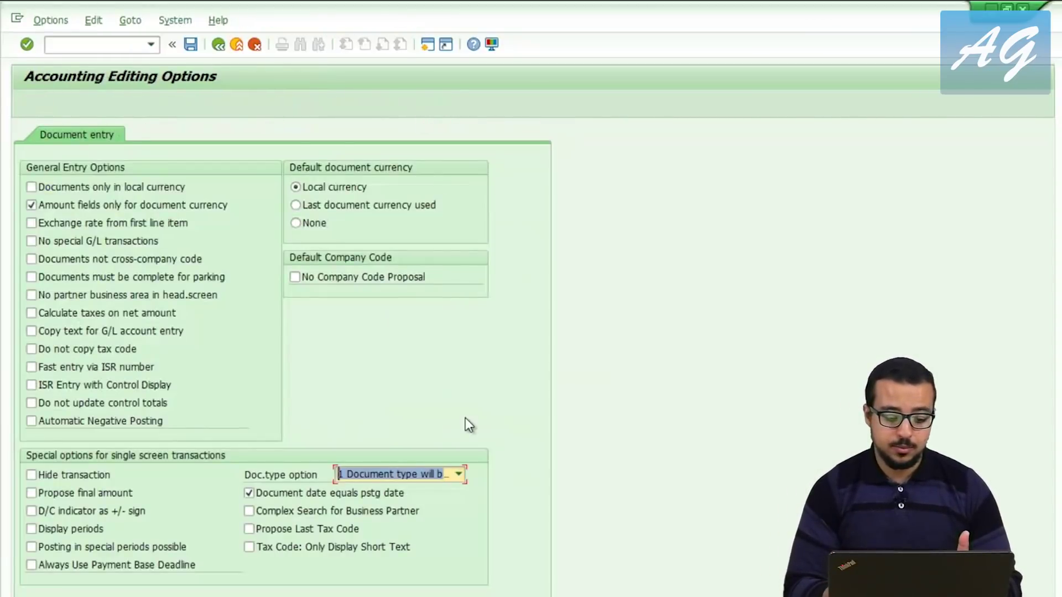
pyautogui.click(457, 474)
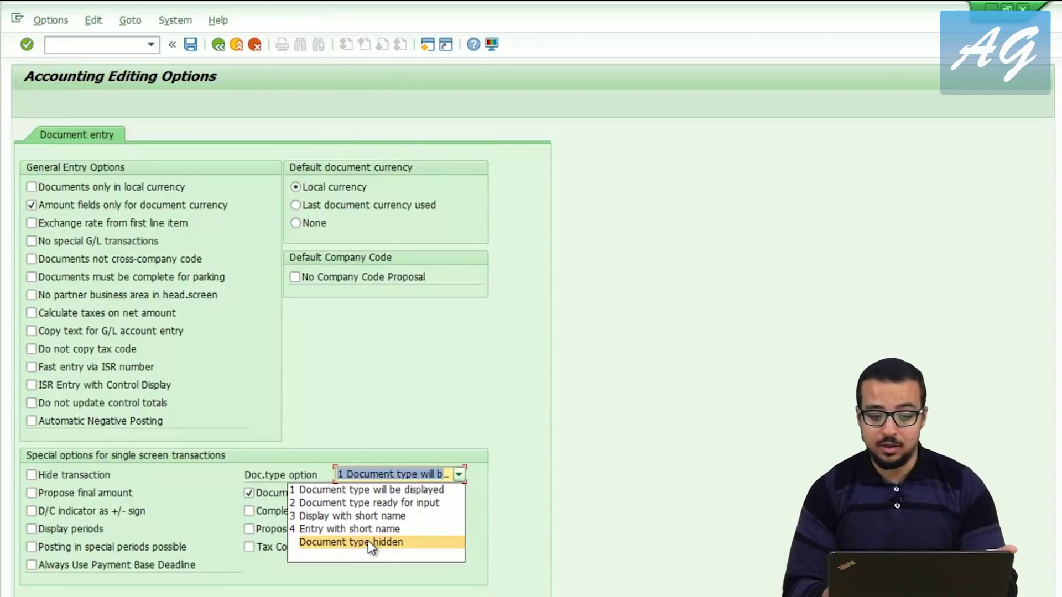
pyautogui.click(397, 503)
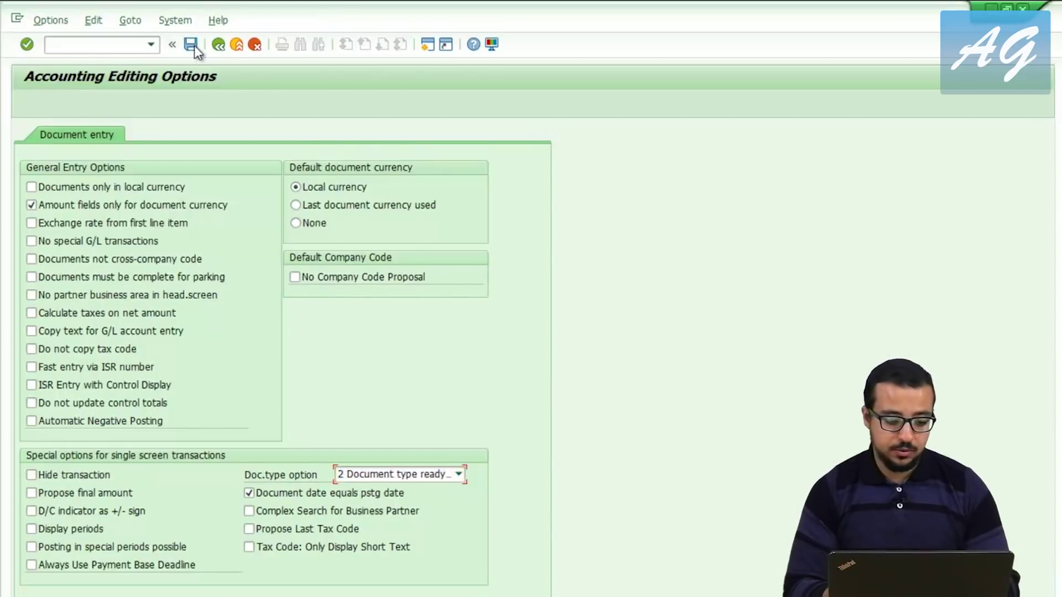
pyautogui.click(217, 45)
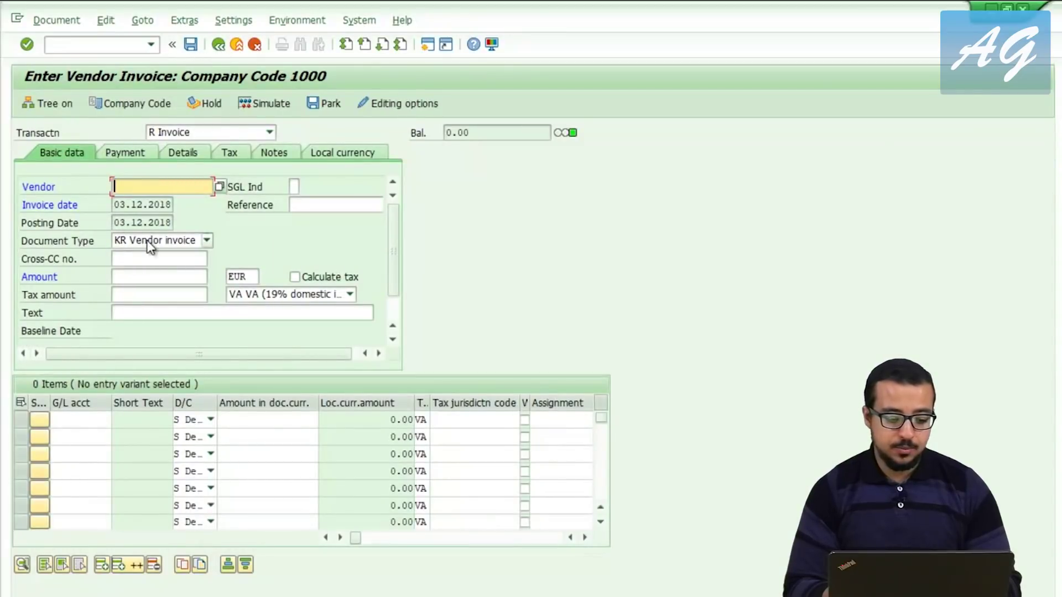
pyautogui.click(148, 241)
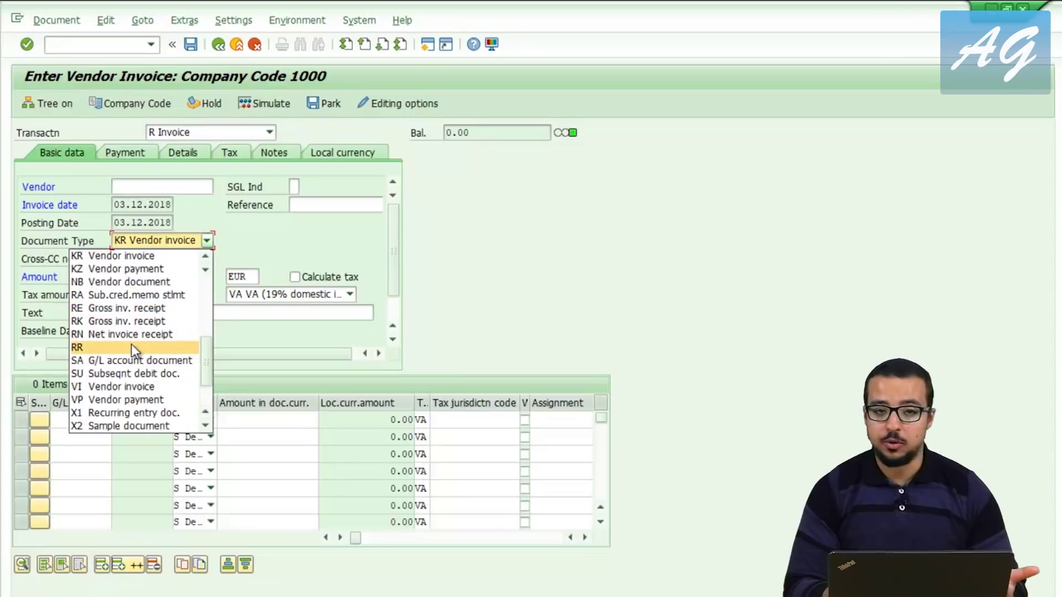
pyautogui.click(281, 246)
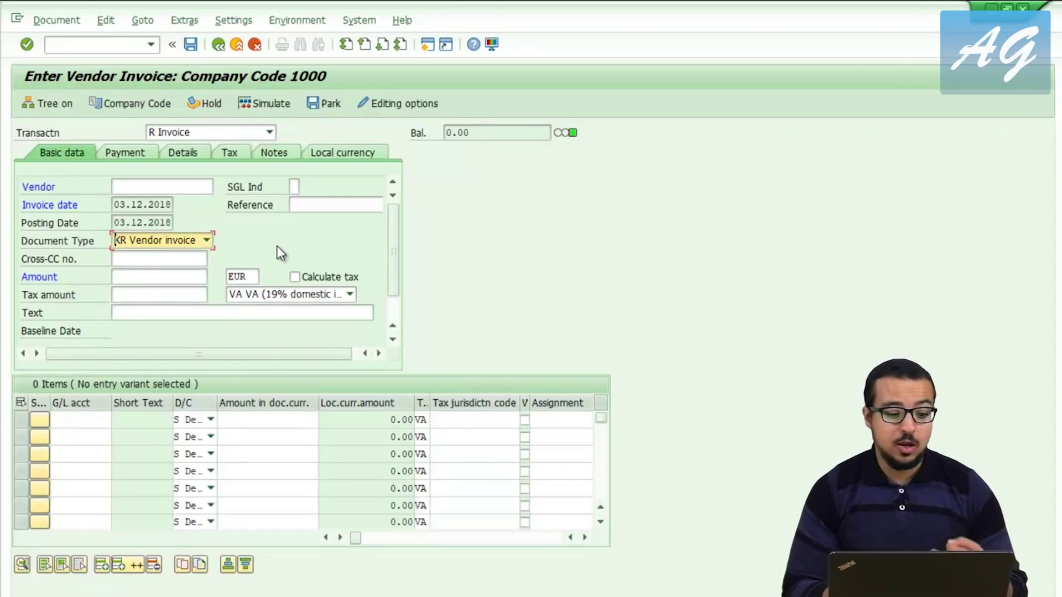
# Step: Set the invoice's tax code to 1I (Input tax 10%) and enter the vendor number of C.E.B. BERLIN
pyautogui.click(301, 296)
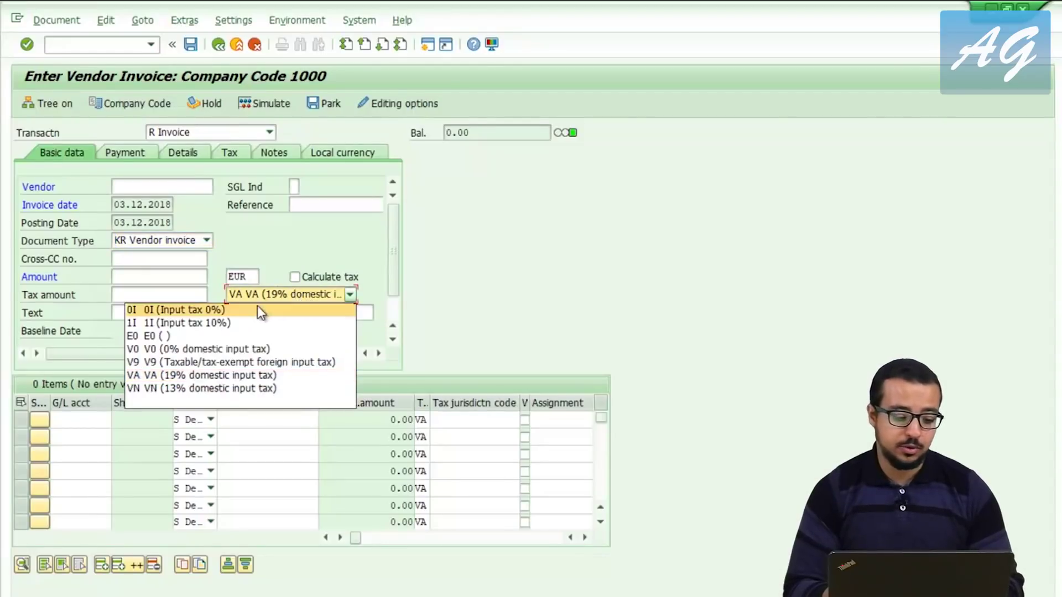
pyautogui.click(212, 324)
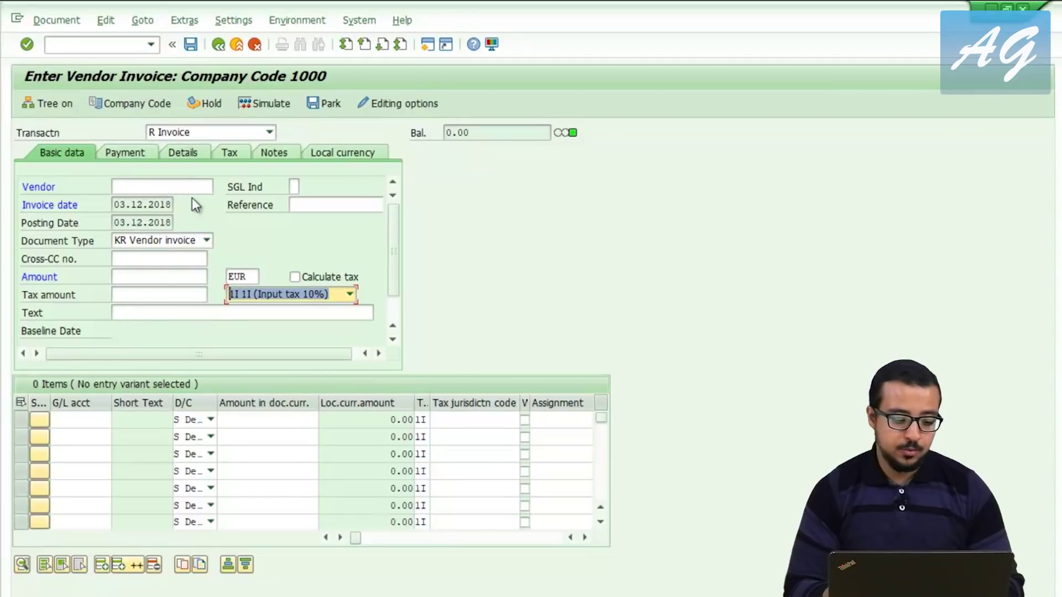
pyautogui.click(157, 187)
pyautogui.write('1000')
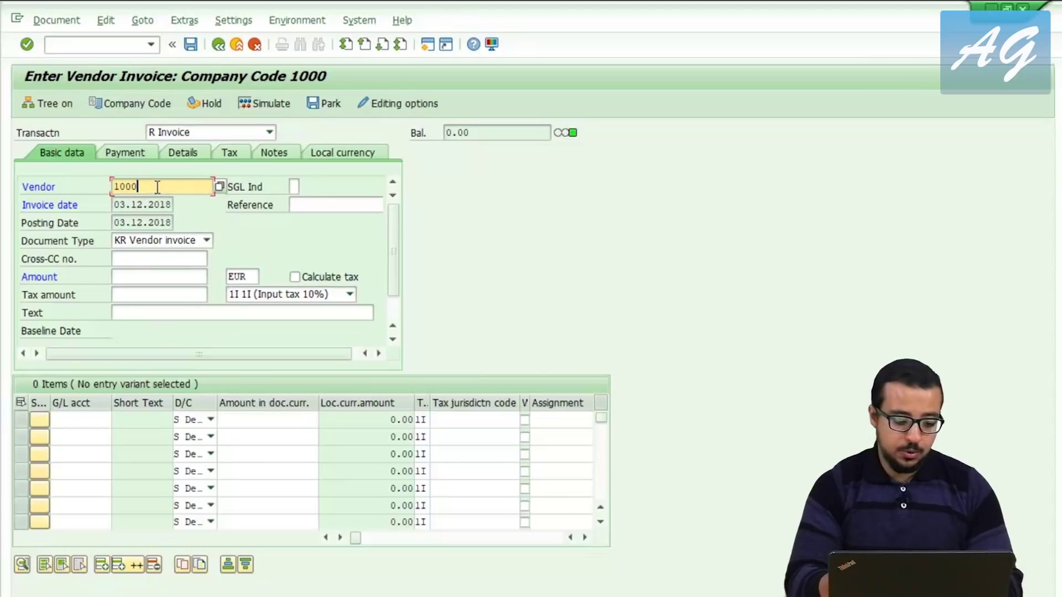
pyautogui.press('Return')
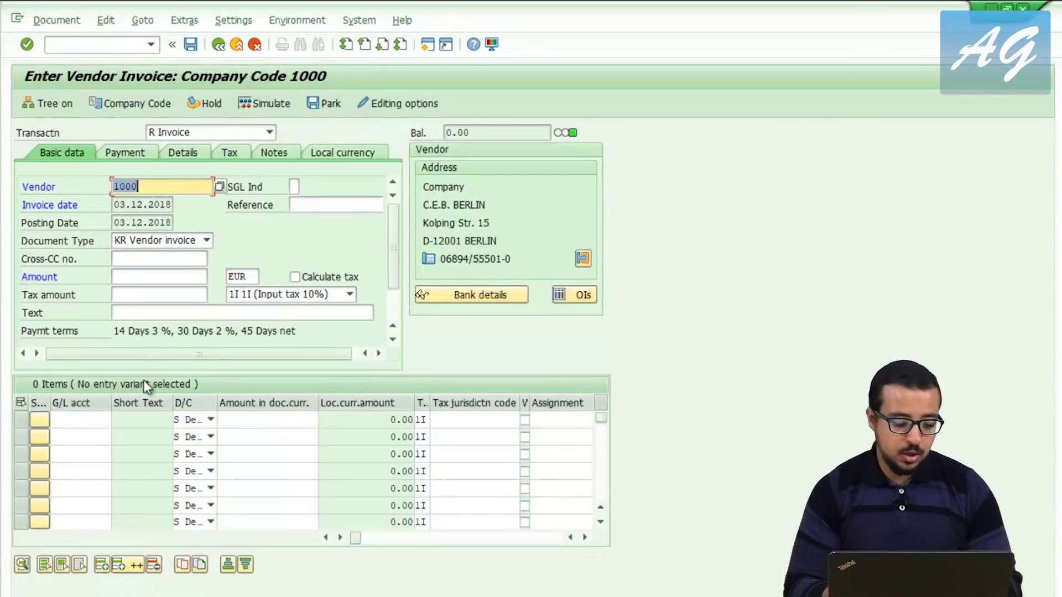
# Step: Add a debit line item to G/L account 201000 with an amount of 10000
pyautogui.click(93, 423)
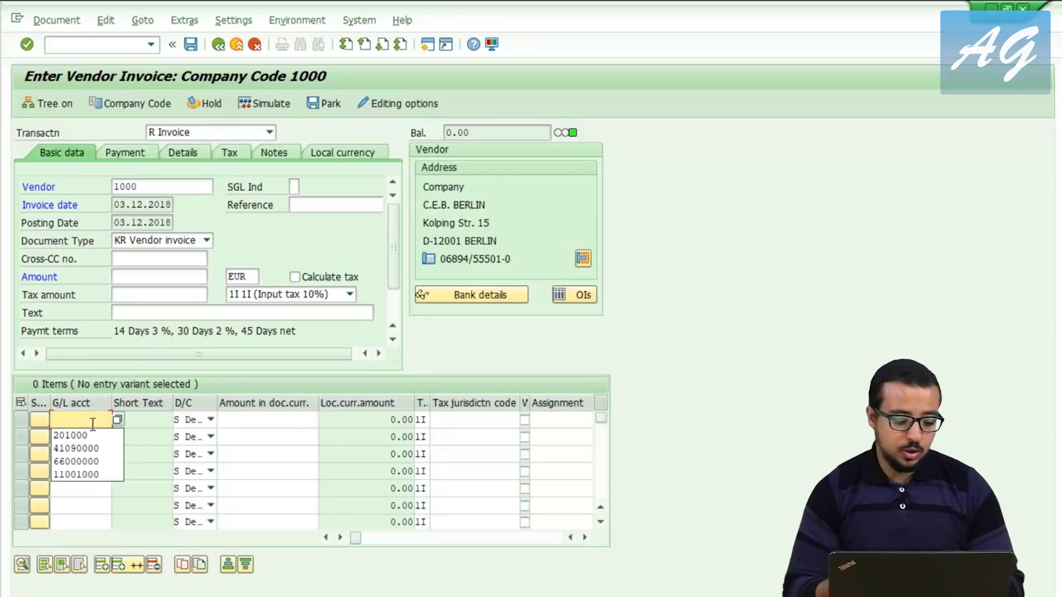
pyautogui.click(94, 434)
pyautogui.press('Return')
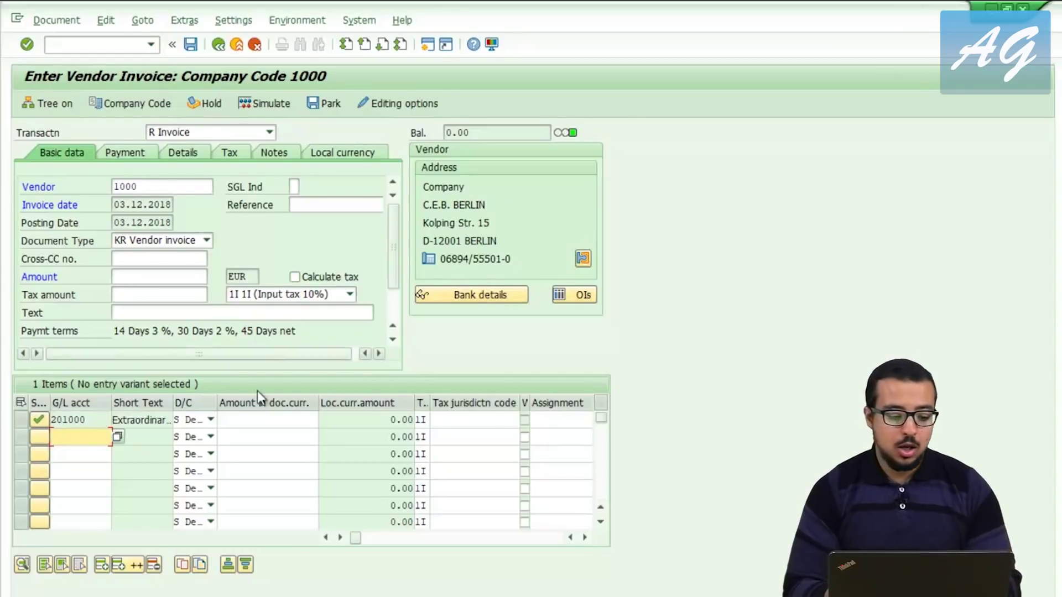
pyautogui.write('10000')
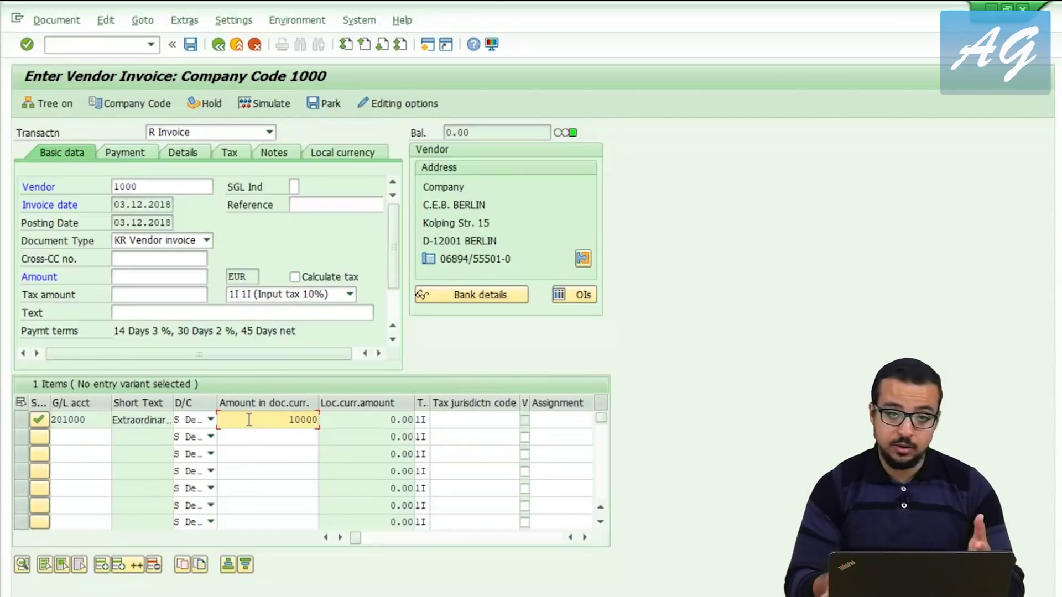
pyautogui.press('Return')
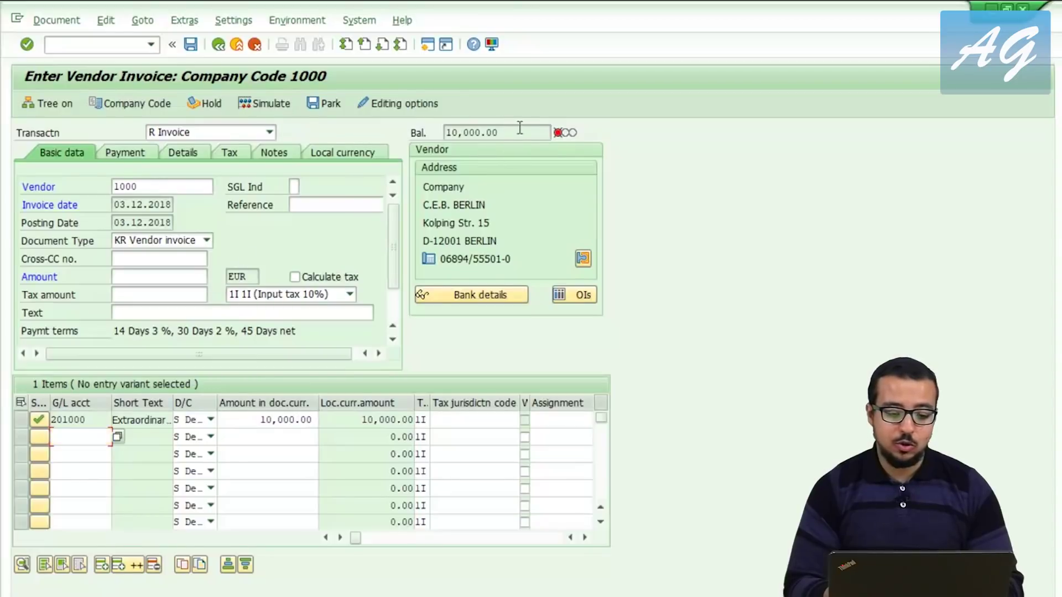
# Step: Enable tax calculation for the invoice and enter an invoice amount of 10,000
pyautogui.moveTo(520, 133); pyautogui.dragTo(413, 131)
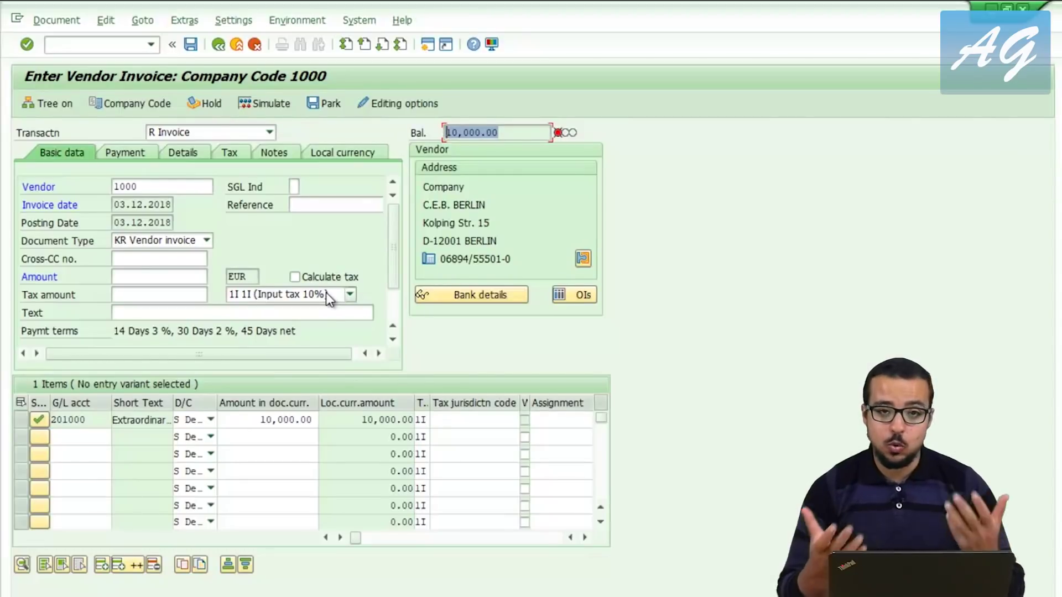
pyautogui.click(297, 278)
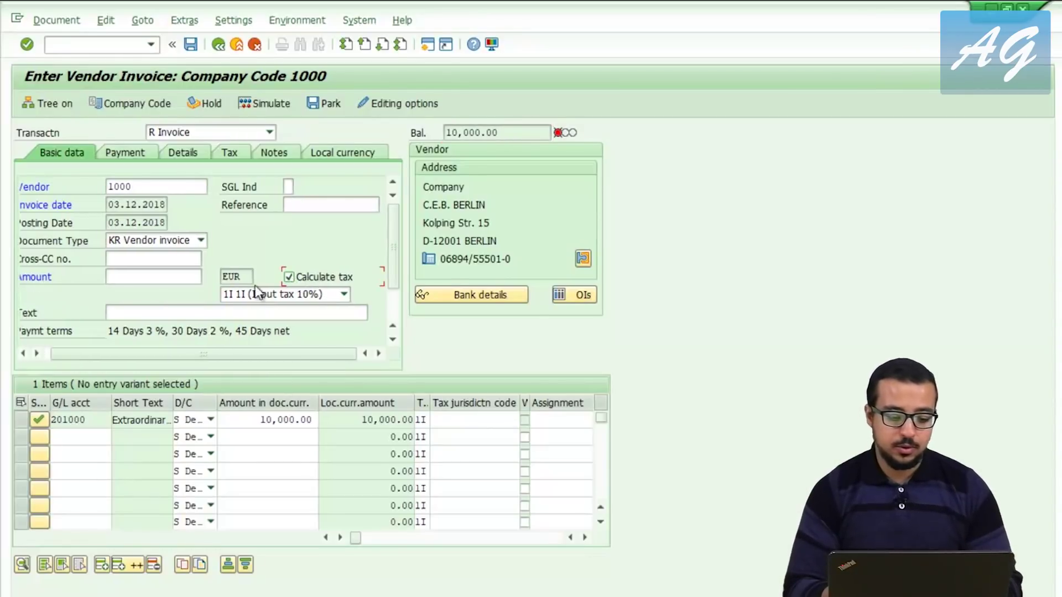
pyautogui.click(133, 276)
pyautogui.write('10,000')
pyautogui.press('Return')
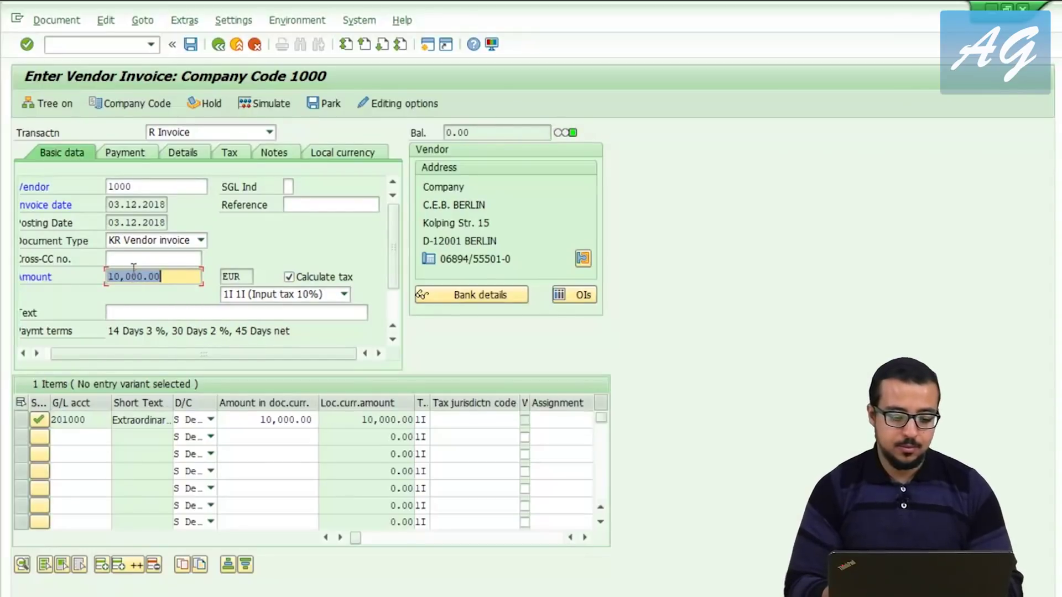
# Step: Simulate the invoice to review its posting line items, and return to the entry screen
pyautogui.click(274, 103)
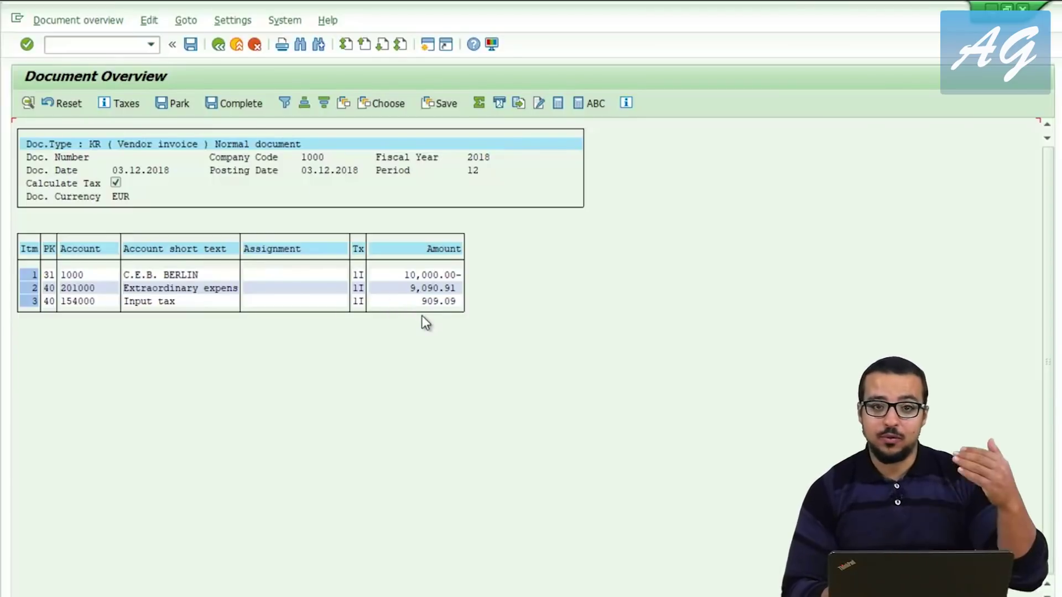
pyautogui.click(219, 45)
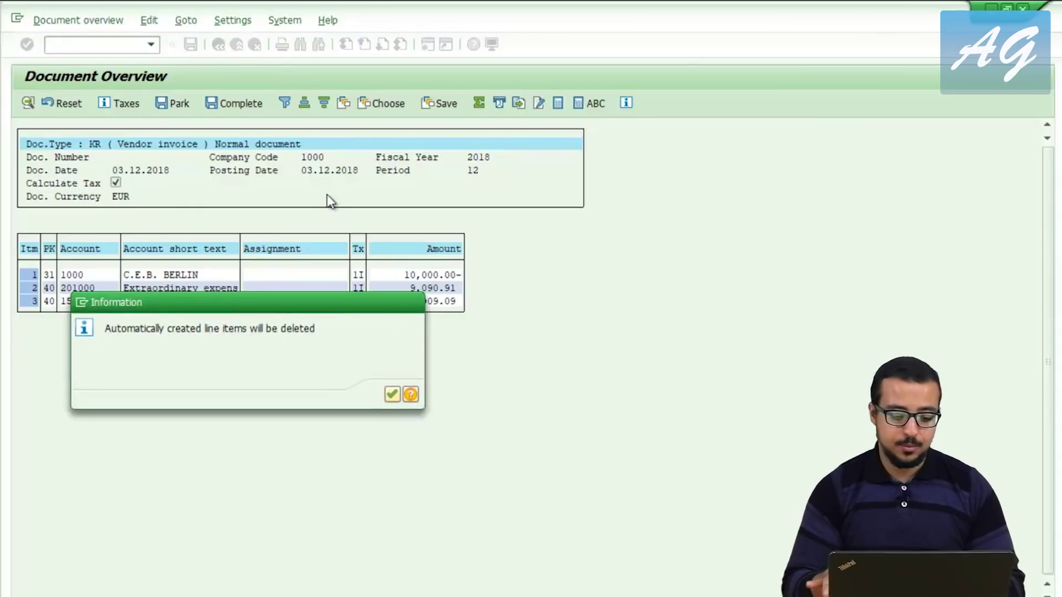
pyautogui.press('Return')
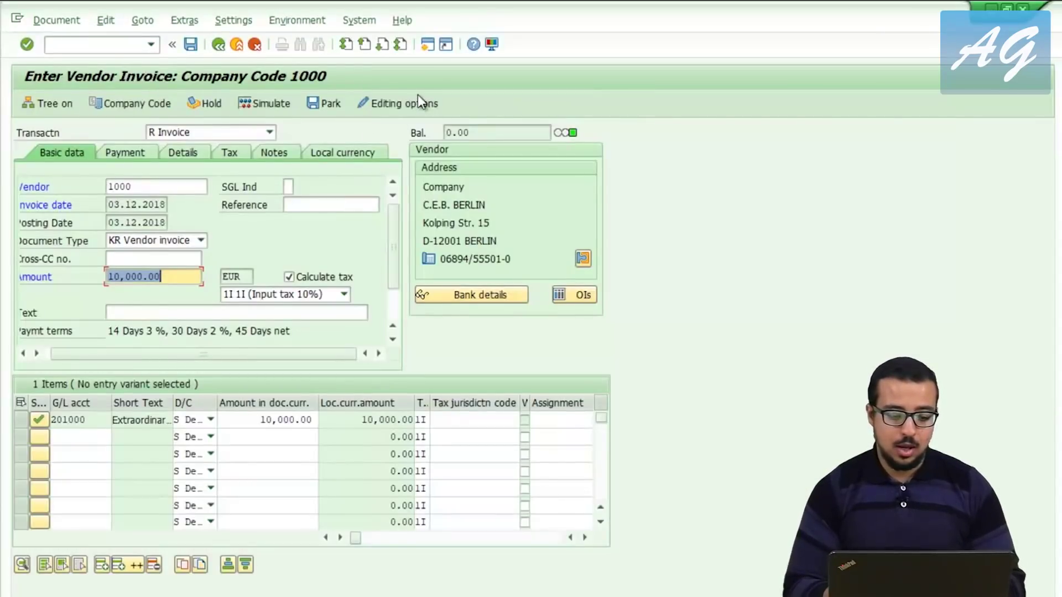
# Step: Enable "Calculate taxes on net amount" in the editing options, save, and return to the invoice
pyautogui.click(414, 104)
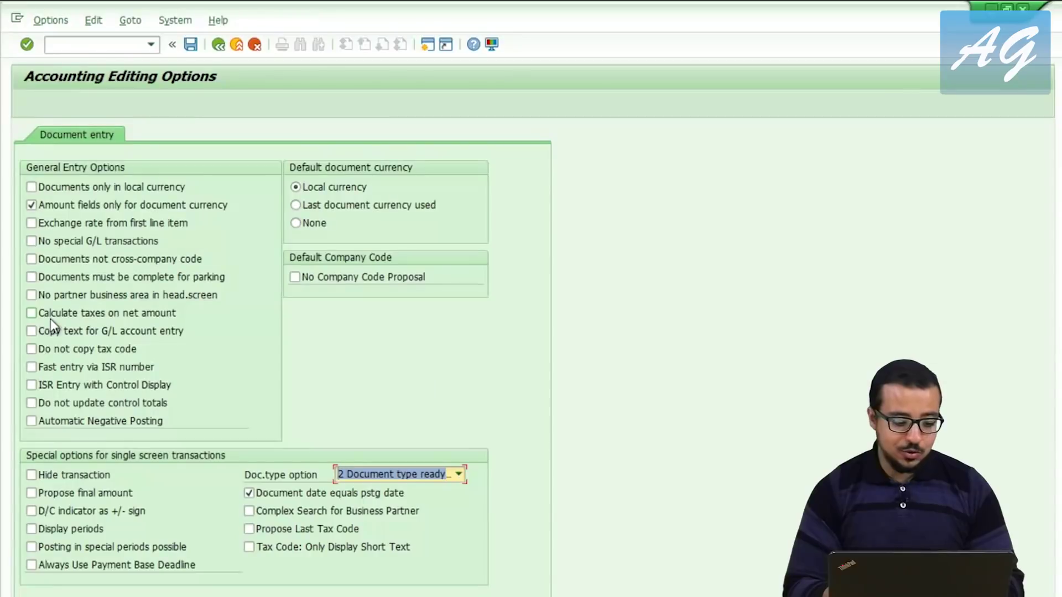
pyautogui.click(32, 313)
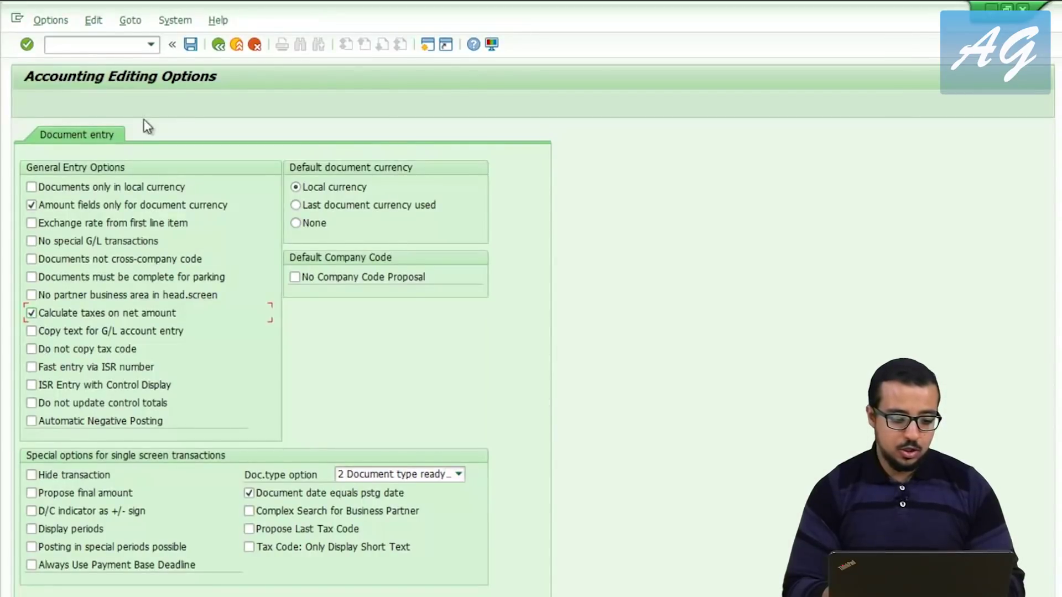
pyautogui.click(188, 49)
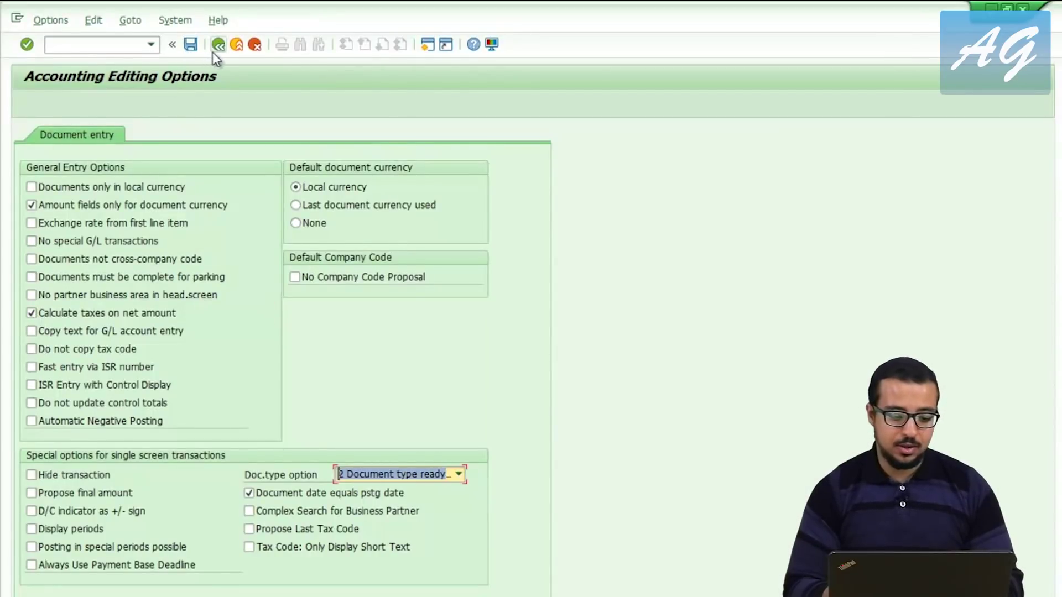
pyautogui.click(218, 47)
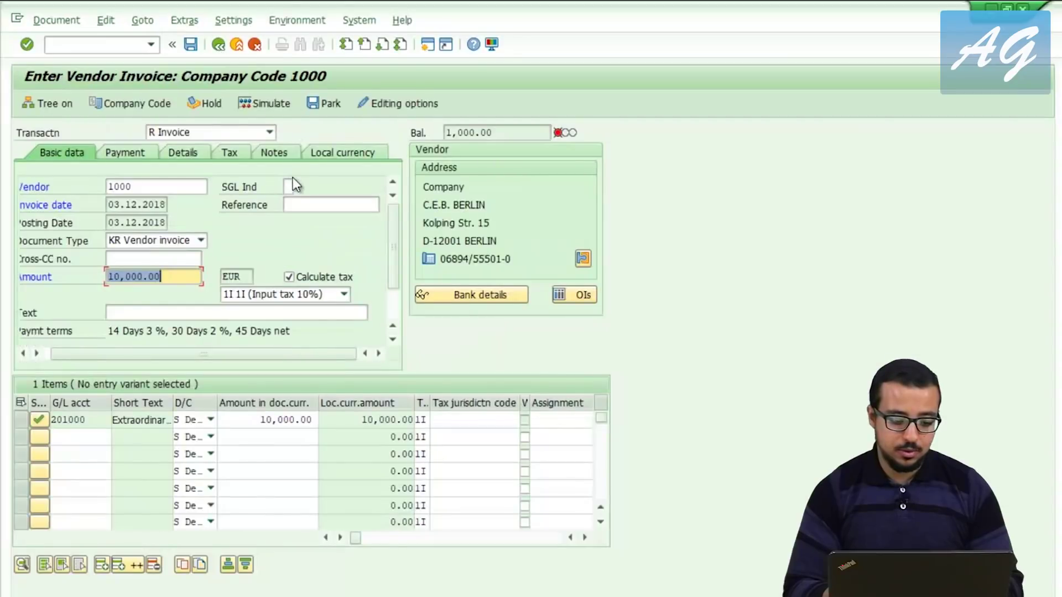
# Step: Check the invoice balance, set the invoice amount to 11000, and update the balance
pyautogui.moveTo(512, 128); pyautogui.dragTo(414, 124)
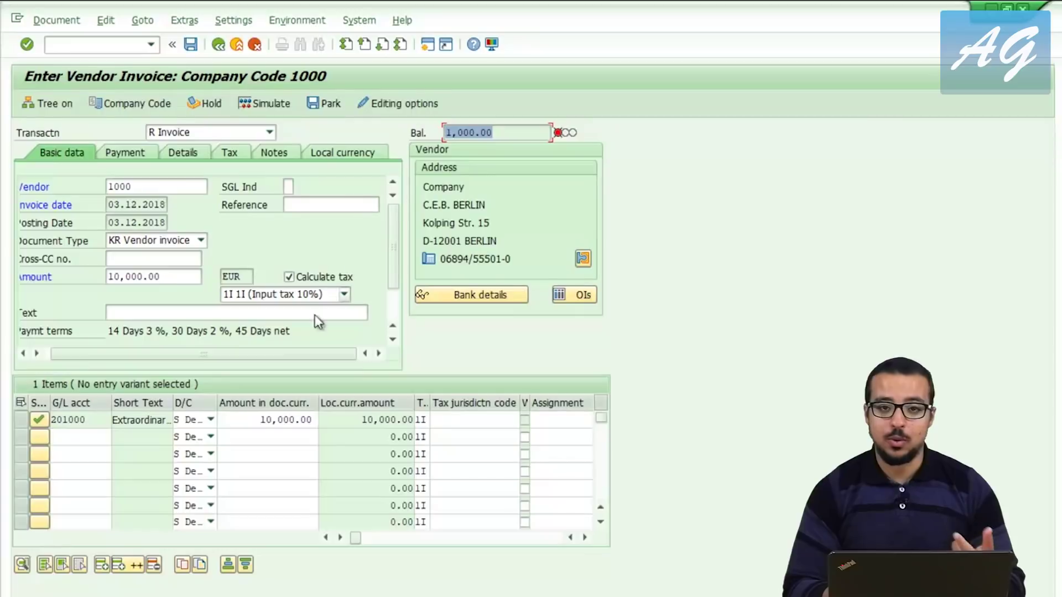
pyautogui.moveTo(176, 277); pyautogui.dragTo(10, 308)
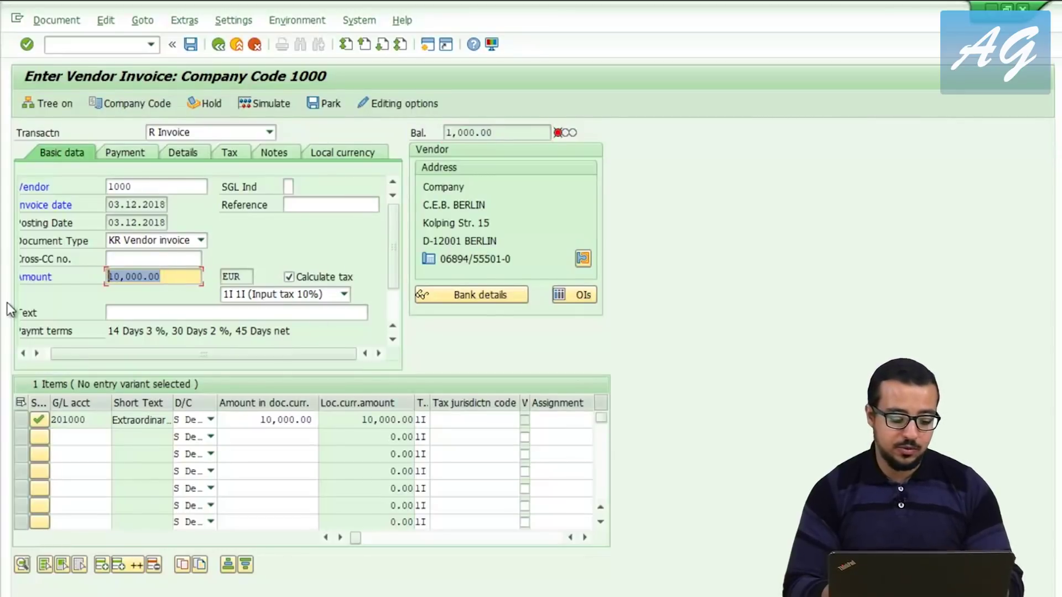
pyautogui.write('11000')
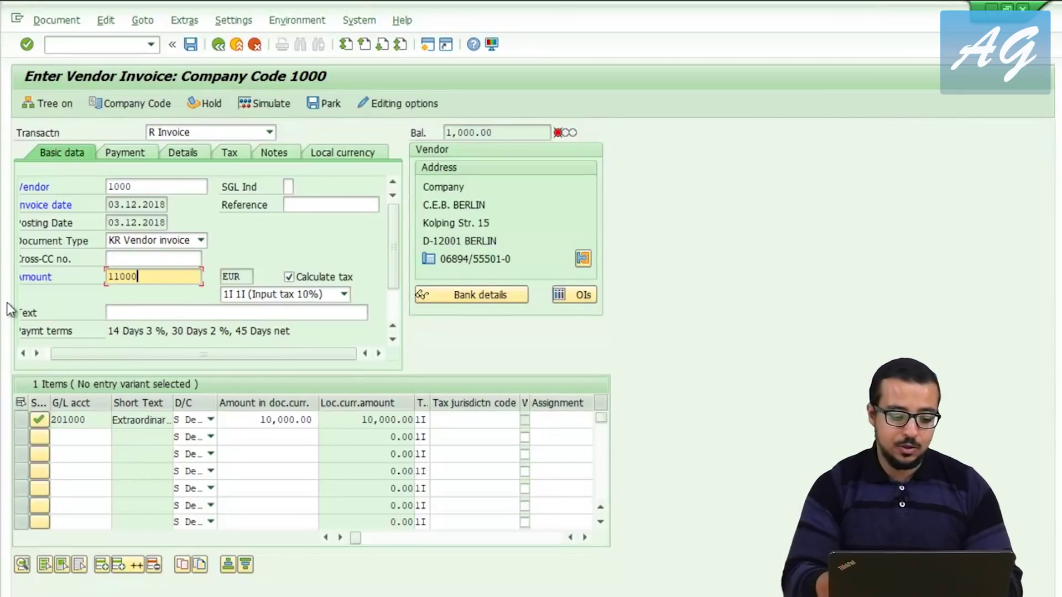
pyautogui.press('Return')
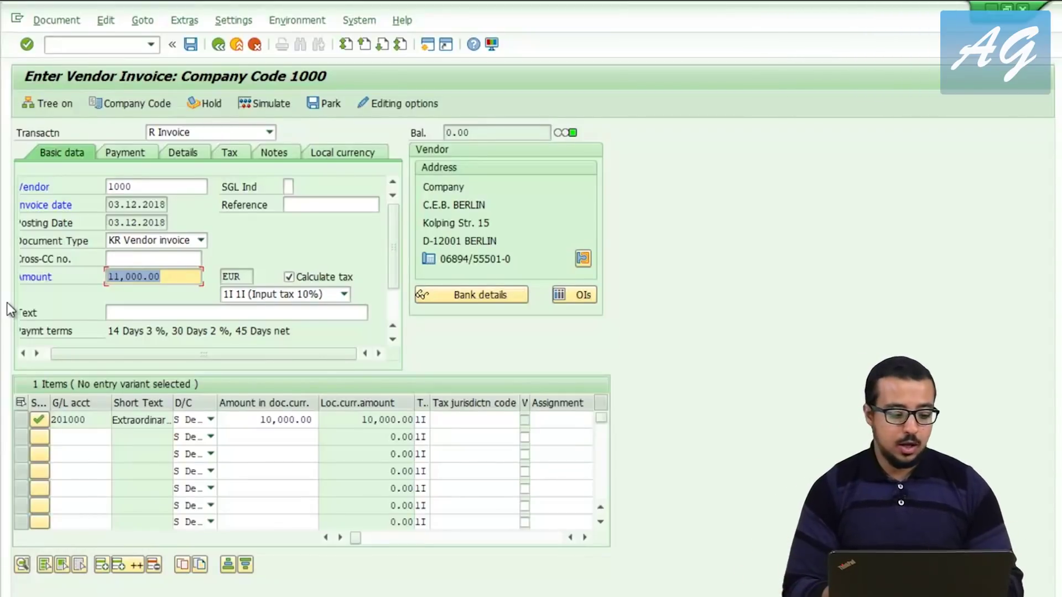
# Step: In the editing options, disable "Amount fields only for document currency", enable "Documents only in local currency", save, and check the invoice's currency field
pyautogui.click(399, 104)
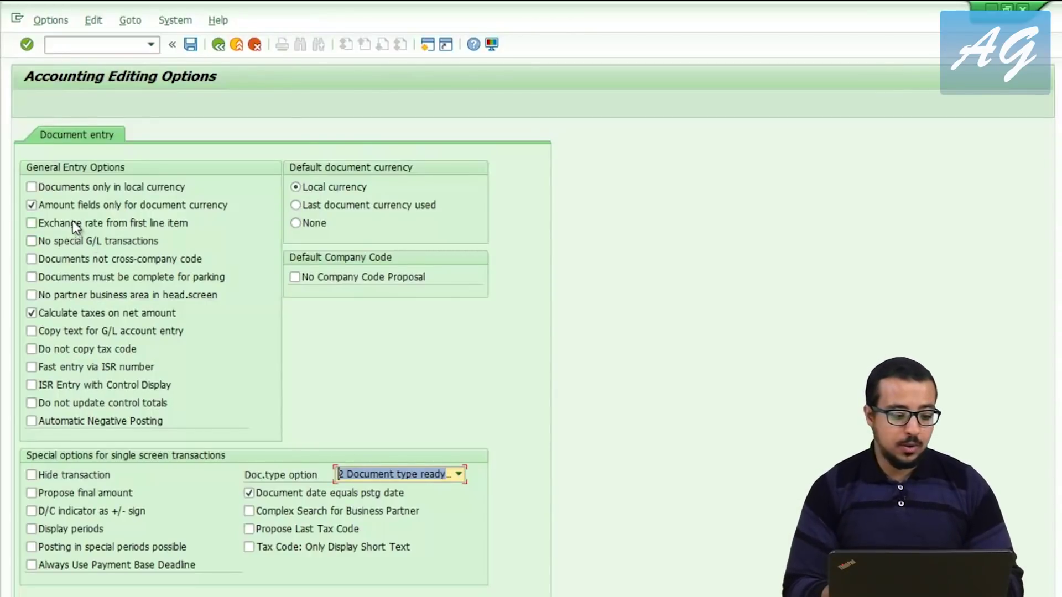
pyautogui.click(33, 205)
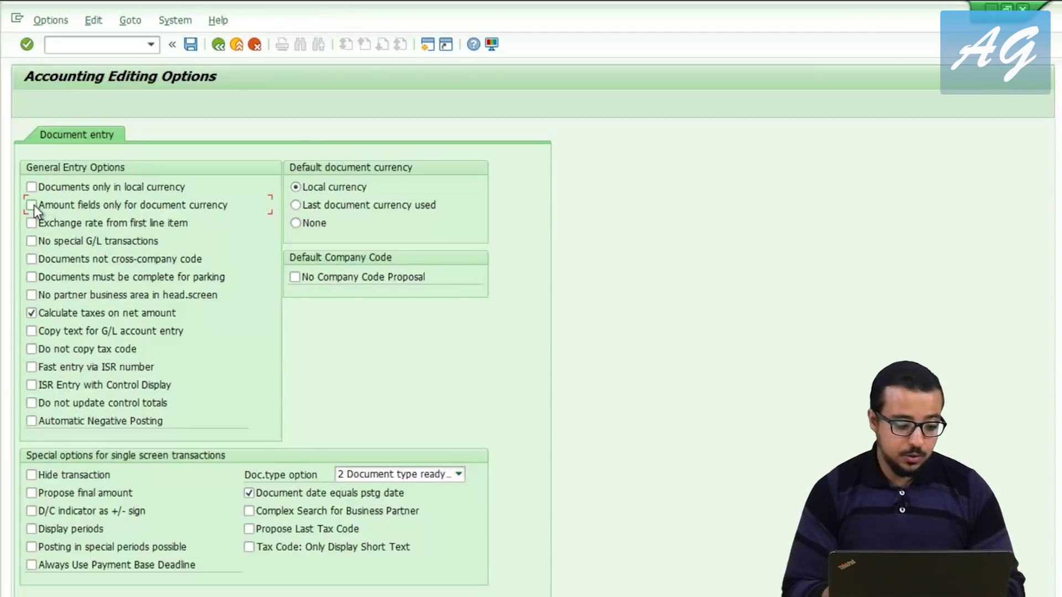
pyautogui.click(80, 188)
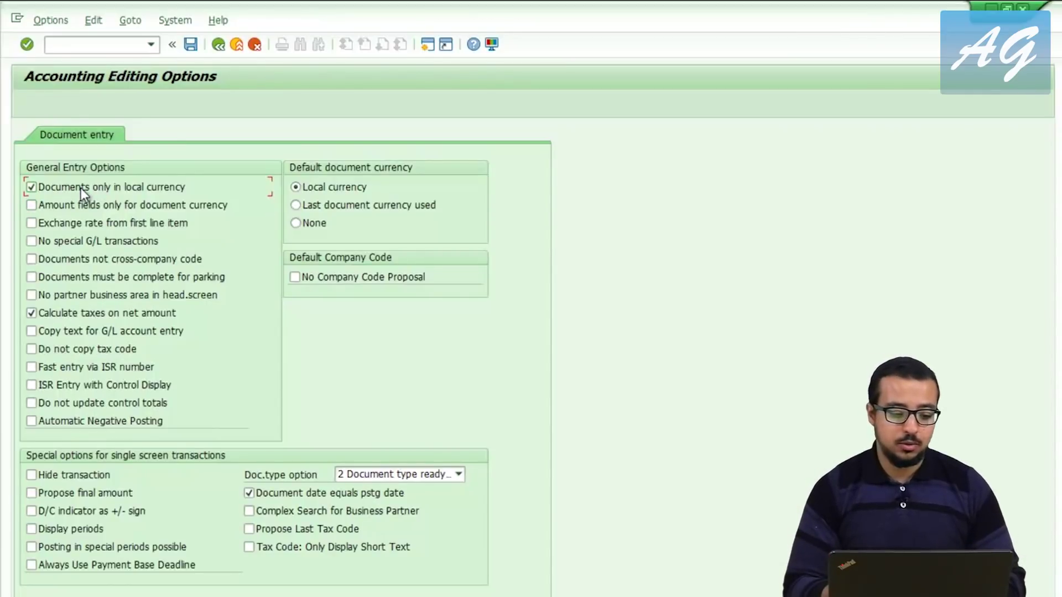
pyautogui.click(188, 47)
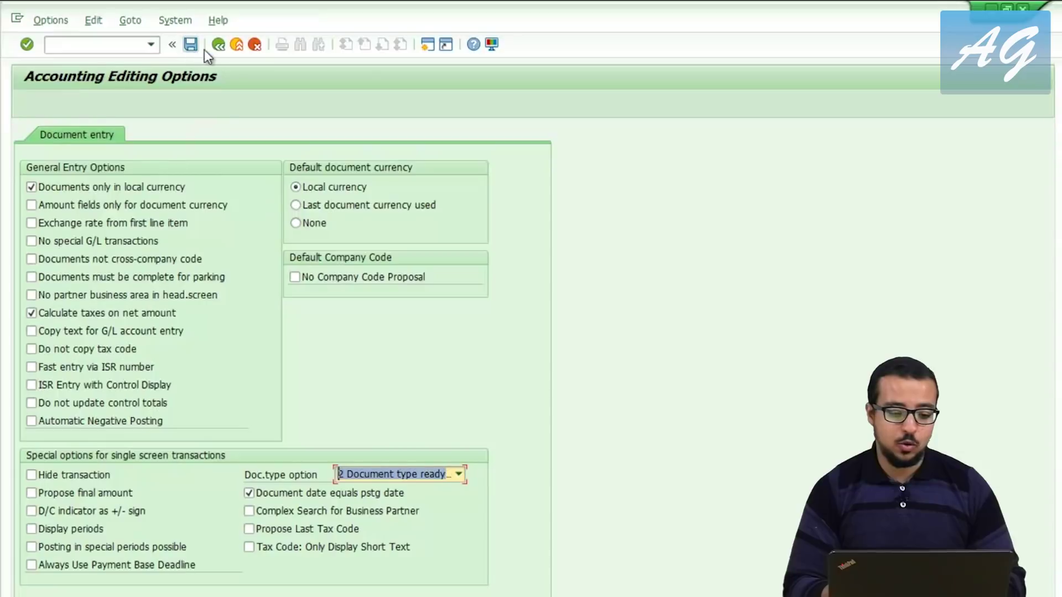
pyautogui.click(218, 48)
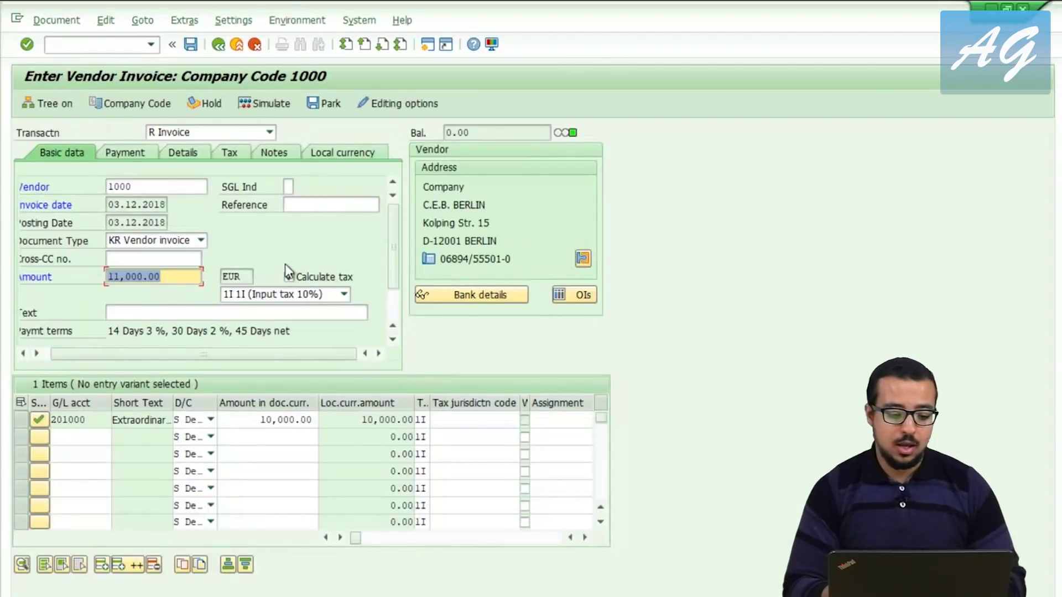
pyautogui.click(245, 276)
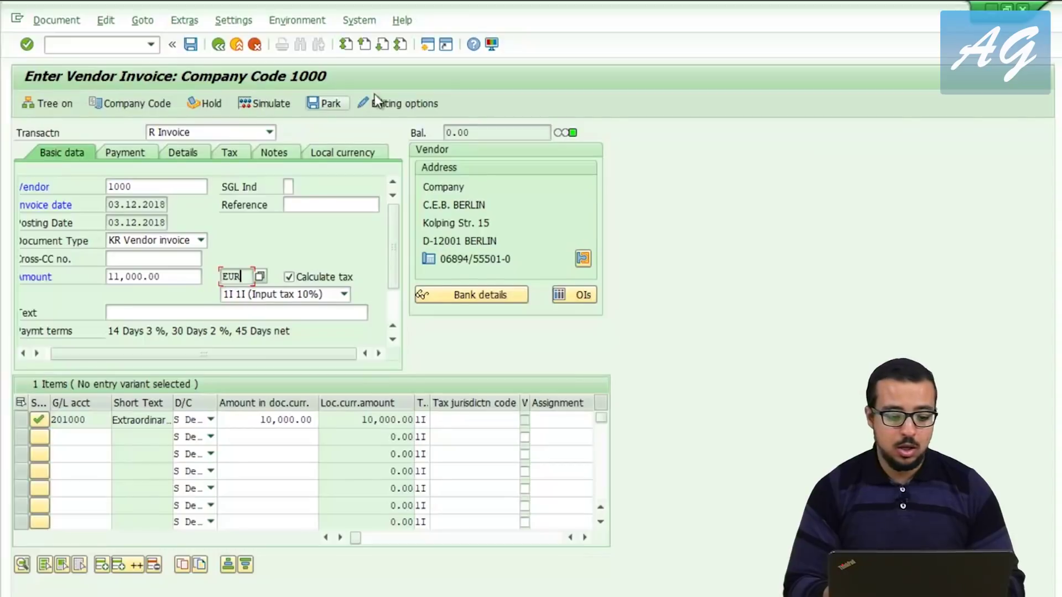
# Step: Disable "Documents only in local currency" in the editing options, save, and return to the invoice
pyautogui.click(396, 101)
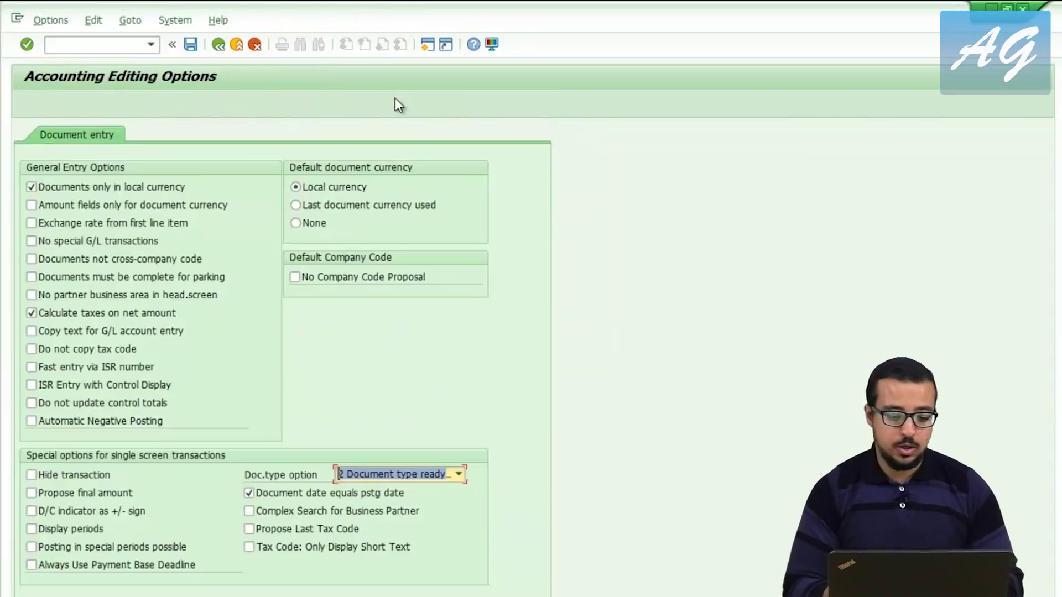
pyautogui.click(49, 190)
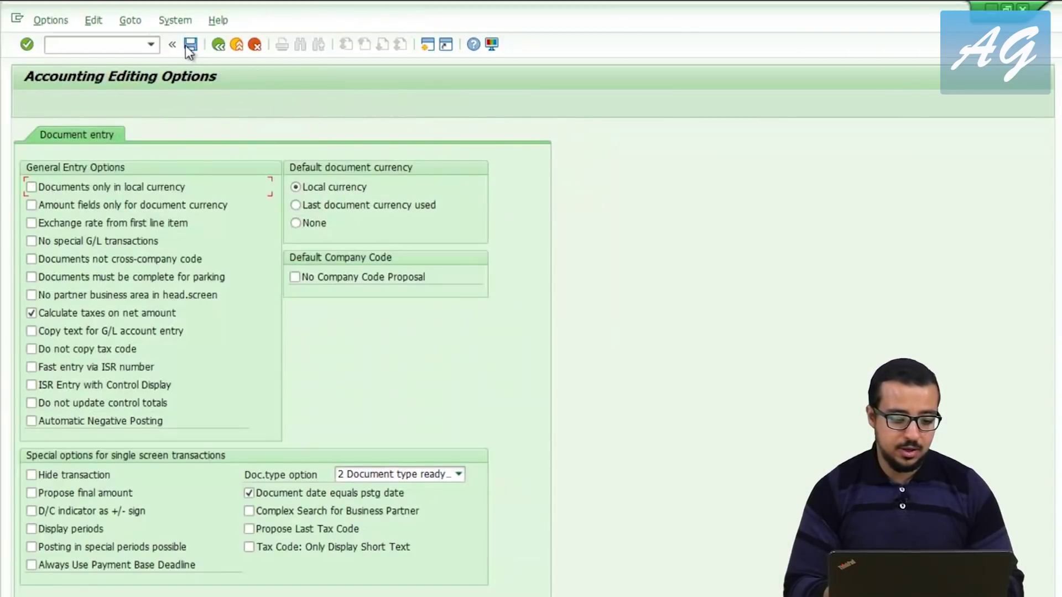
pyautogui.click(217, 45)
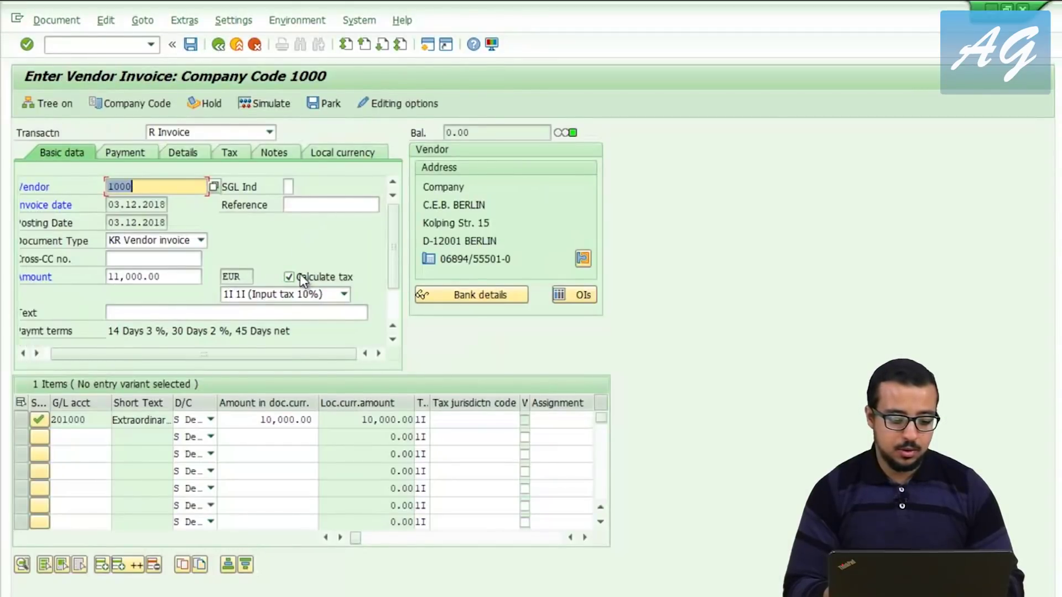
# Step: Exit the current invoice without keeping its data, and check the currency field of the blank entry form
pyautogui.click(255, 45)
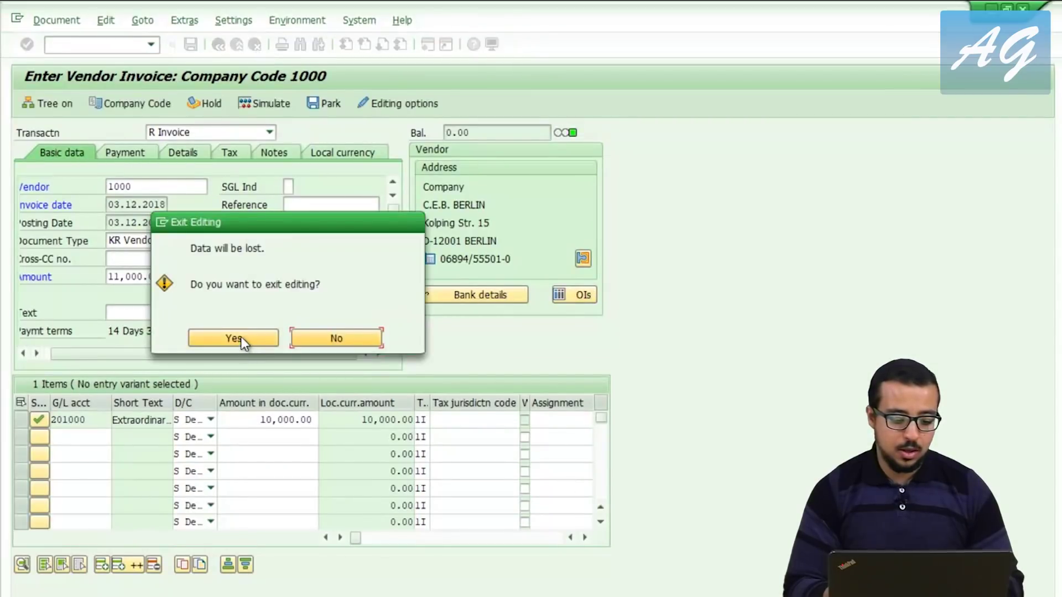
pyautogui.click(241, 336)
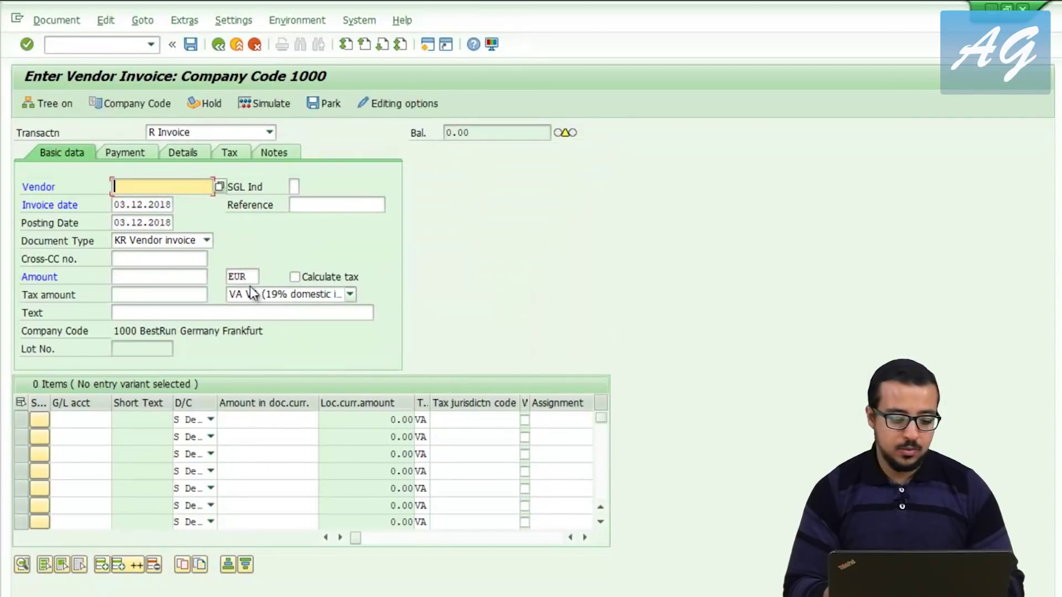
pyautogui.click(251, 277)
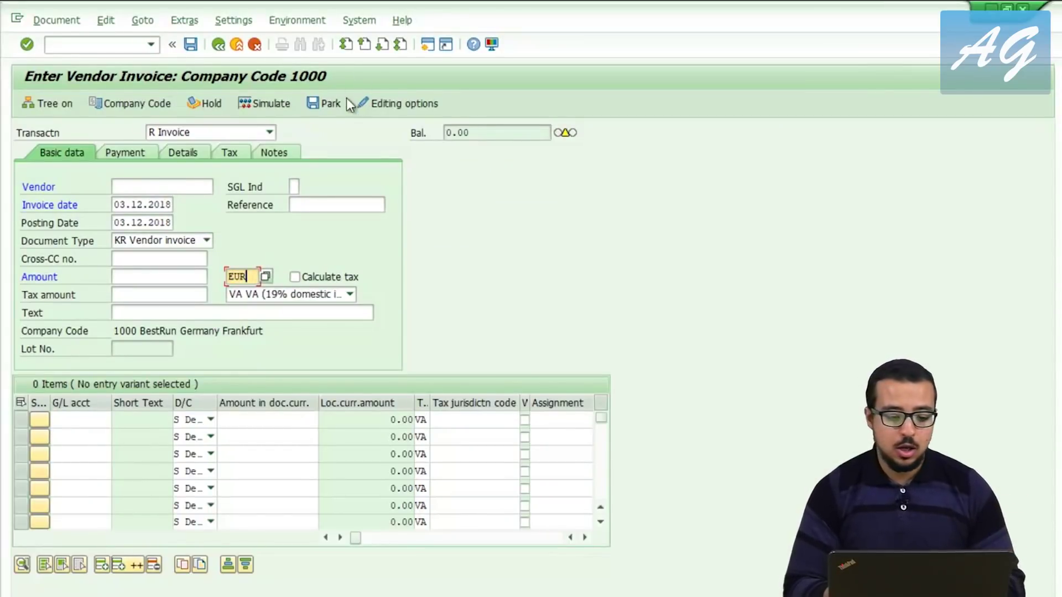
# Step: Enable "Amount fields only for document currency" in the editing options, read its field help, and return to invoice entry
pyautogui.click(390, 103)
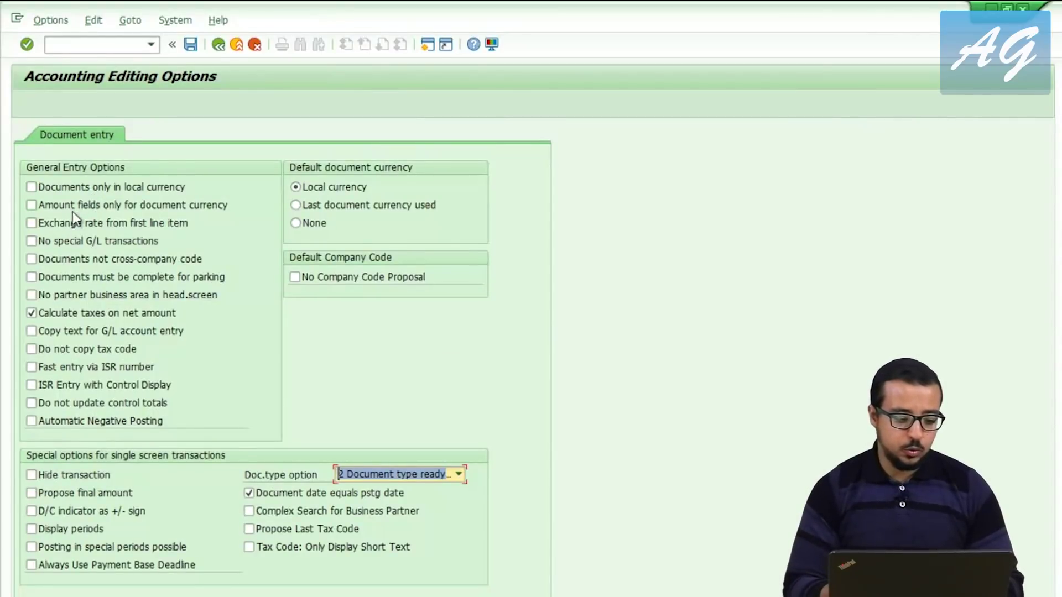
pyautogui.click(45, 206)
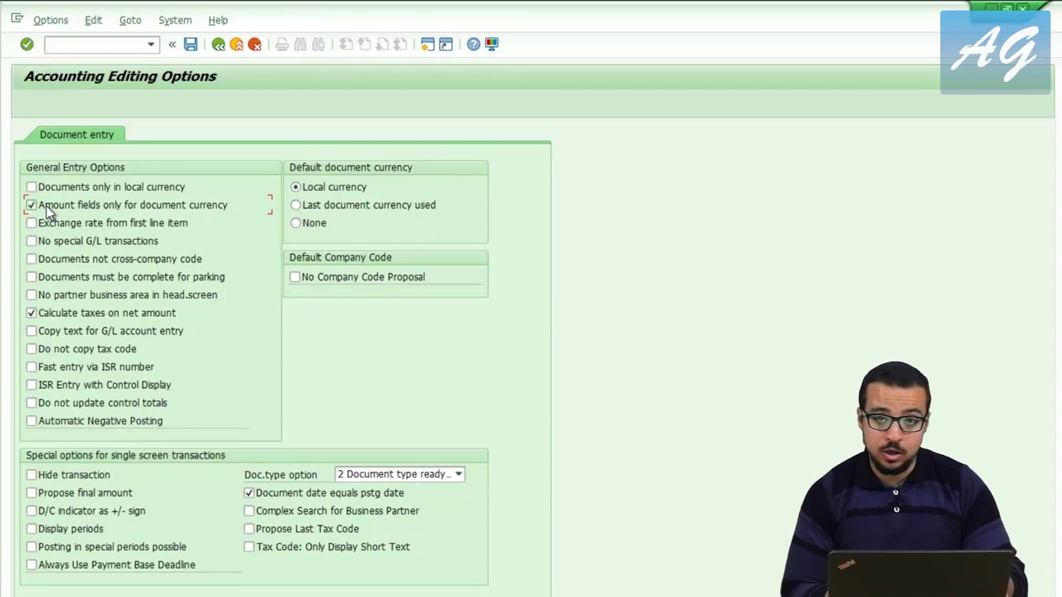
pyautogui.press('F1')
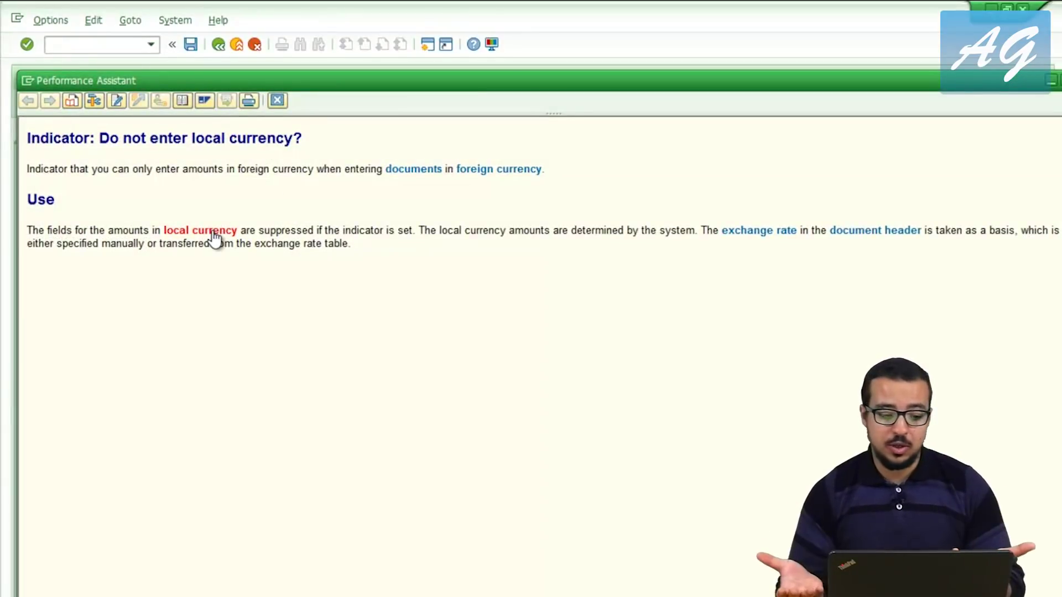
pyautogui.rightClick(65, 206)
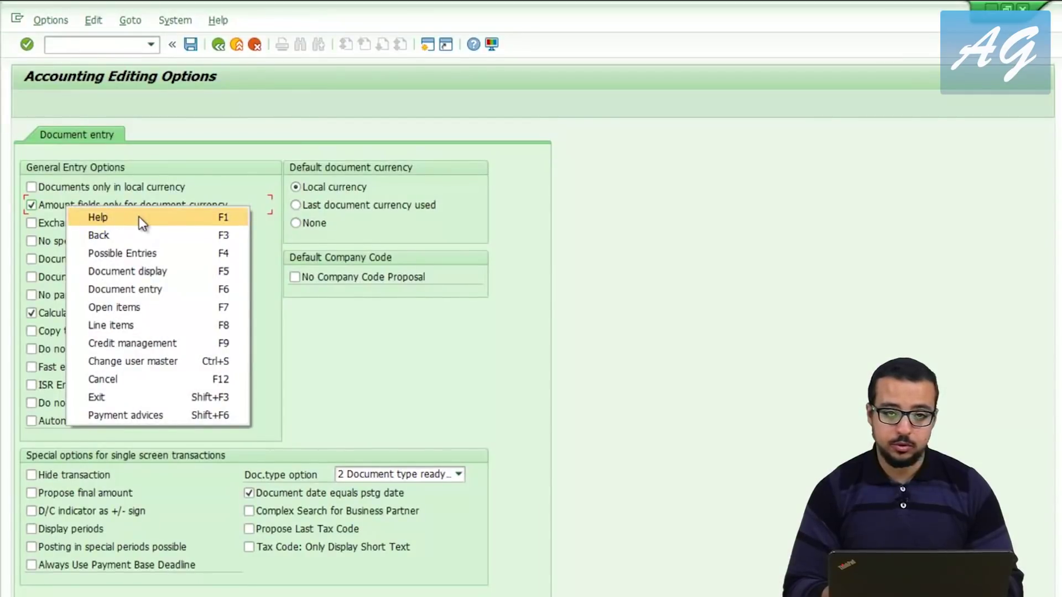
pyautogui.click(164, 186)
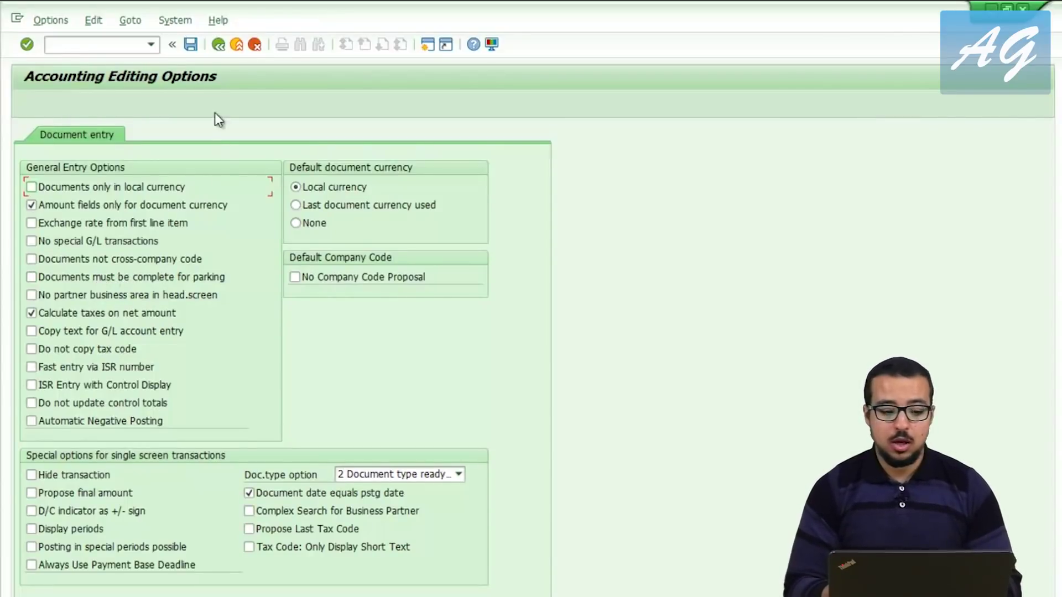
pyautogui.click(218, 44)
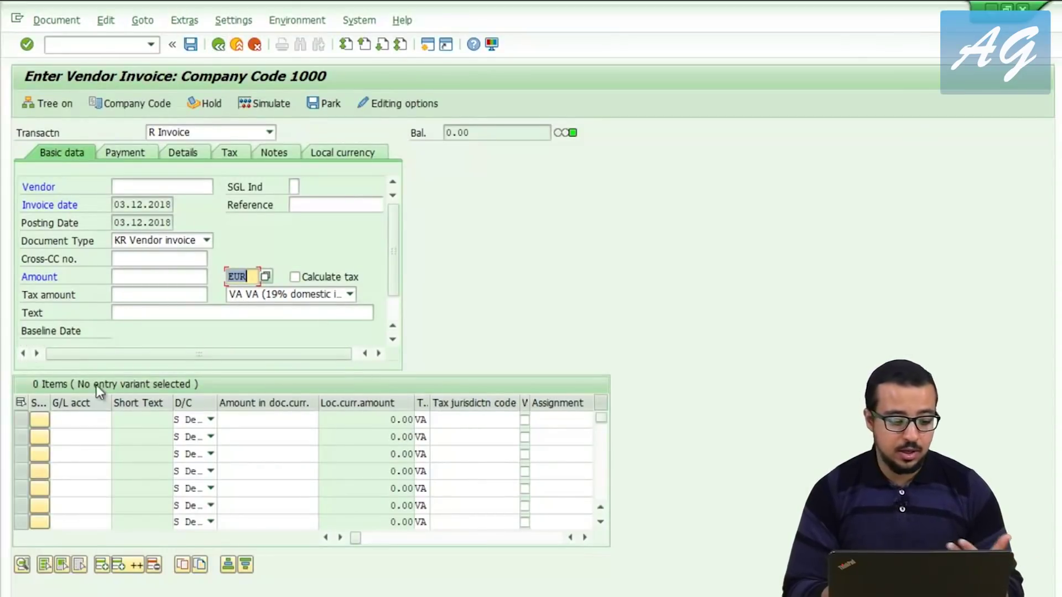
# Step: Enter an invoice amount of 1000 and the vendor number, and confirm the header data
pyautogui.click(146, 275)
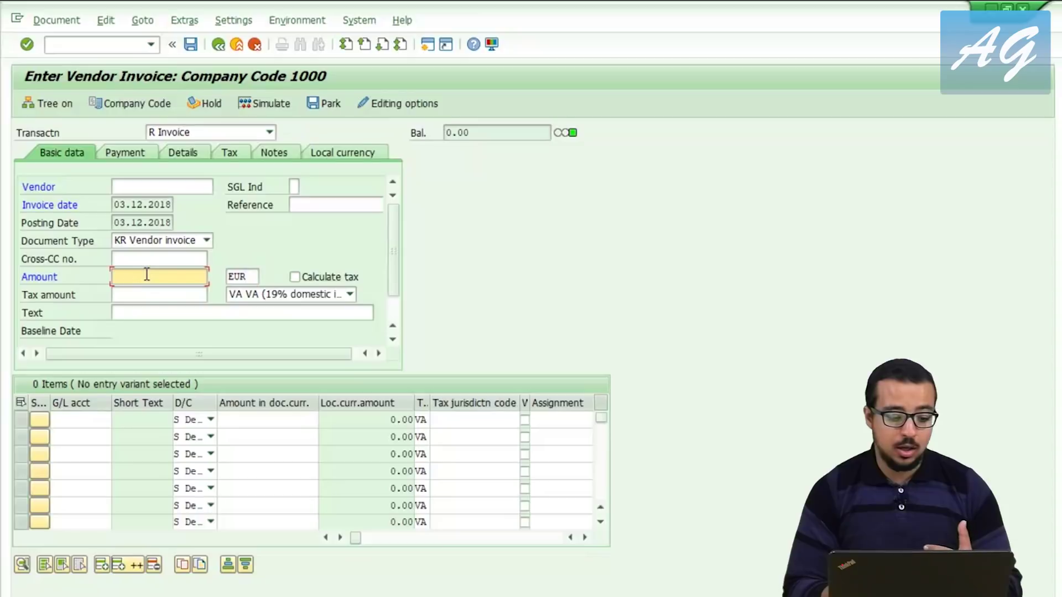
pyautogui.write('1000')
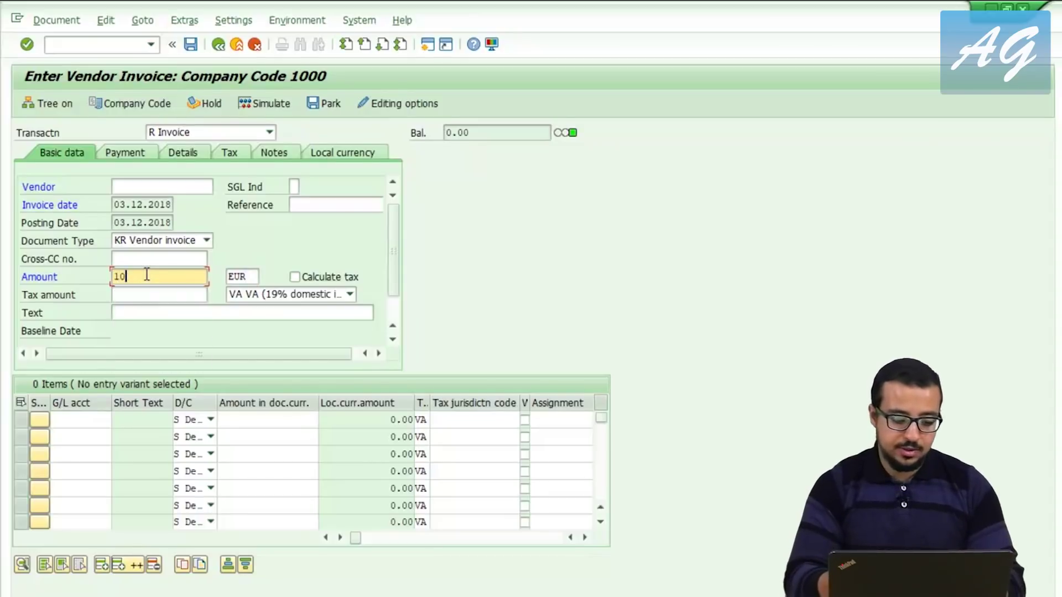
pyautogui.click(143, 186)
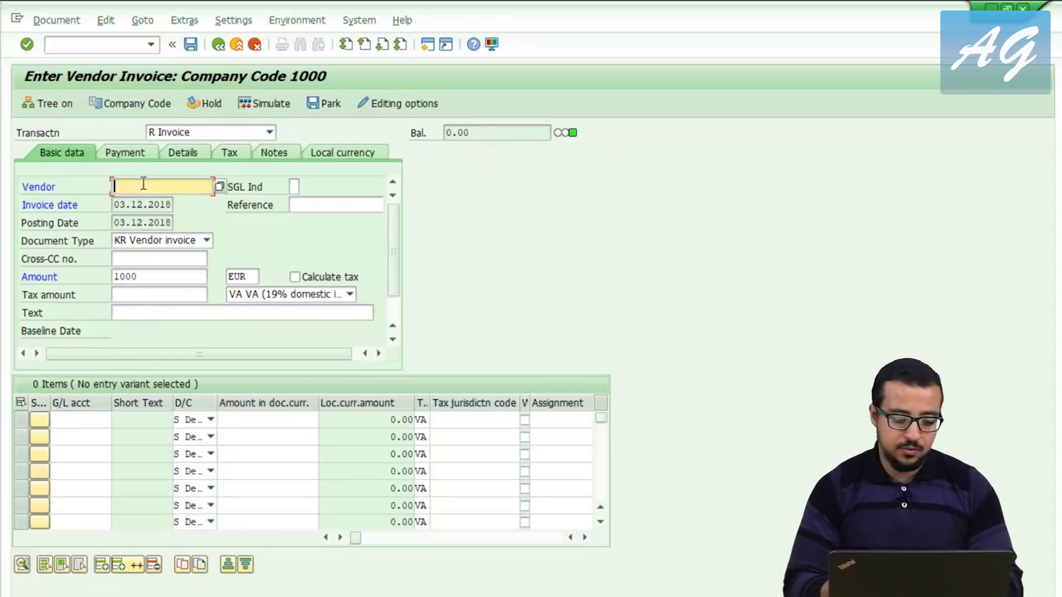
pyautogui.write('1000')
pyautogui.press('Return')
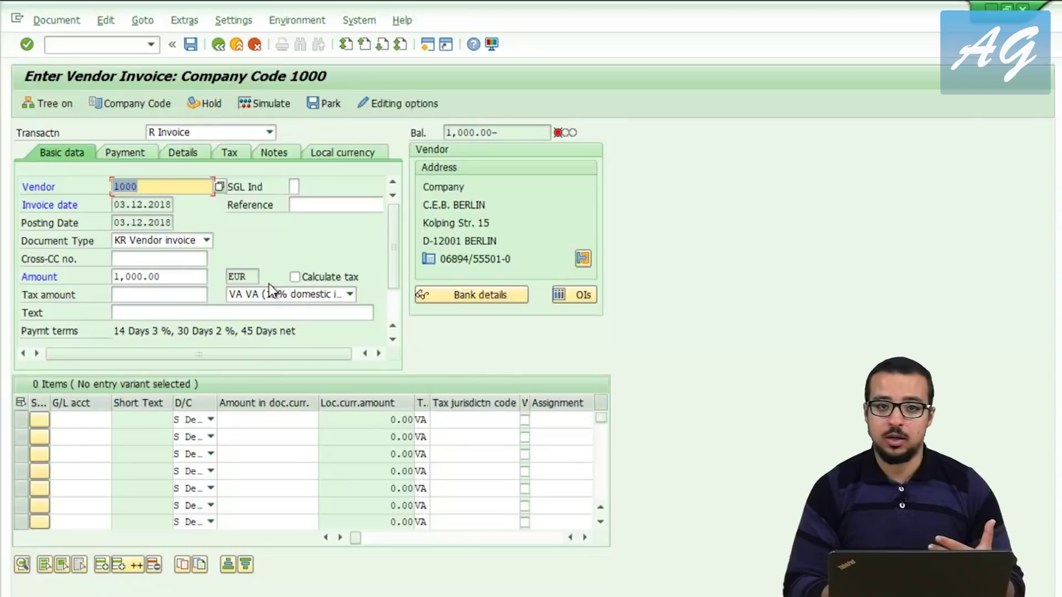
# Step: Check the invoice's balance and its status indicator, and park the incomplete invoice
pyautogui.click(530, 136)
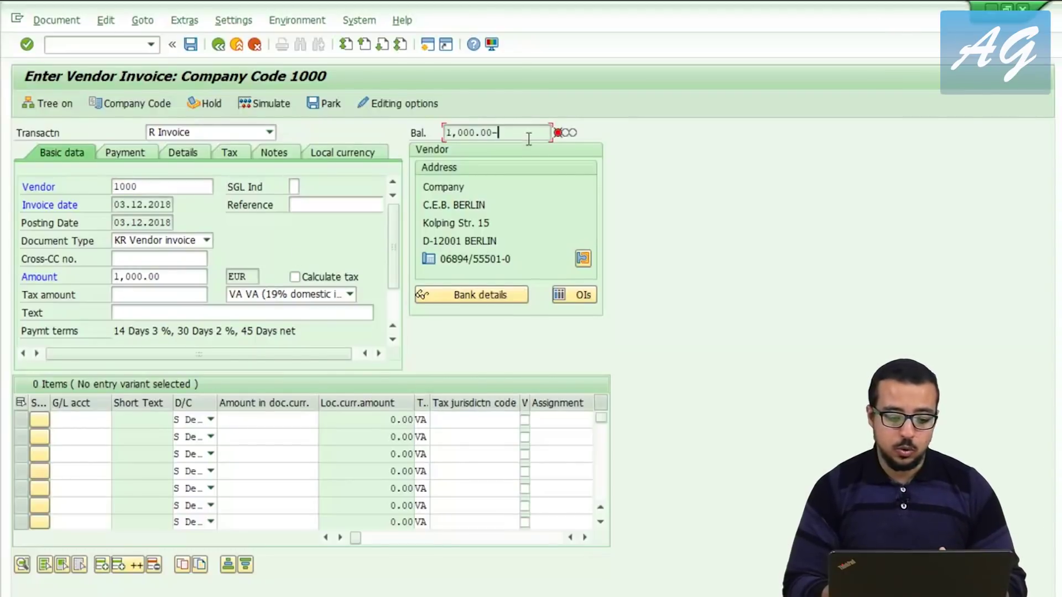
pyautogui.moveTo(504, 136); pyautogui.dragTo(434, 147)
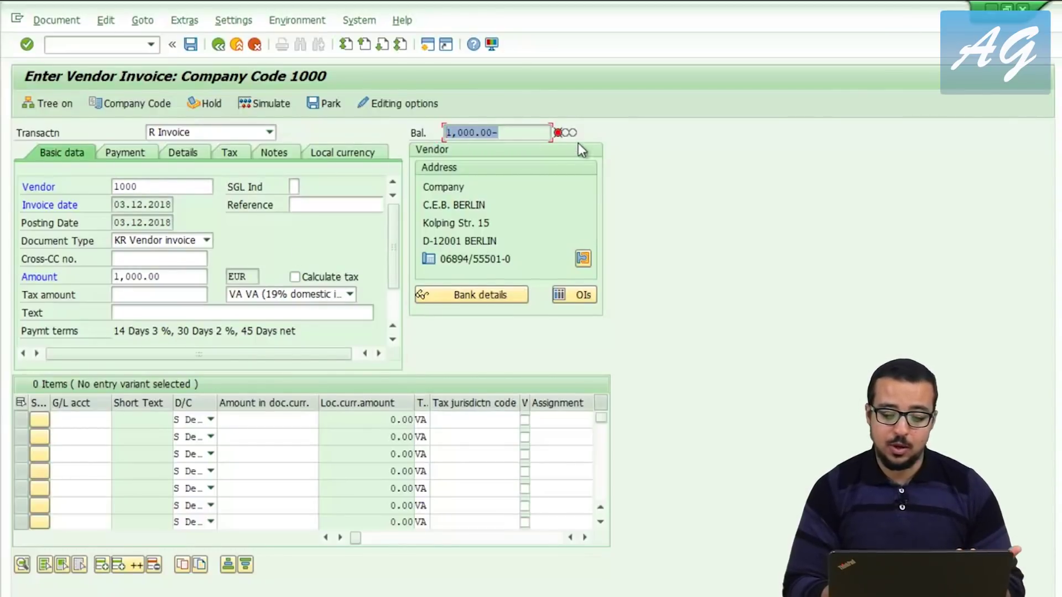
pyautogui.moveTo(569, 139)
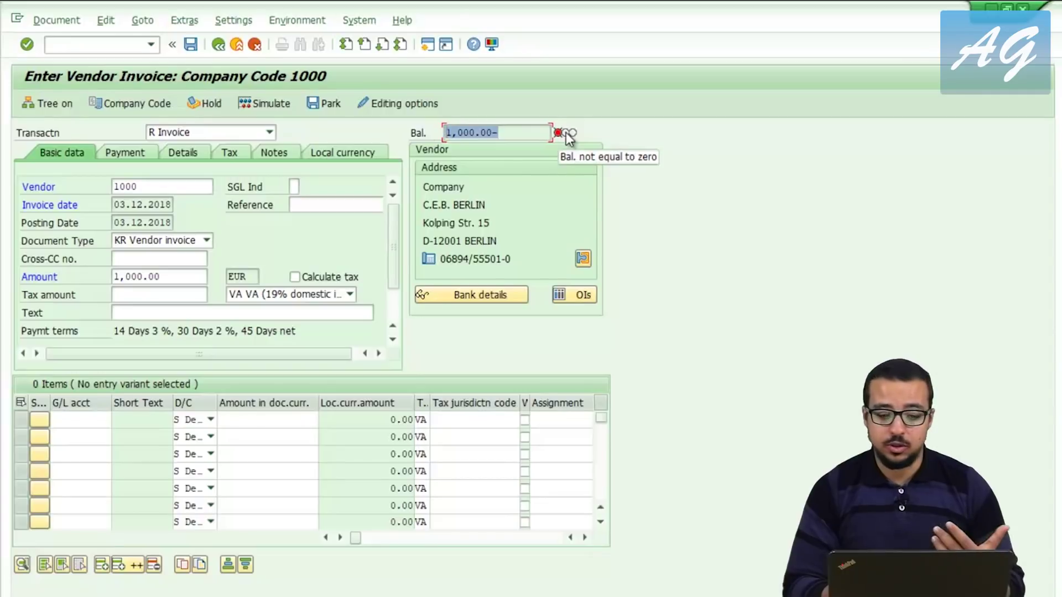
pyautogui.click(325, 104)
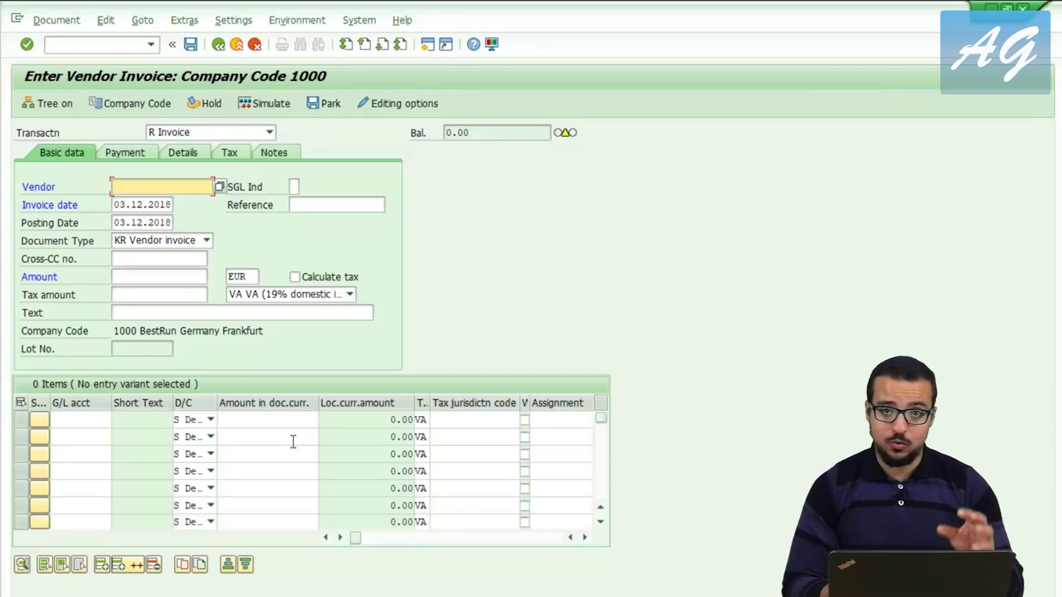
# Step: Enable "Documents must be complete for parking" in the editing options, save, and return to invoice entry
pyautogui.click(396, 104)
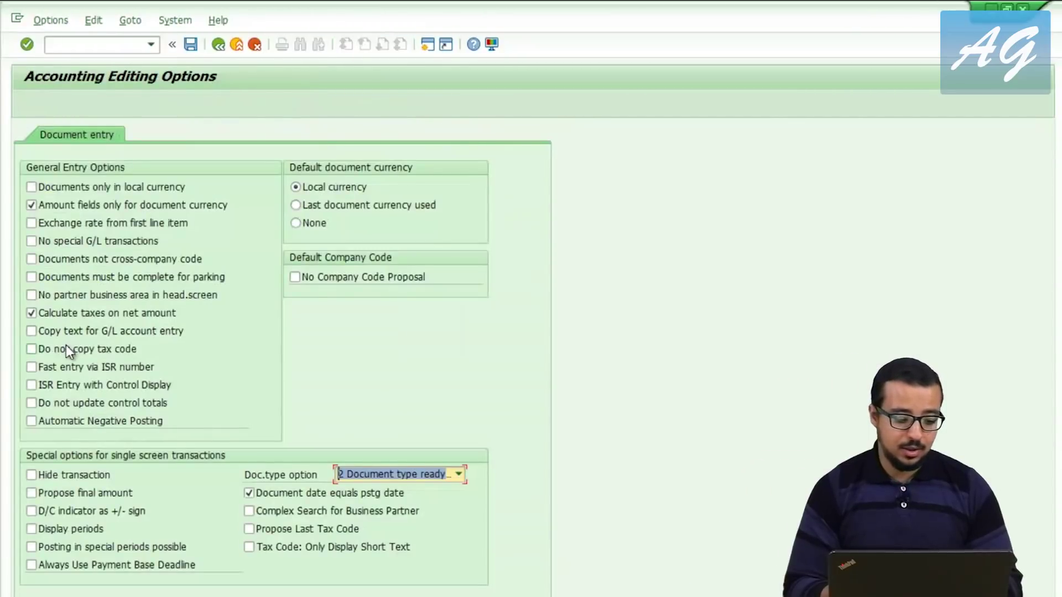
pyautogui.click(35, 277)
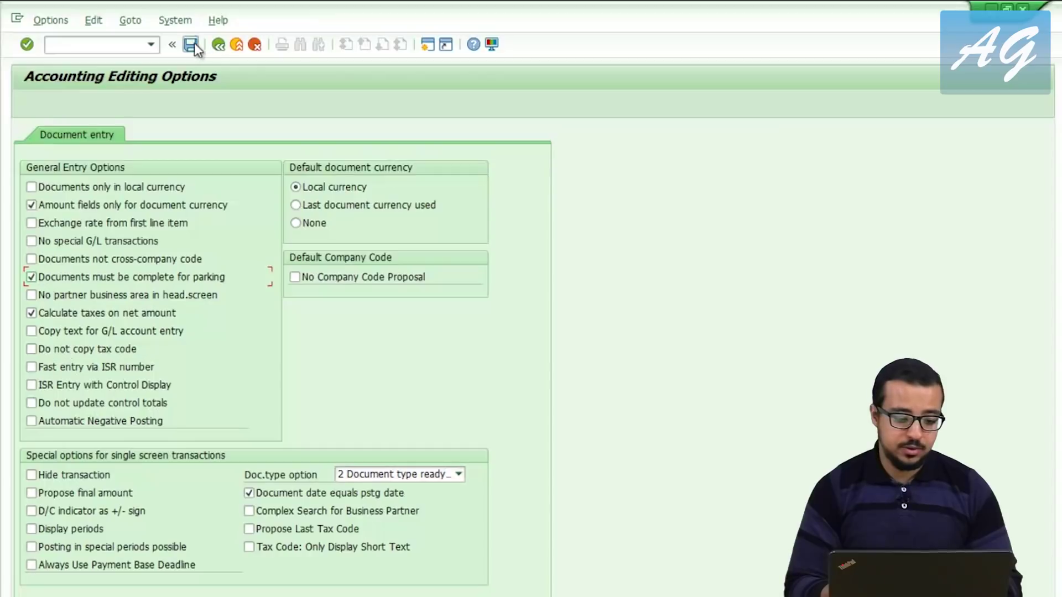
pyautogui.click(218, 44)
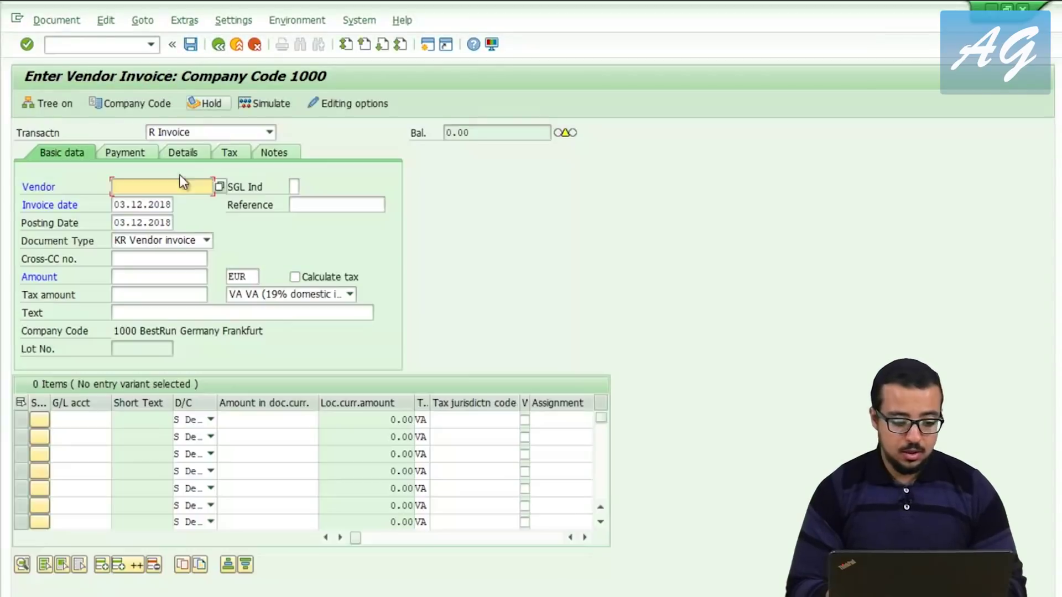
# Step: Enter the vendor number and an invoice amount of 1000 EUR, and try to save the incomplete invoice as completed
pyautogui.write('1000')
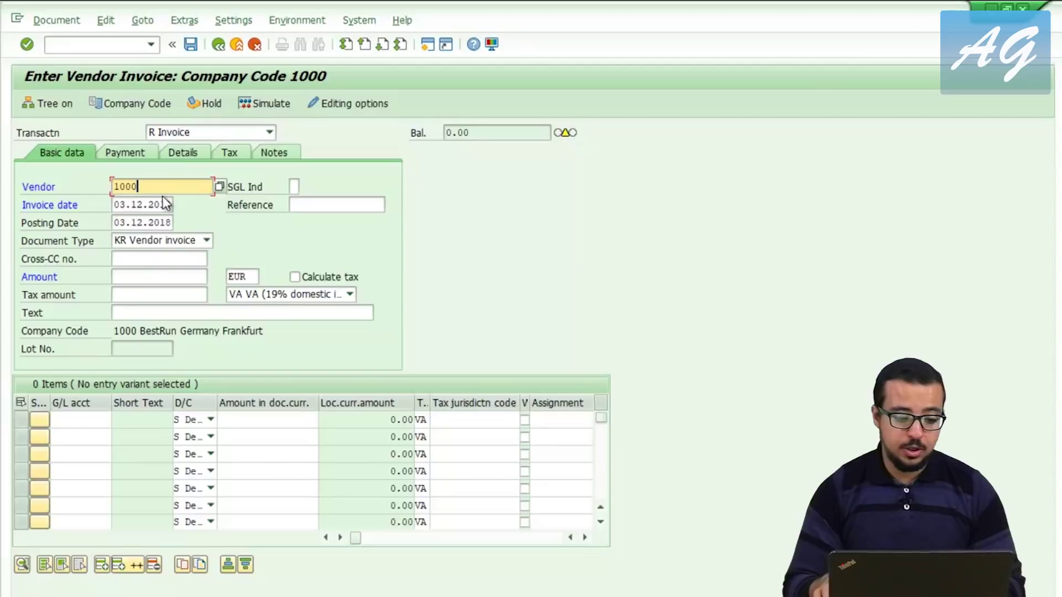
pyautogui.click(142, 276)
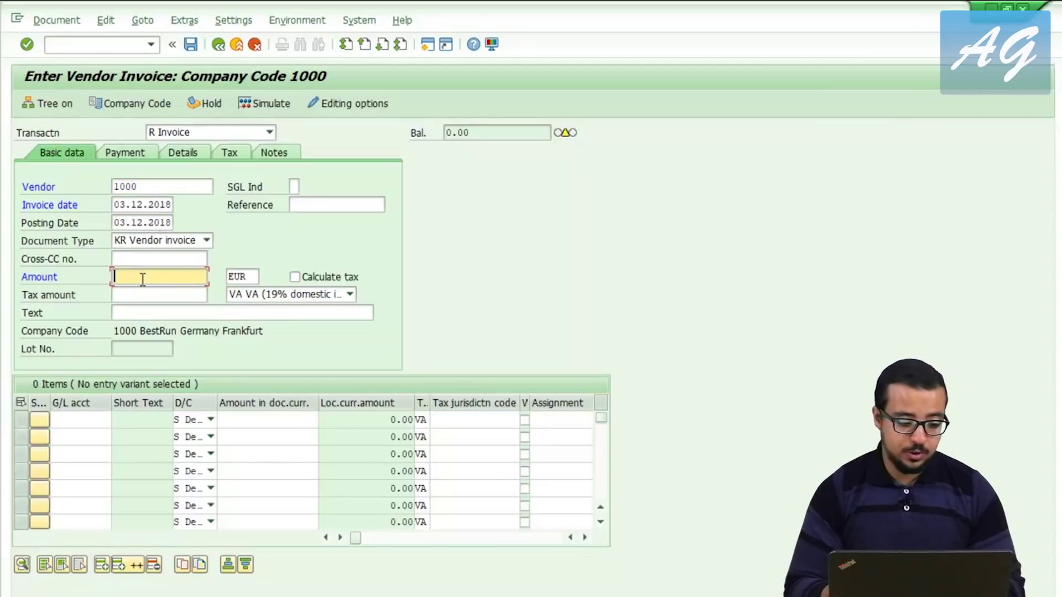
pyautogui.write('1000')
pyautogui.press('Return')
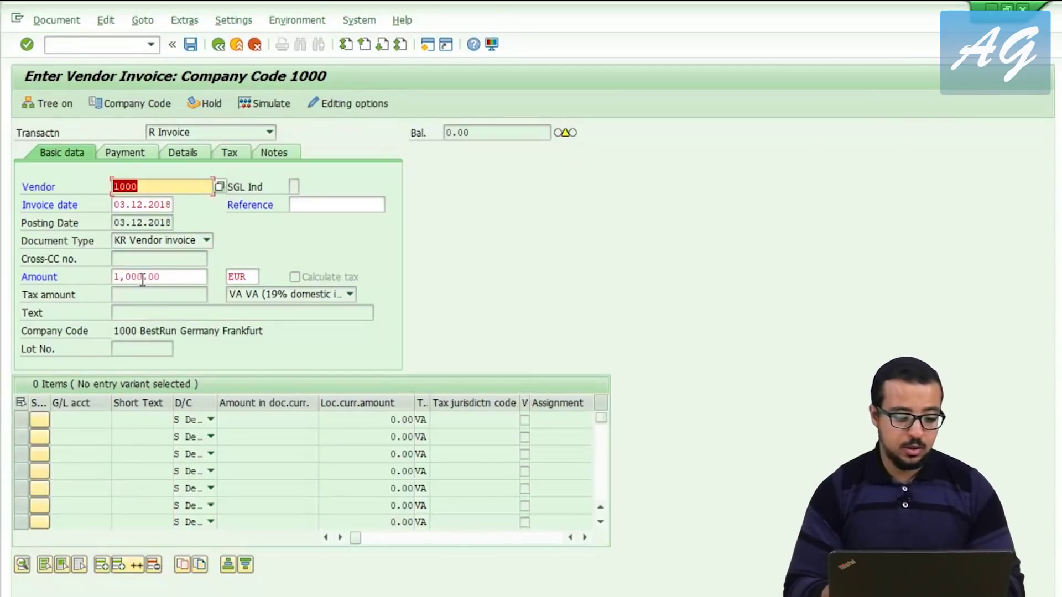
pyautogui.click(254, 282)
pyautogui.press('Return')
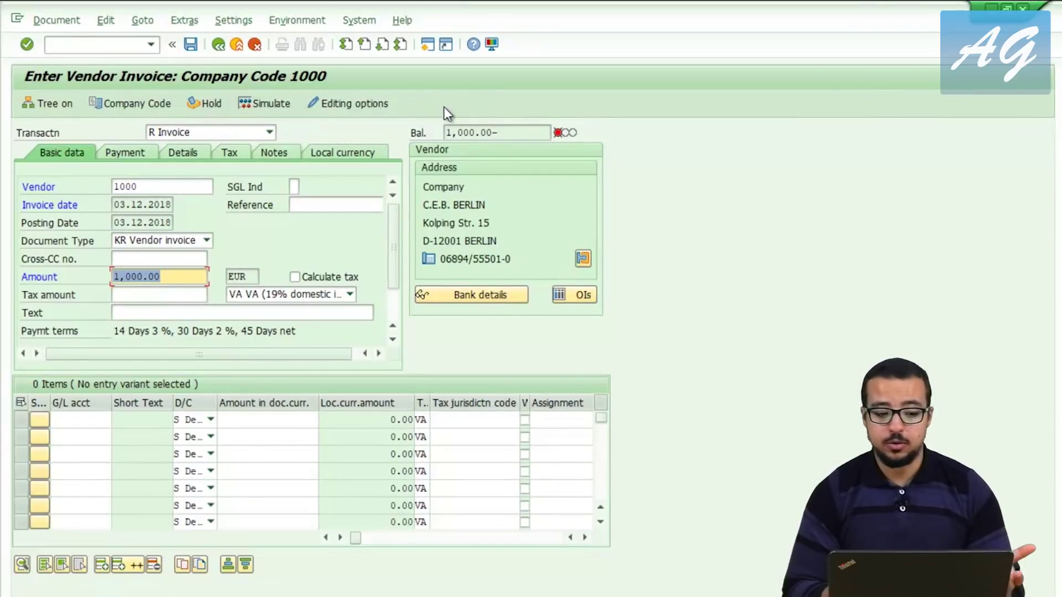
pyautogui.click(59, 21)
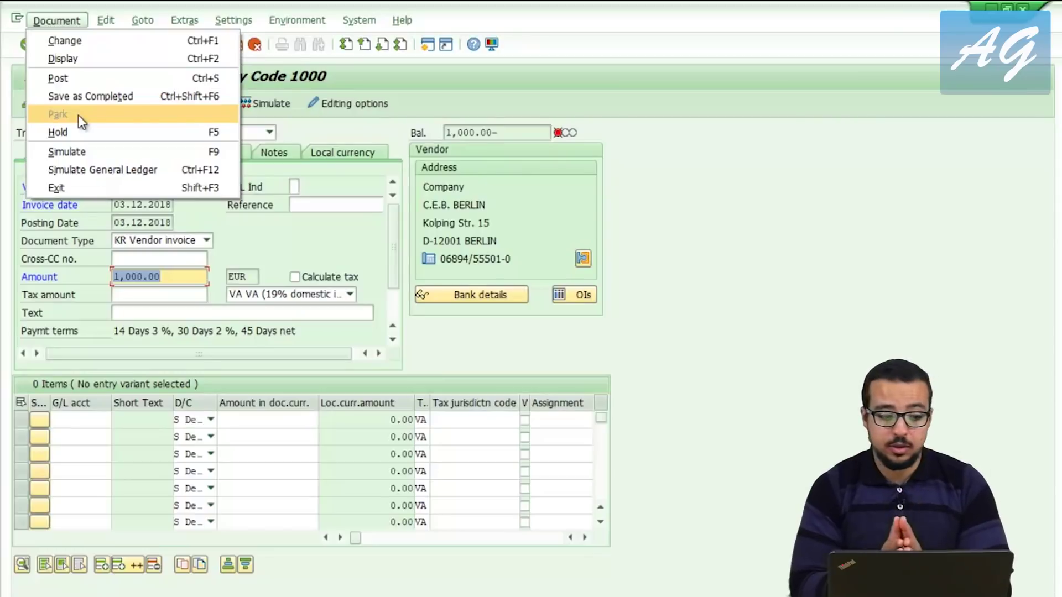
pyautogui.click(97, 94)
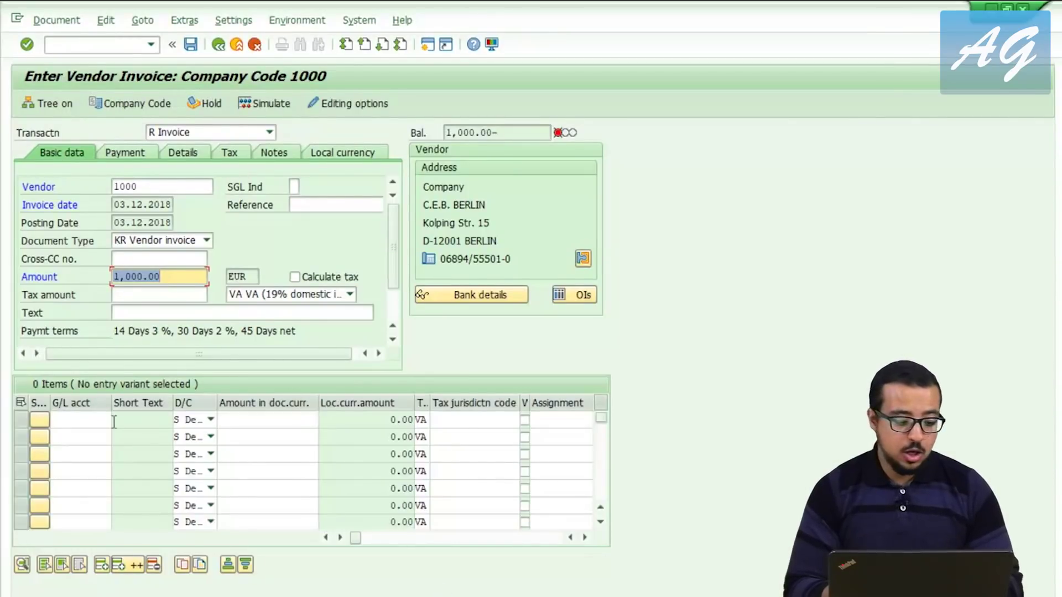
# Step: Add a debit line item to G/L account 201000 with a document currency amount of 1000
pyautogui.click(71, 419)
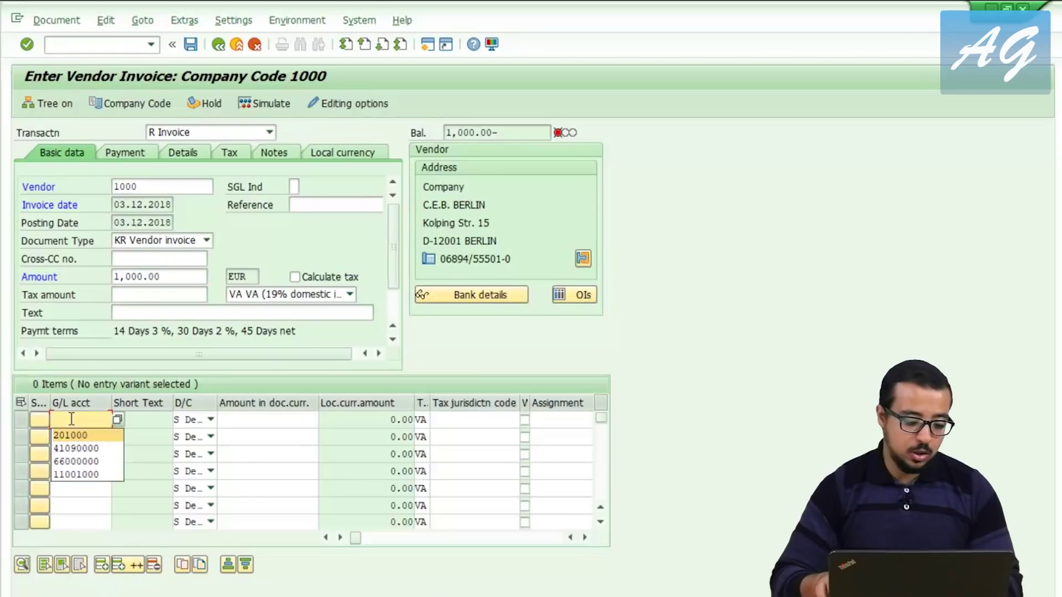
pyautogui.press('Tab')
pyautogui.press('Tab')
pyautogui.write('1000')
pyautogui.press('Tab')
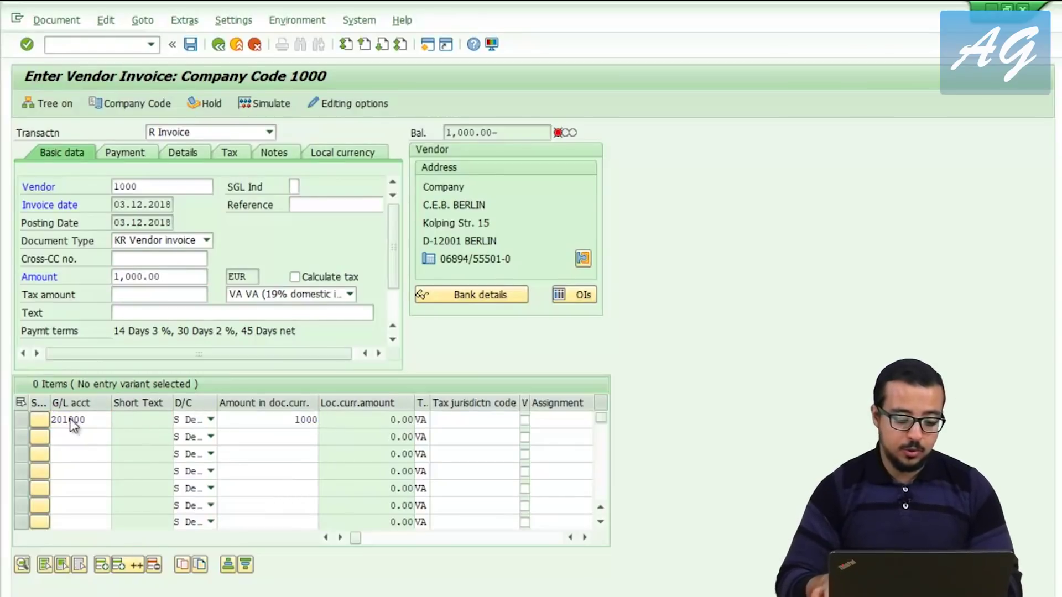
pyautogui.press('Return')
# Step: Set the tax code to 1I (Input tax 10%) in both the invoice header and the line item
pyautogui.click(324, 292)
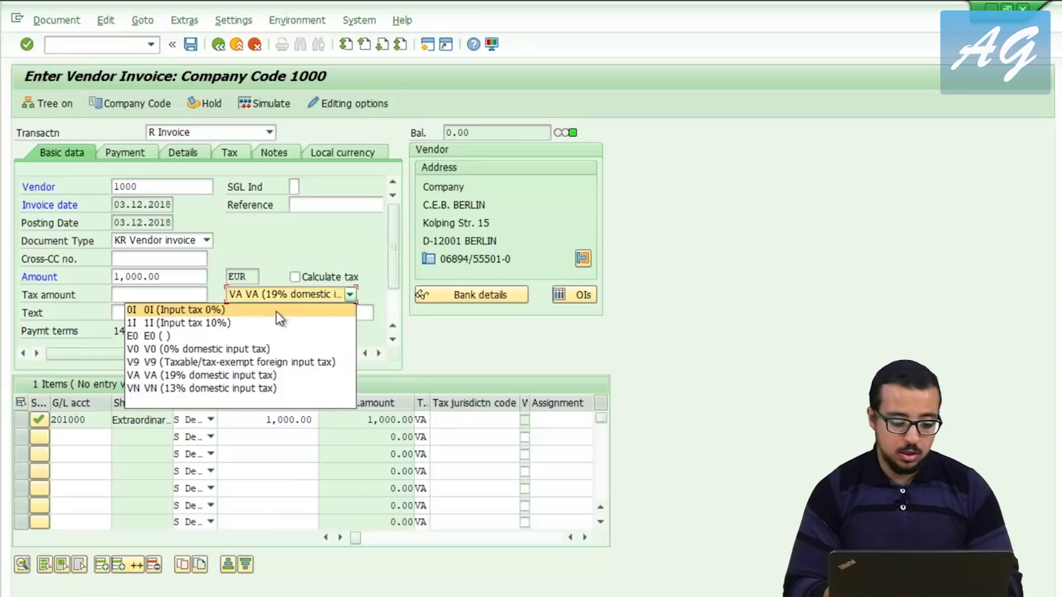
pyautogui.click(263, 324)
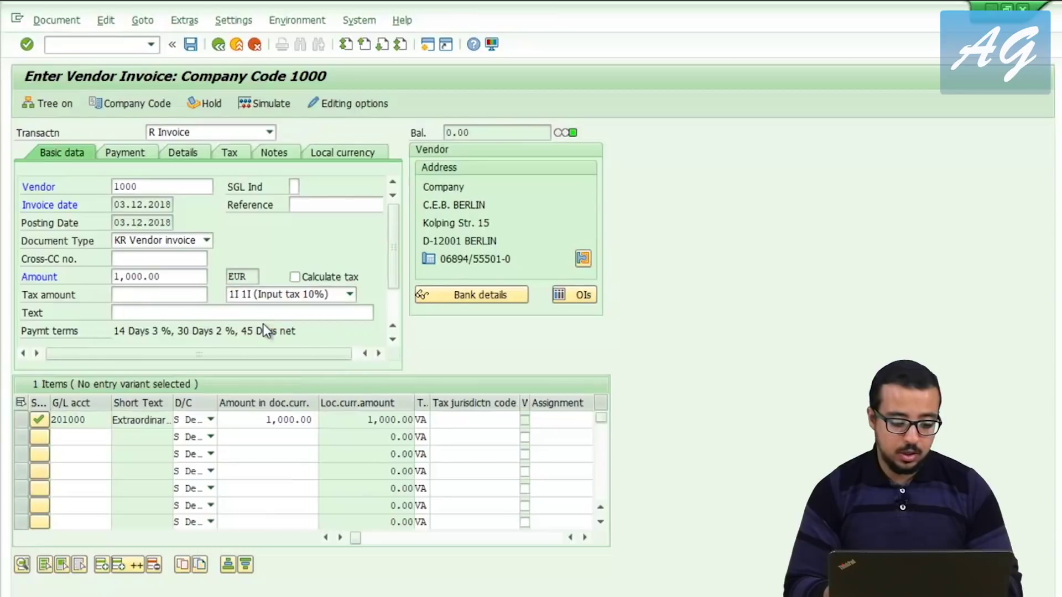
pyautogui.click(419, 423)
pyautogui.write('1I')
pyautogui.press('Return')
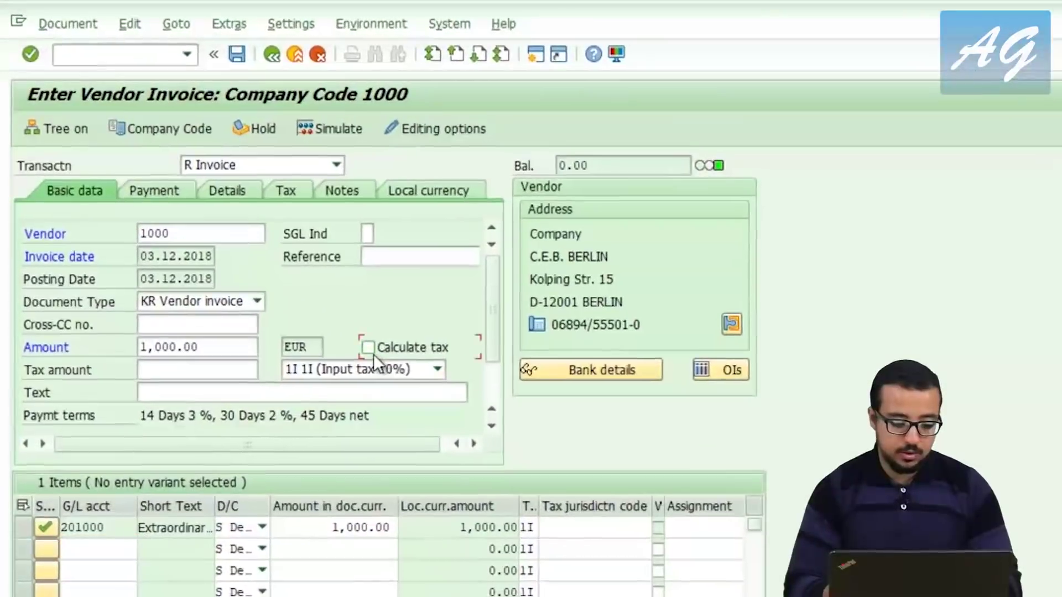
# Step: Enable automatic tax calculation for the invoice and save it as completed
pyautogui.click(351, 330)
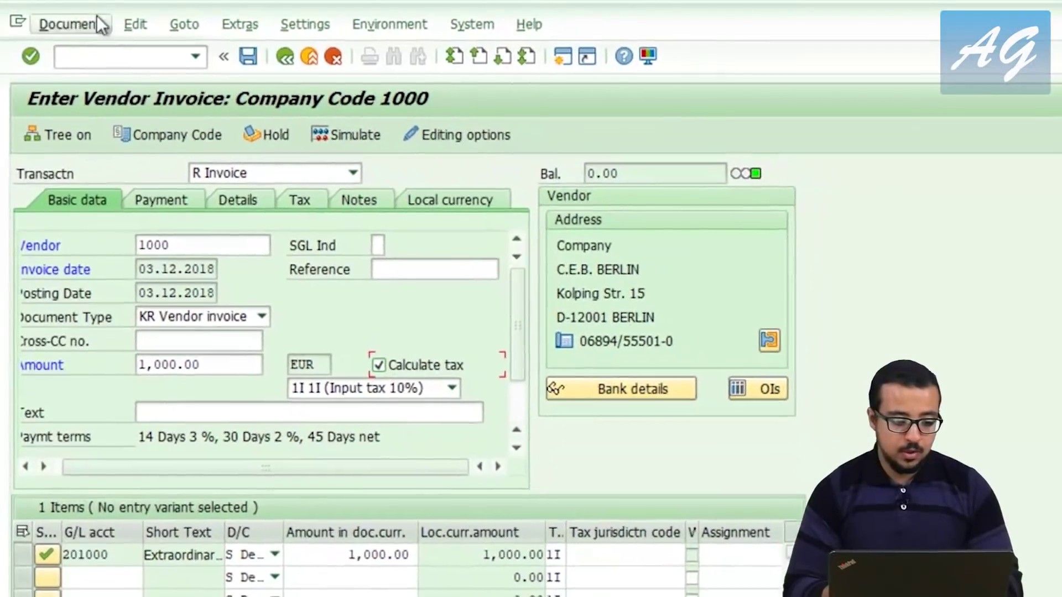
pyautogui.click(58, 25)
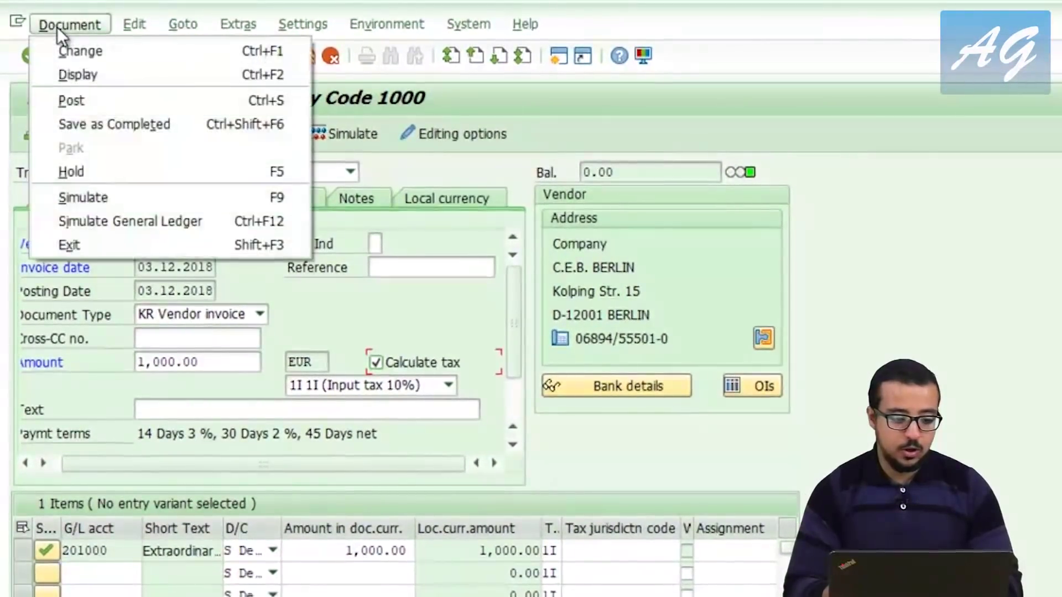
pyautogui.click(107, 123)
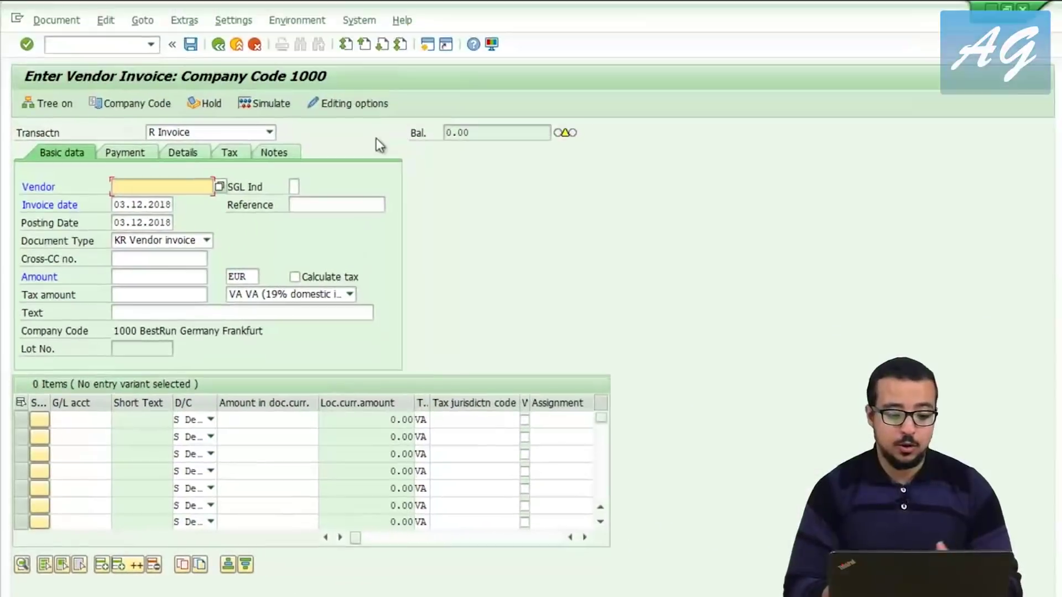
# Step: Review the editing options available from invoice entry, and switch to the full Accounting Editing Options session to view its document display settings
pyautogui.click(363, 110)
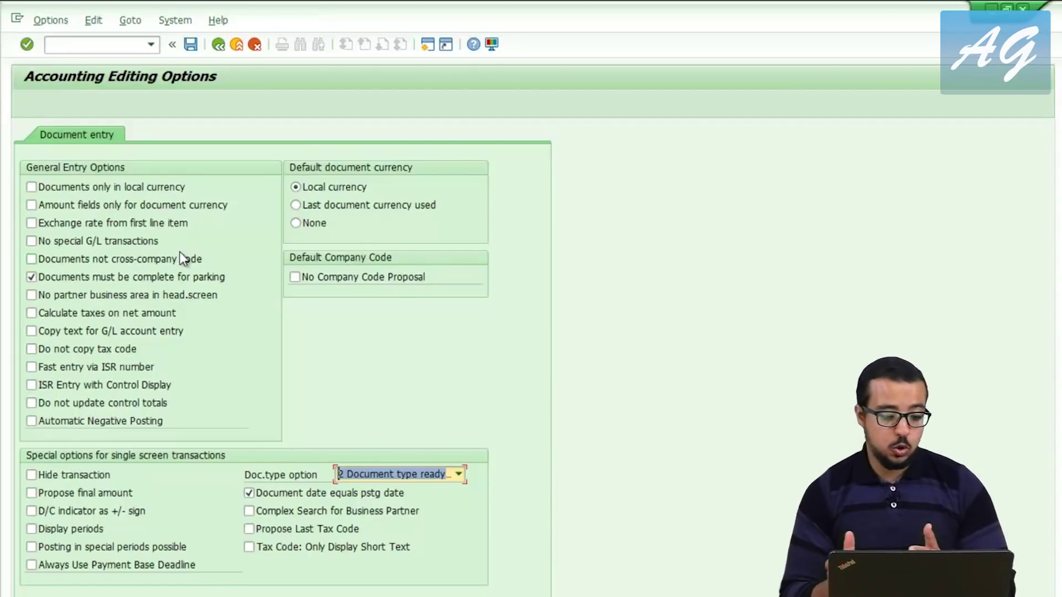
pyautogui.hotkey('alt', 'Tab')
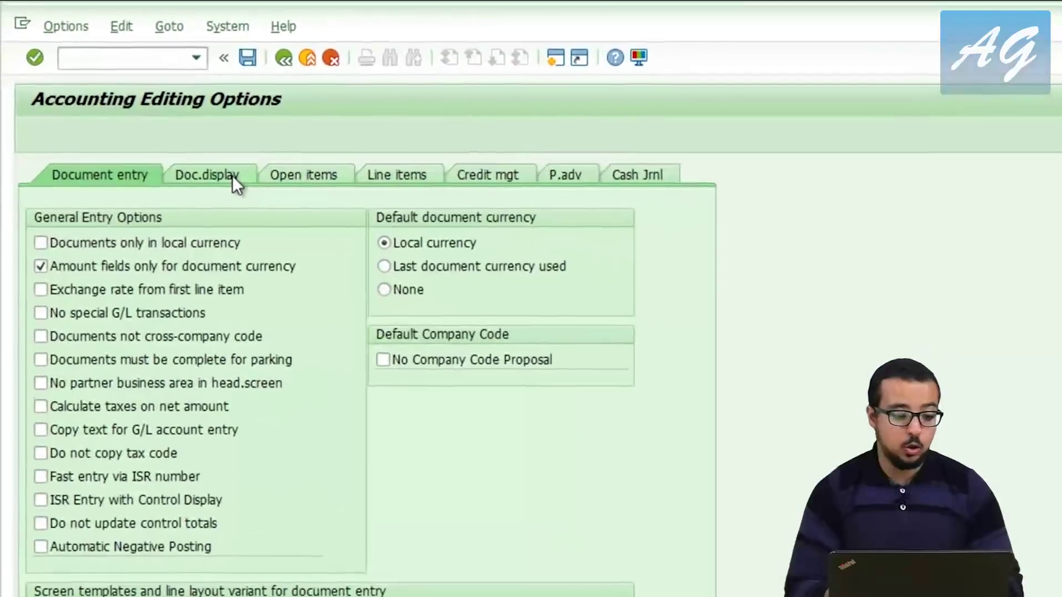
pyautogui.click(232, 175)
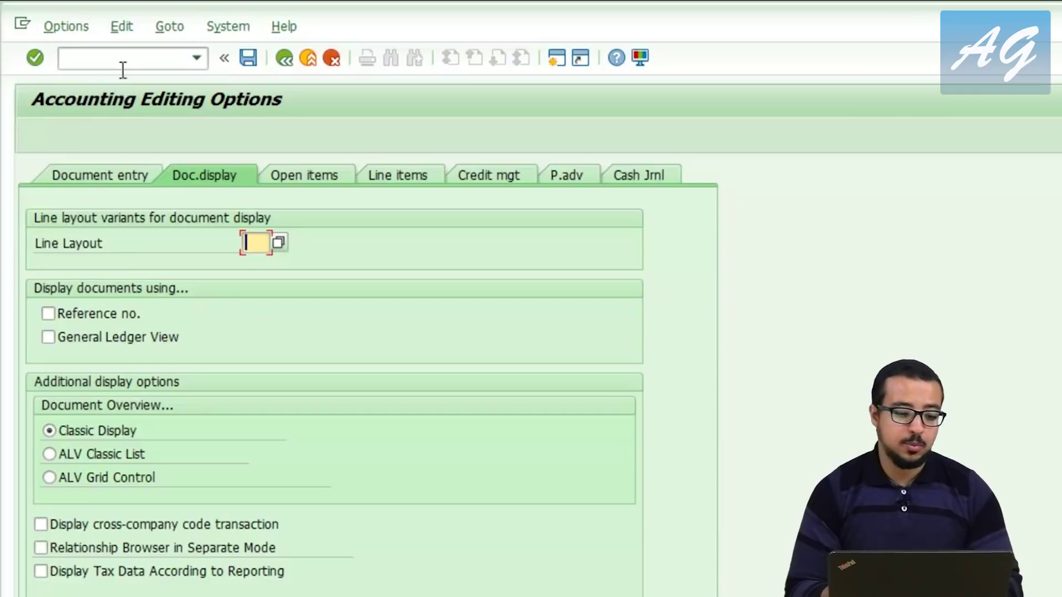
# Step: Open transaction FB03 in a new session and view the fields of the initial document display screen
pyautogui.click(147, 57)
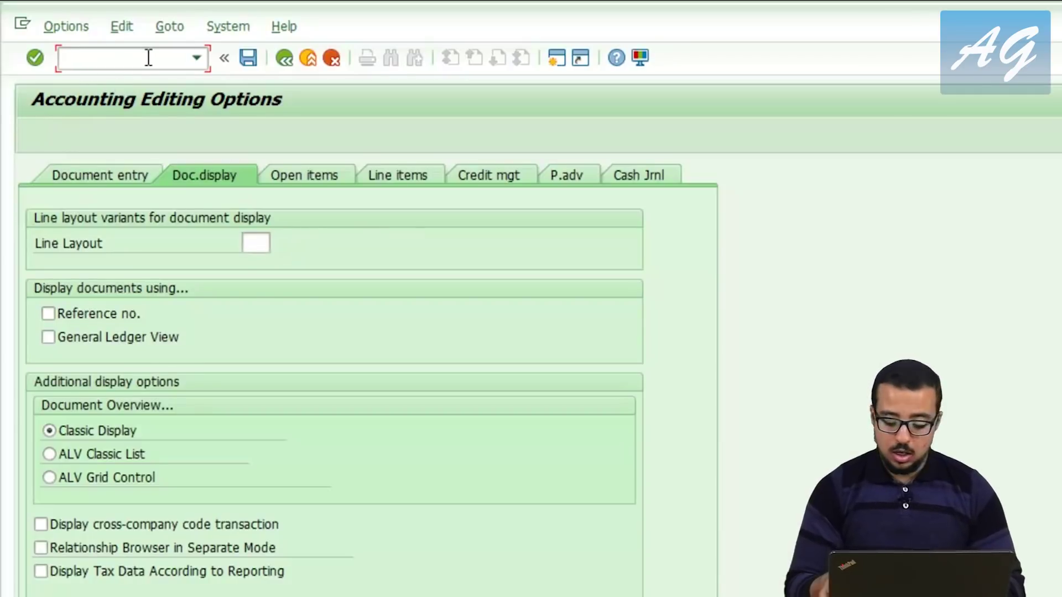
pyautogui.write('/ofb03')
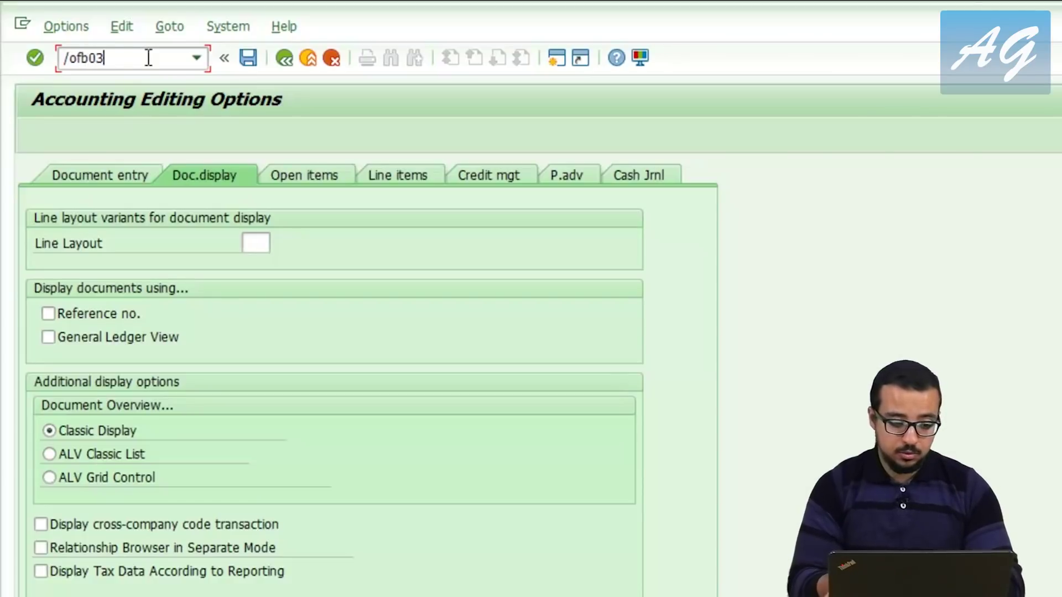
pyautogui.press('Return')
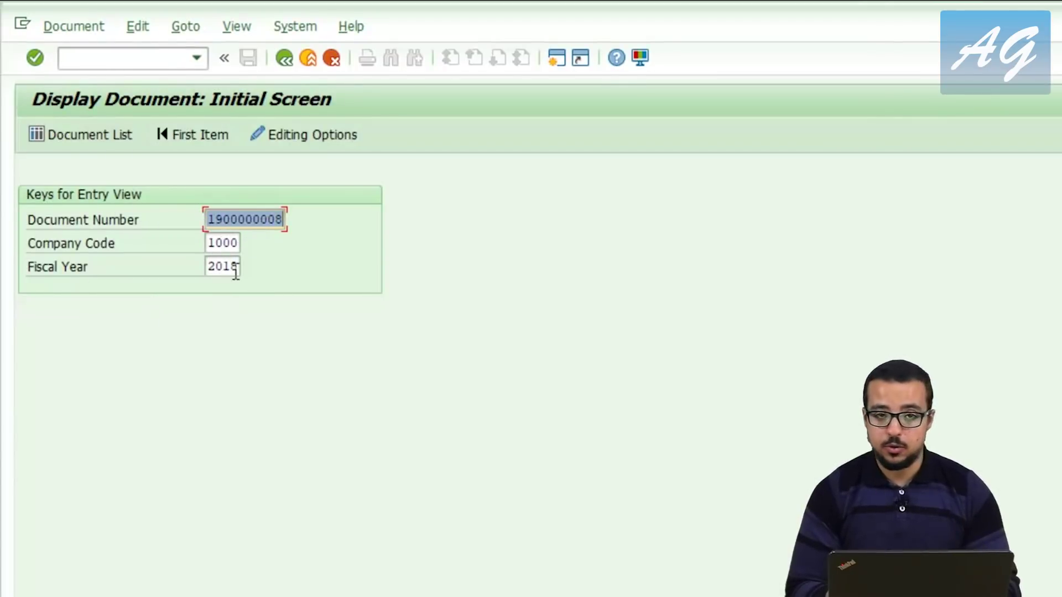
# Step: Return to the editing options session, enable displaying documents by Reference no., and save the options
pyautogui.hotkey('alt', 'Tab')
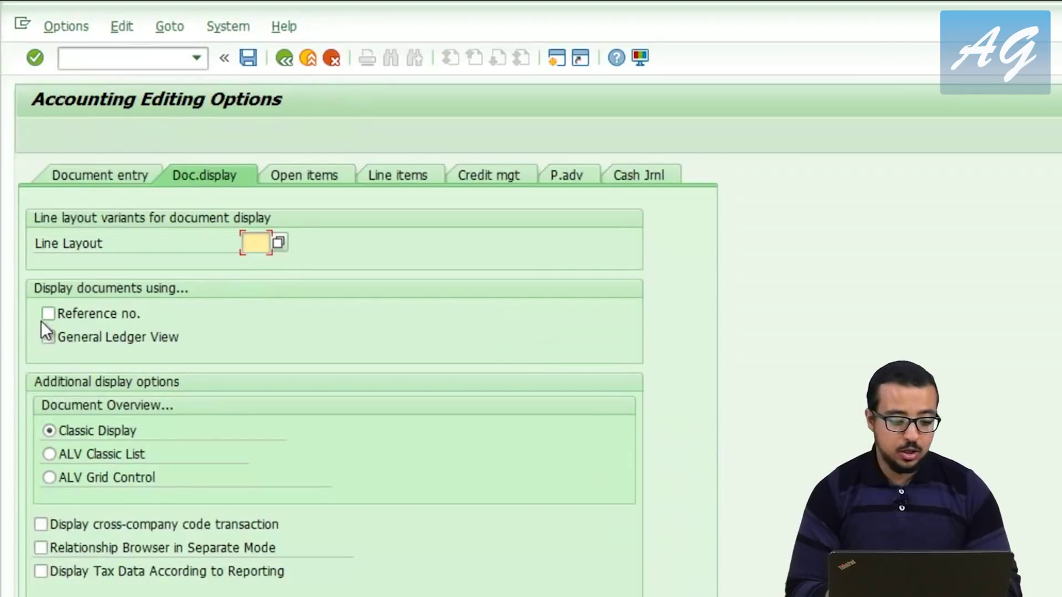
pyautogui.click(52, 315)
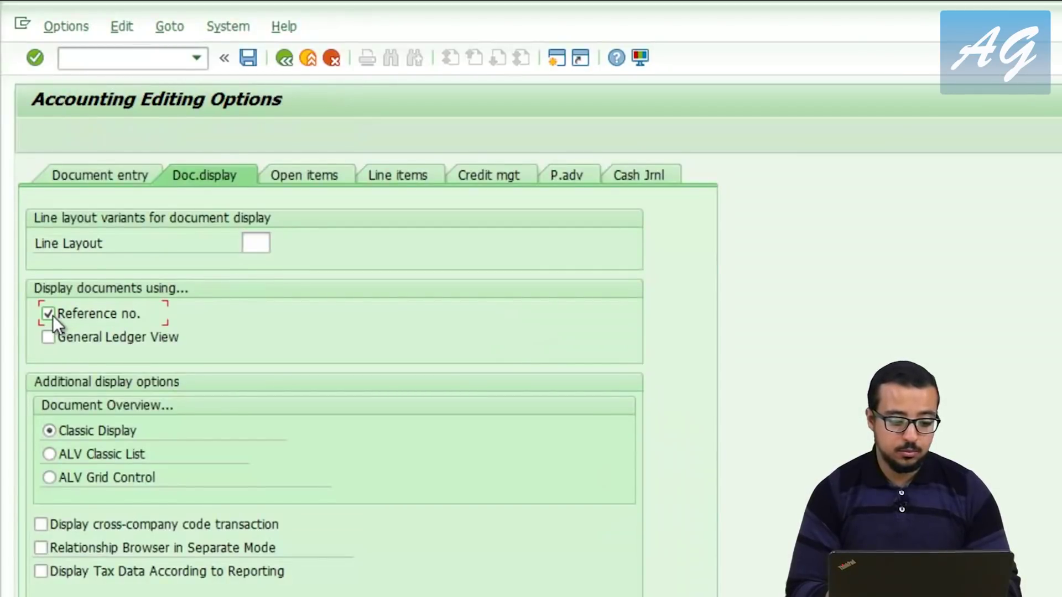
pyautogui.click(247, 64)
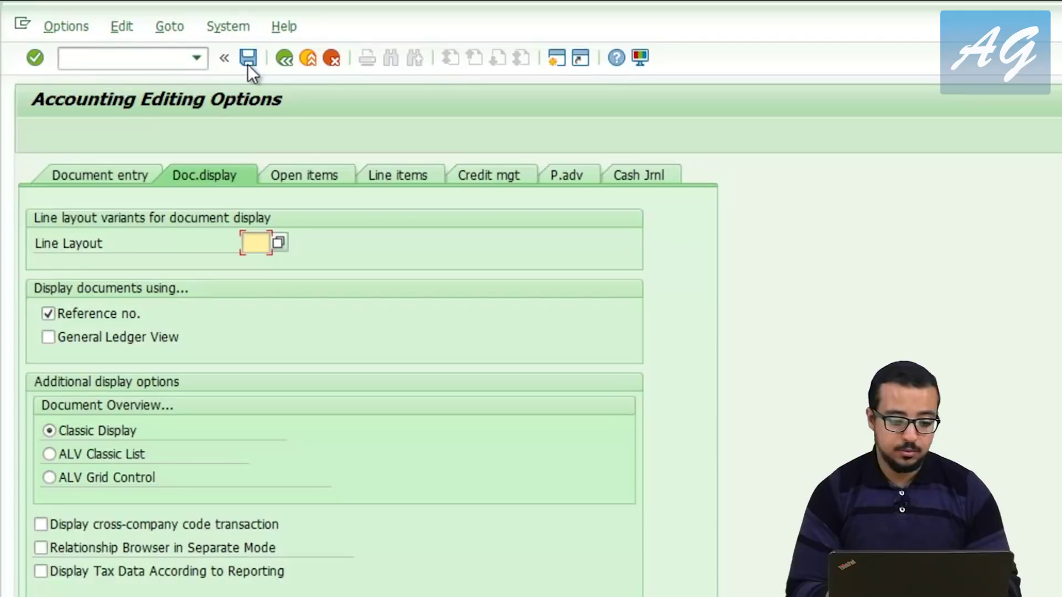
# Step: Start transaction FB03 with /nfb03 and examine the Reference no. field for finding documents
pyautogui.click(139, 59)
pyautogui.write('/nfb03')
pyautogui.press('Return')
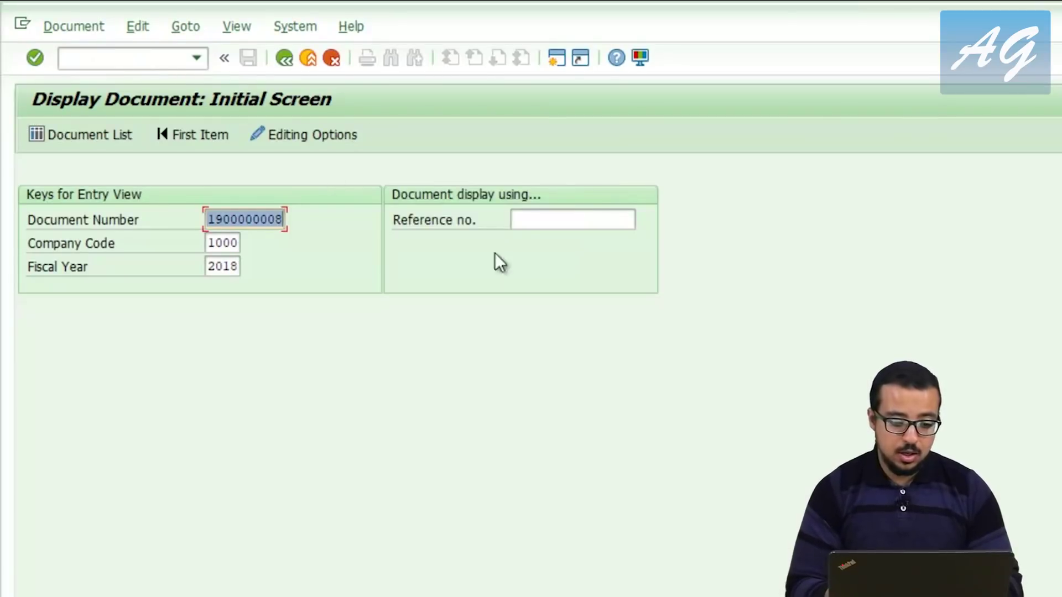
pyautogui.click(545, 219)
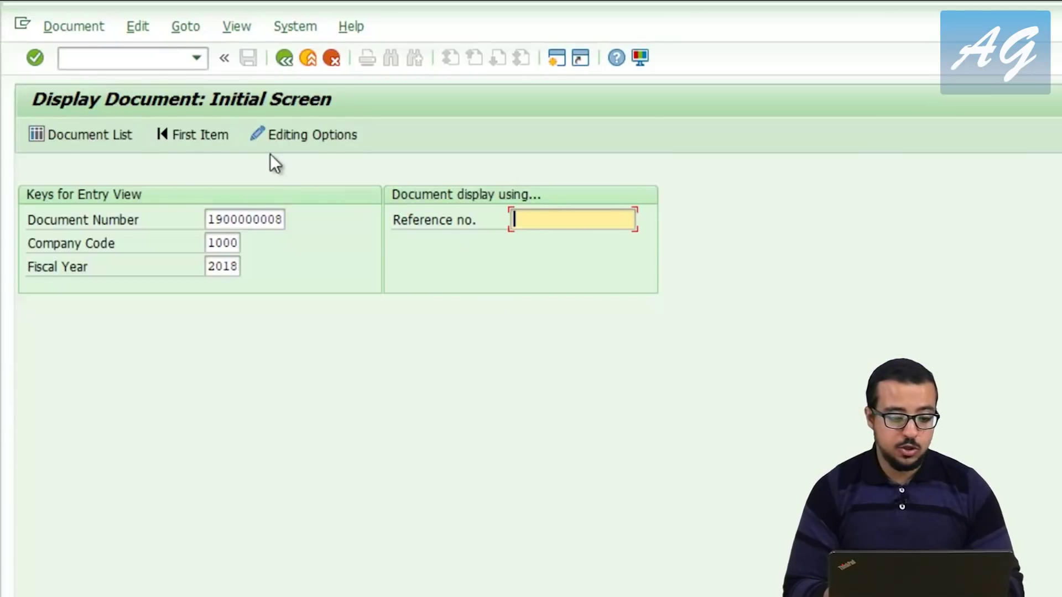
# Step: Review the editing options available from document display, and view the Open items settings in the full Accounting Editing Options session
pyautogui.click(307, 135)
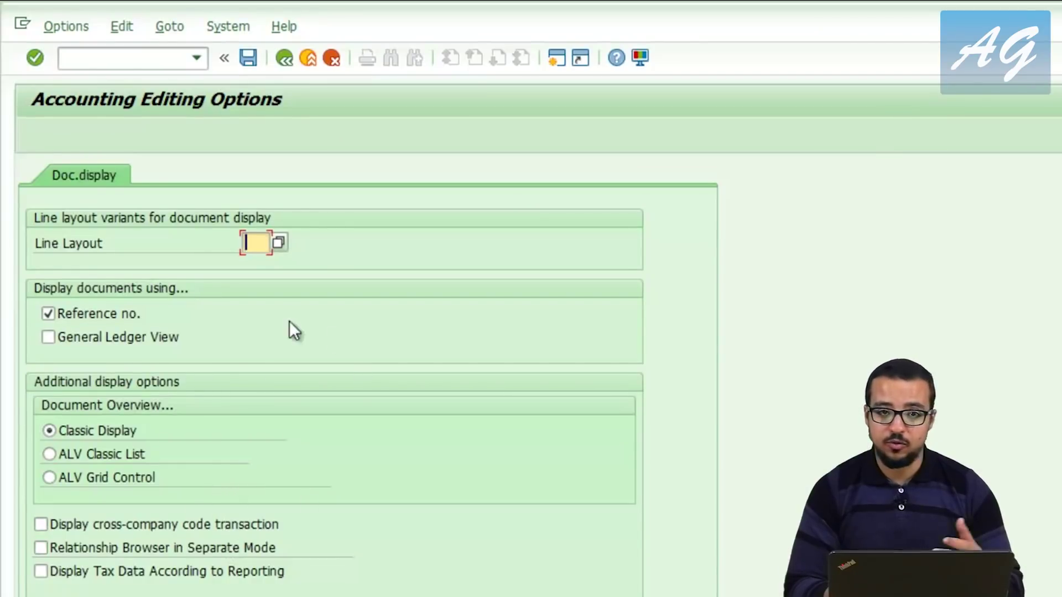
pyautogui.click(283, 57)
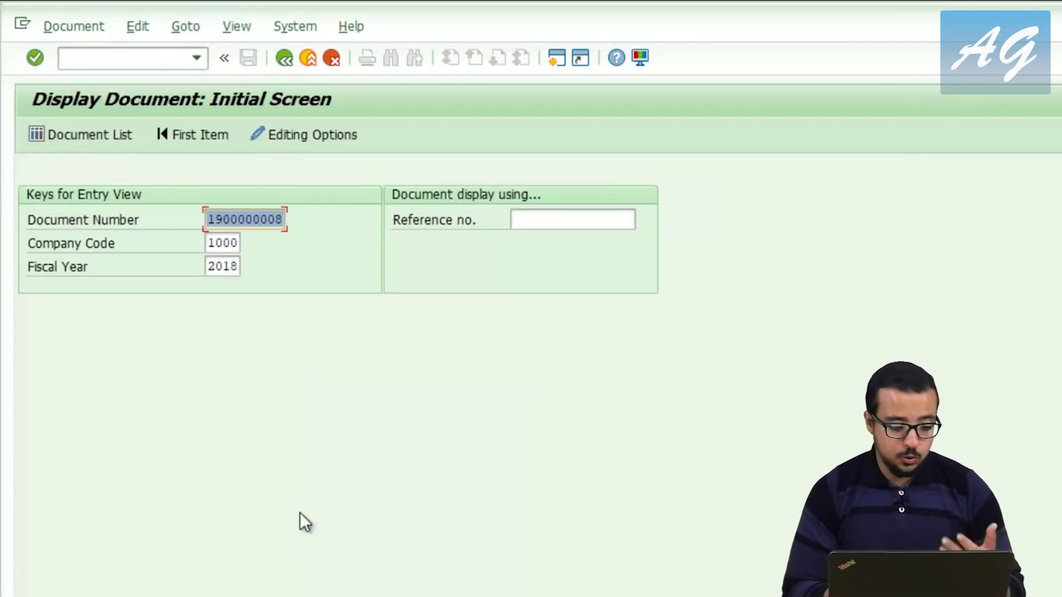
pyautogui.hotkey('alt', 'Tab')
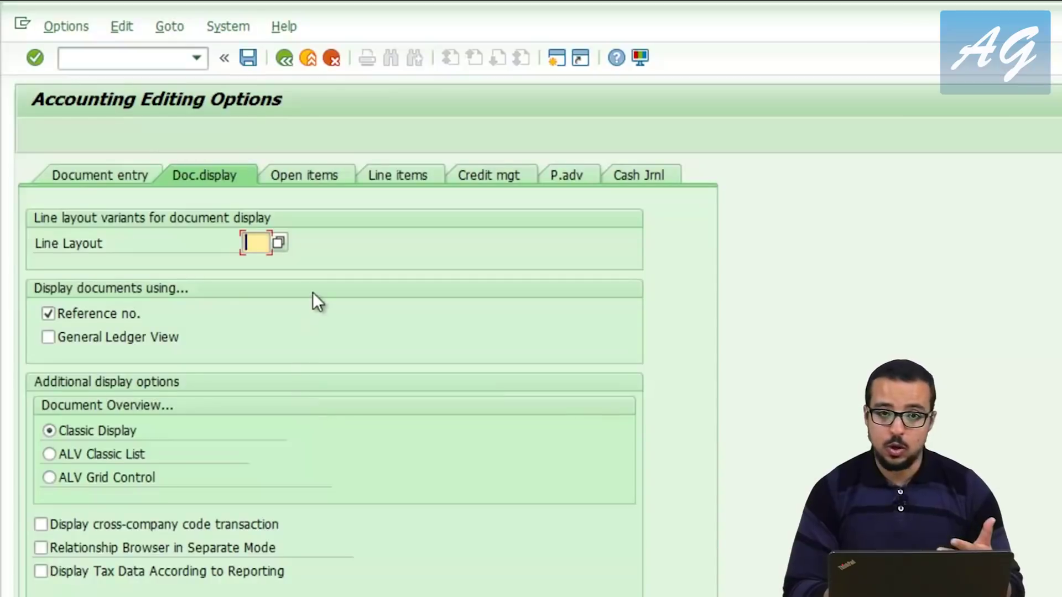
pyautogui.click(323, 171)
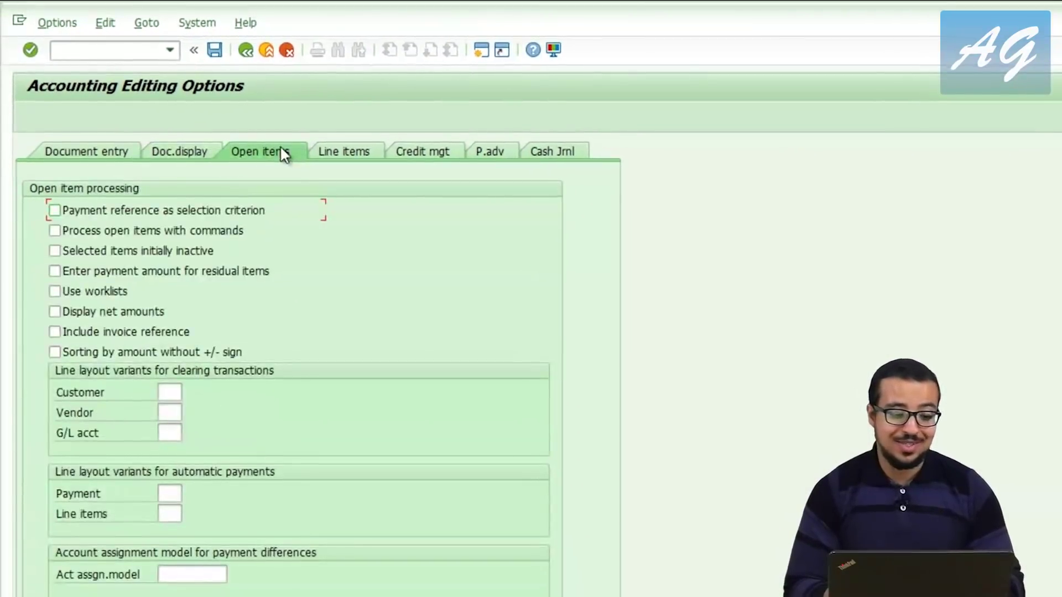
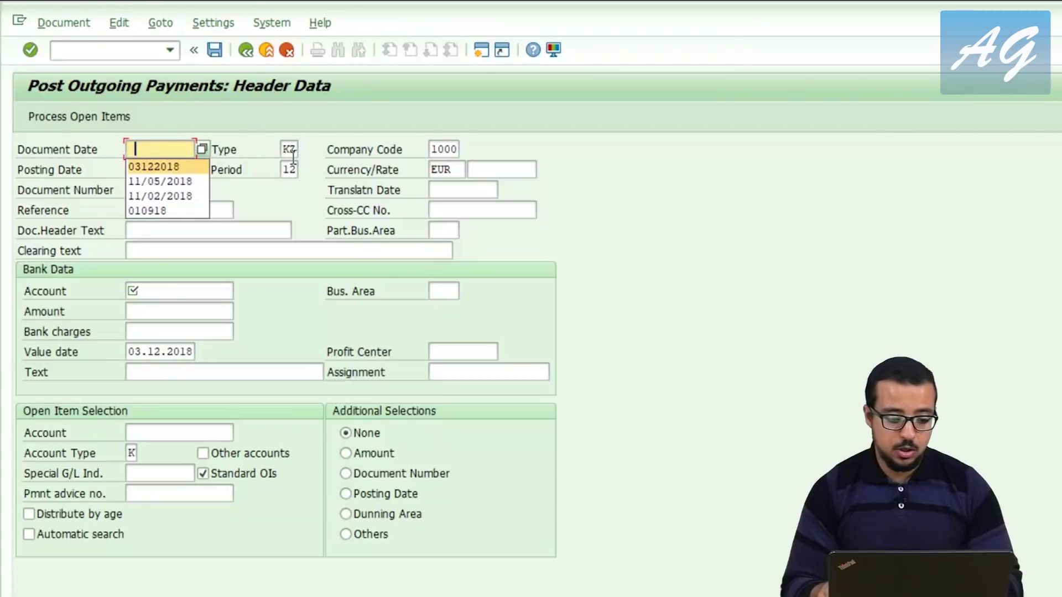
# Step: Fill in the outgoing payment header with document date 03122018, bank G/L account 111000 and an amount of 10000
pyautogui.click(130, 290)
pyautogui.click(162, 287)
pyautogui.press('Down')
pyautogui.press('Return')
pyautogui.press('Return')
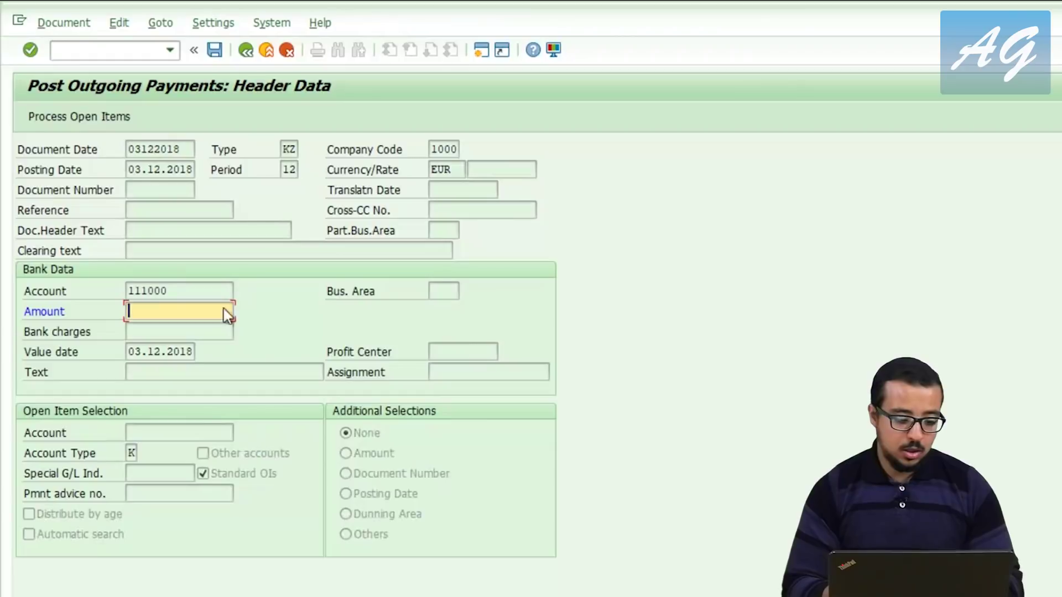
pyautogui.write('10000')
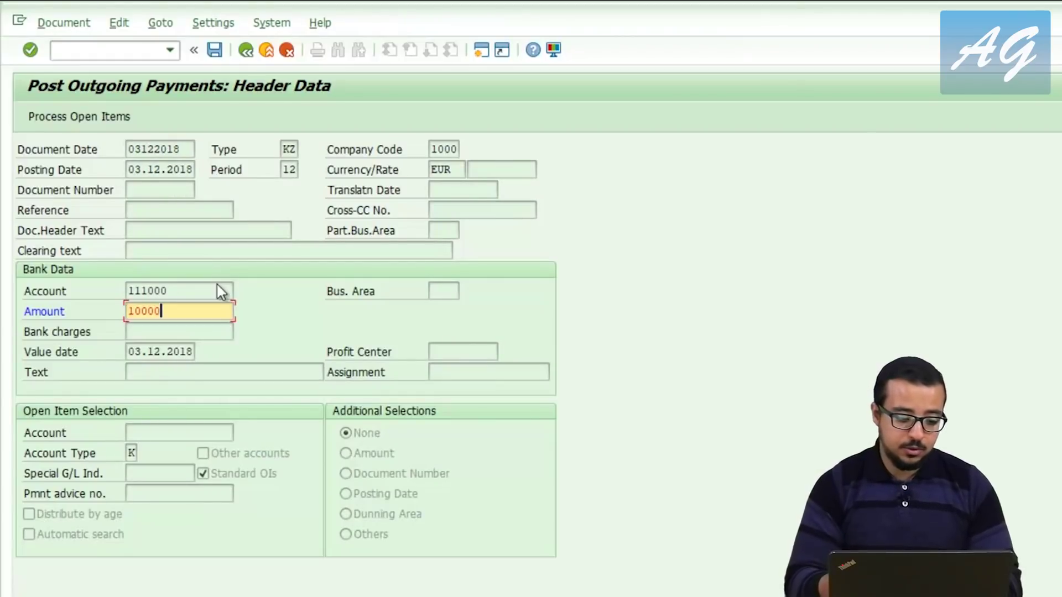
pyautogui.press('Return')
# Step: Choose the vendor account for open item selection, process its open items, and examine the gross amounts
pyautogui.press('BackSpace')
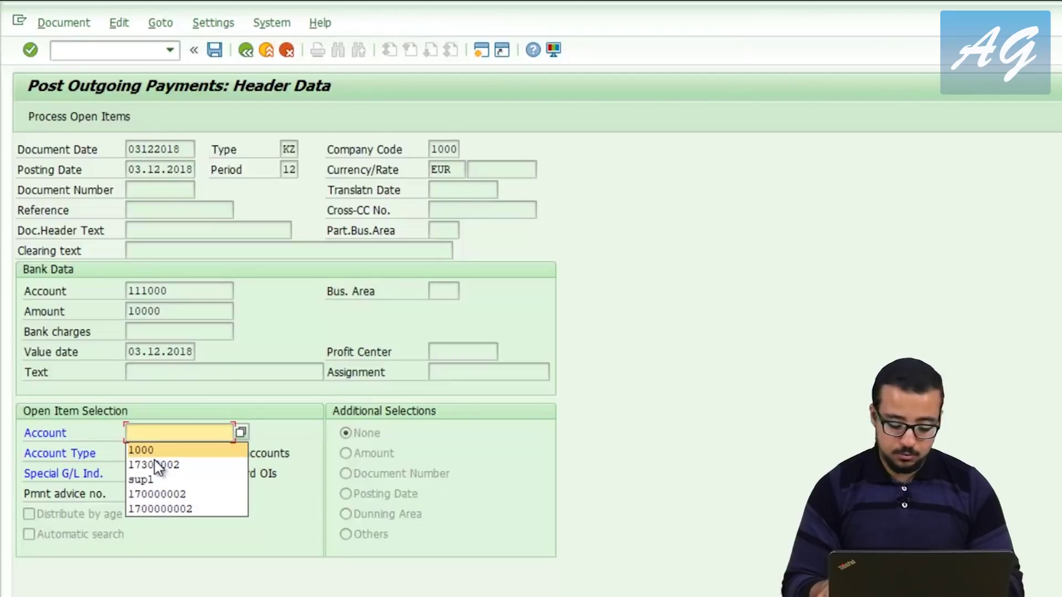
pyautogui.press('Return')
pyautogui.press('Return')
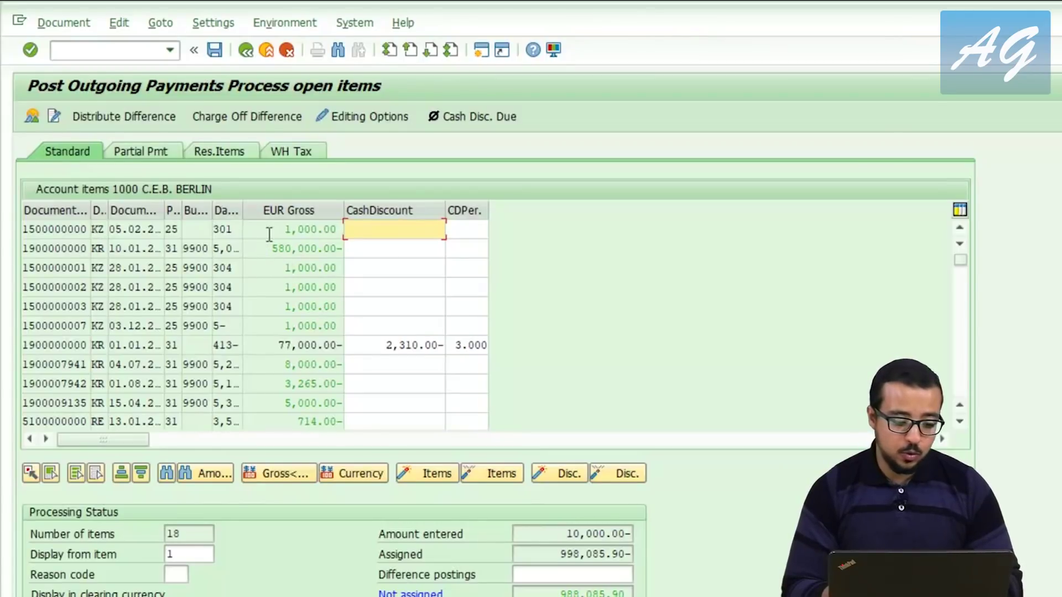
pyautogui.moveTo(270, 248); pyautogui.dragTo(368, 249)
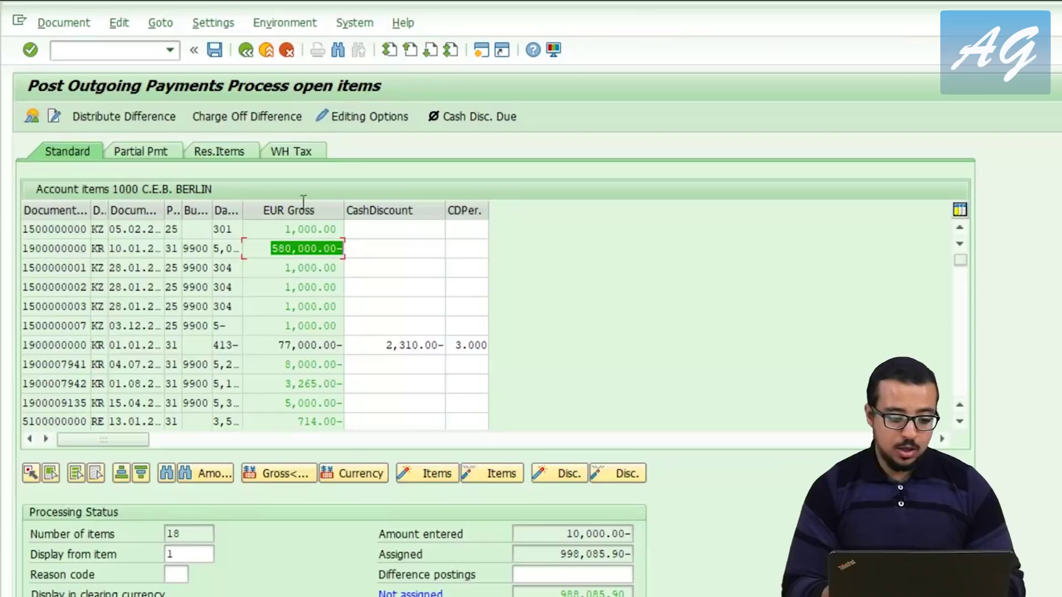
# Step: Toggle the activation of individual 1,000.00 open items, activate all items, and deactivate every open item
pyautogui.doubleClick(300, 269)
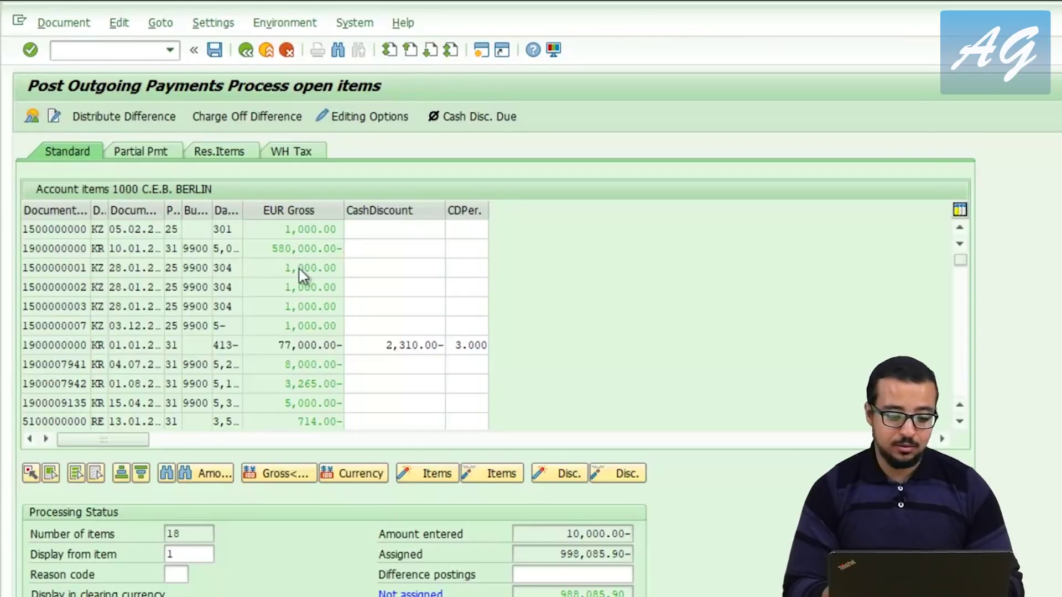
pyautogui.doubleClick(315, 287)
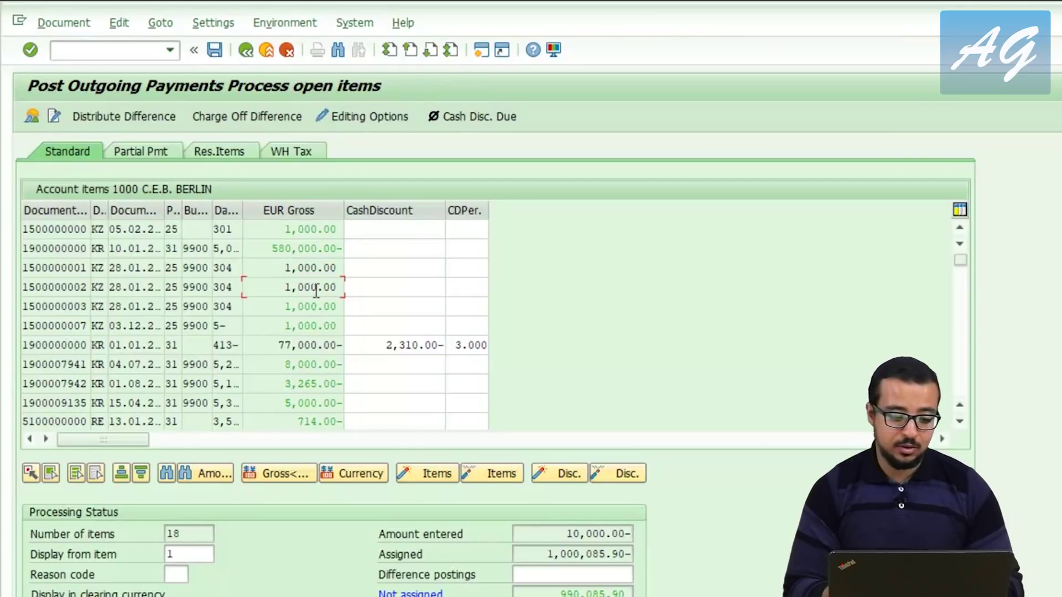
pyautogui.doubleClick(319, 287)
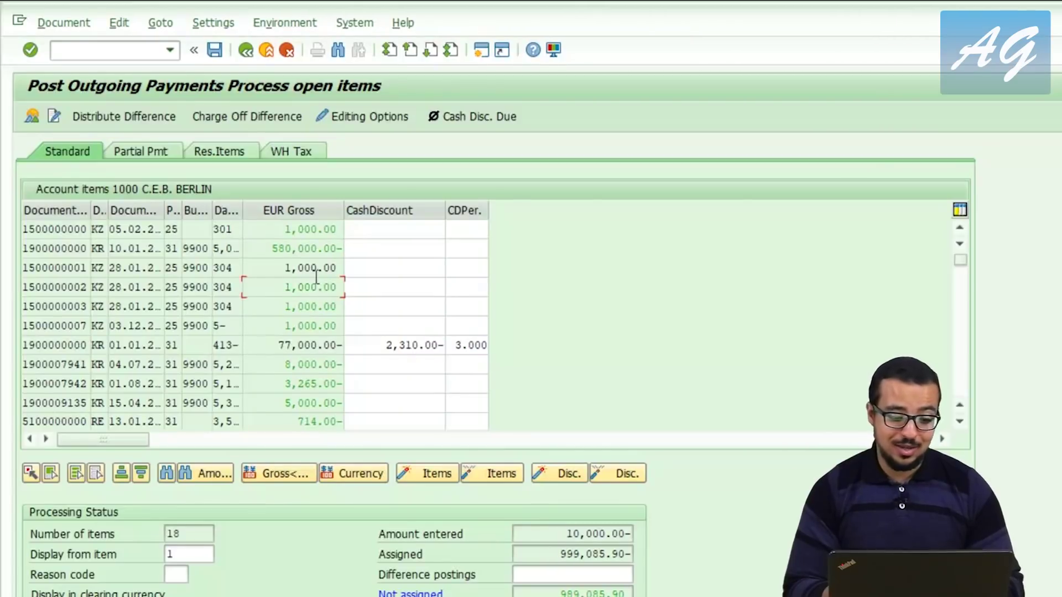
pyautogui.doubleClick(316, 268)
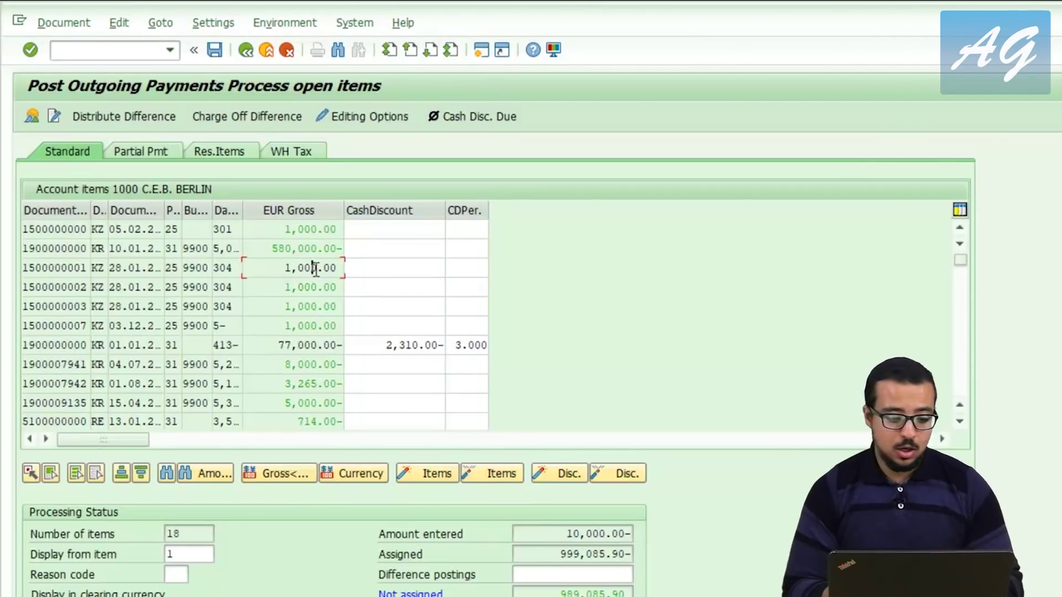
pyautogui.click(76, 475)
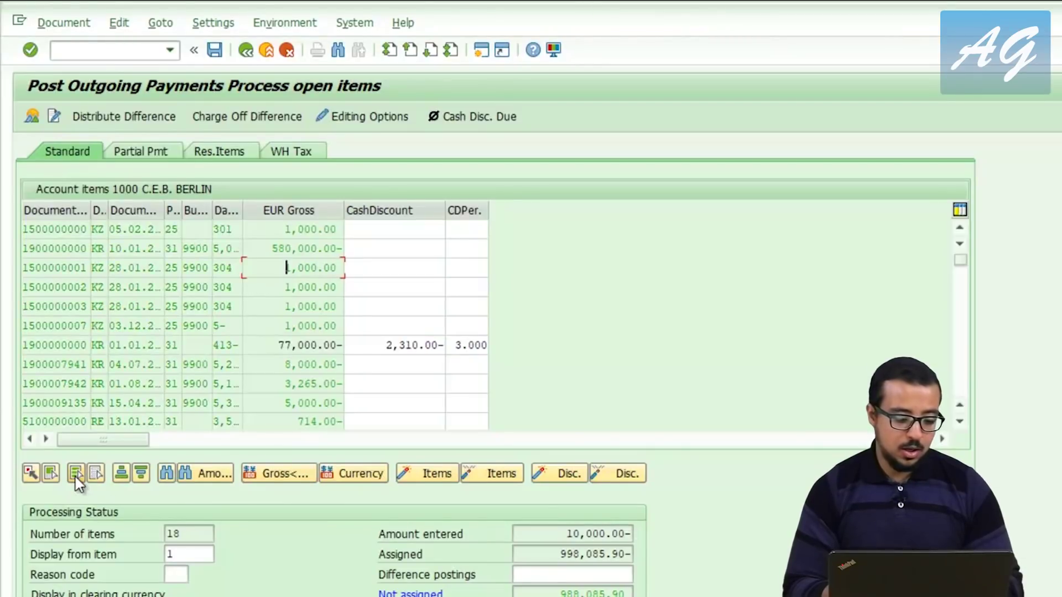
pyautogui.click(485, 475)
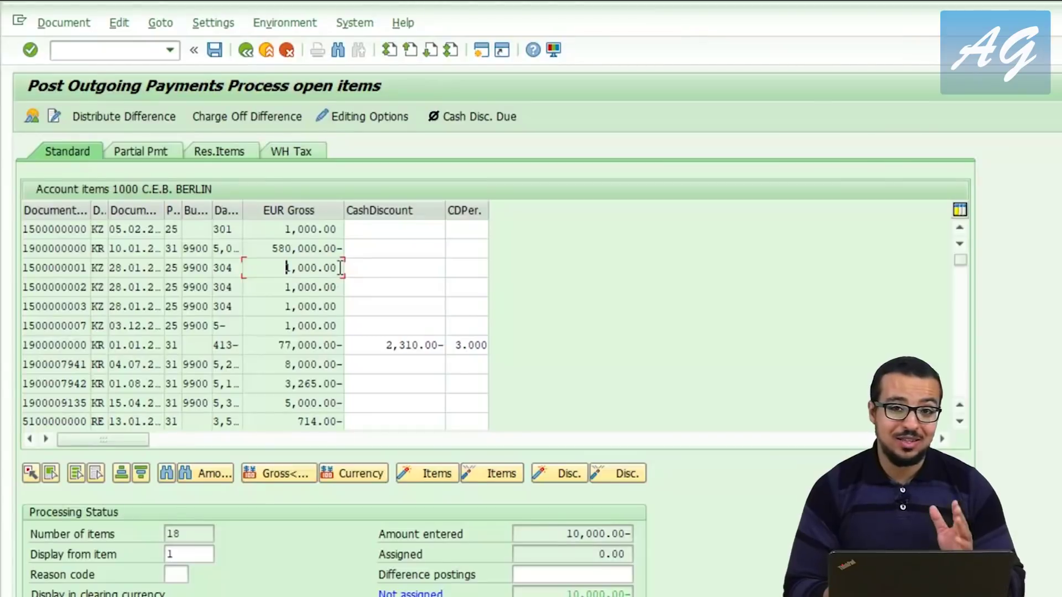
# Step: Enable Selected items initially inactive in the open item editing options, save the setting and return to open item processing
pyautogui.click(376, 118)
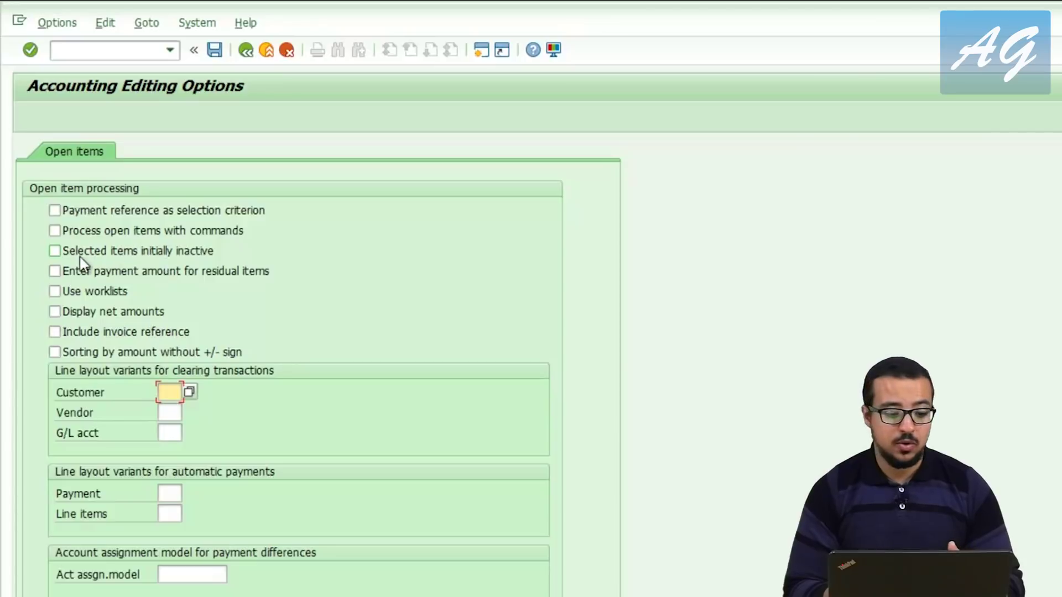
pyautogui.click(55, 251)
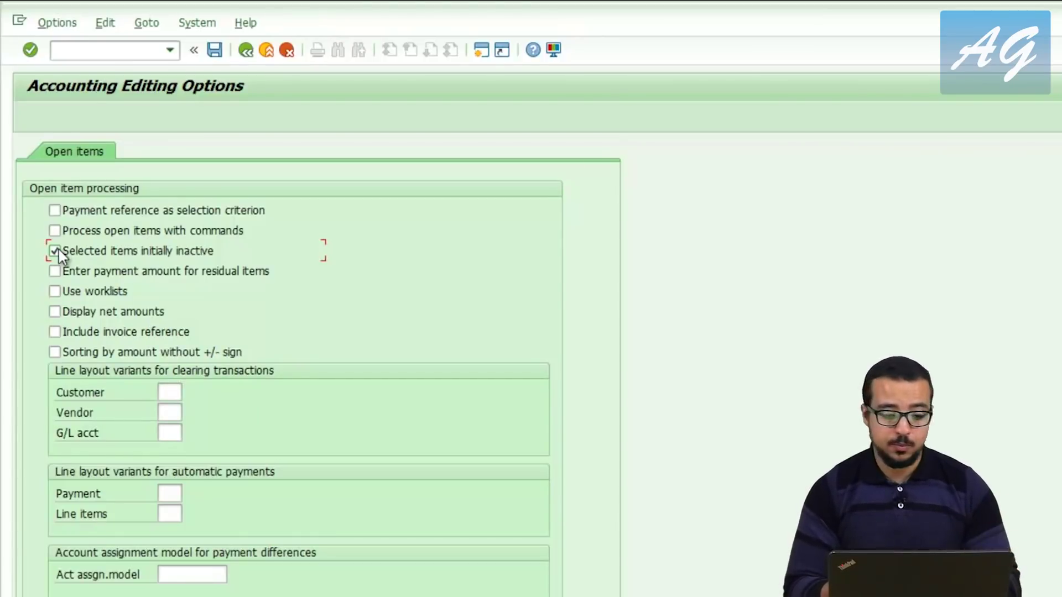
pyautogui.click(216, 50)
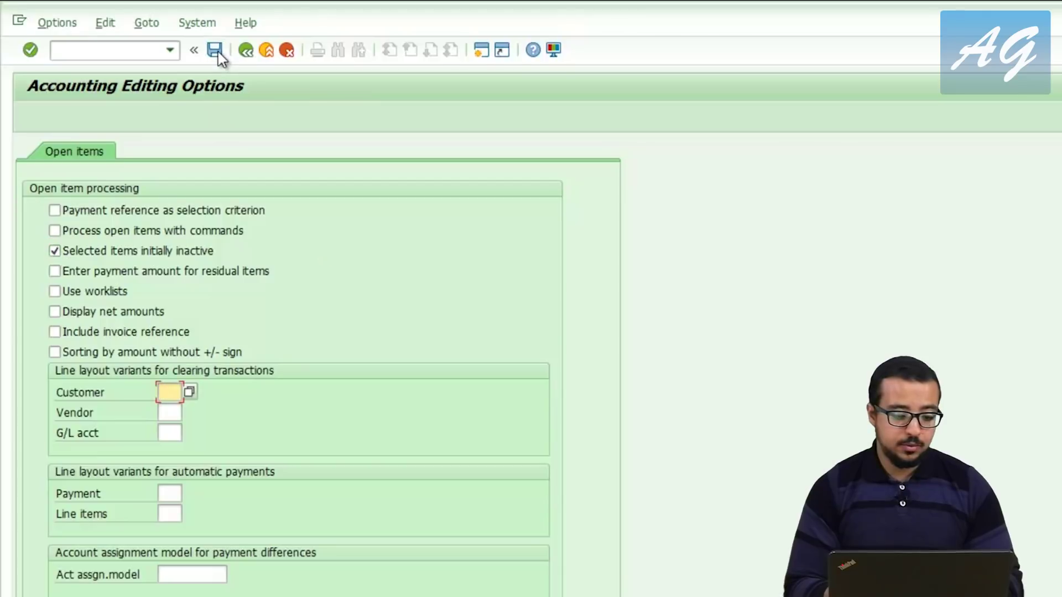
pyautogui.click(246, 51)
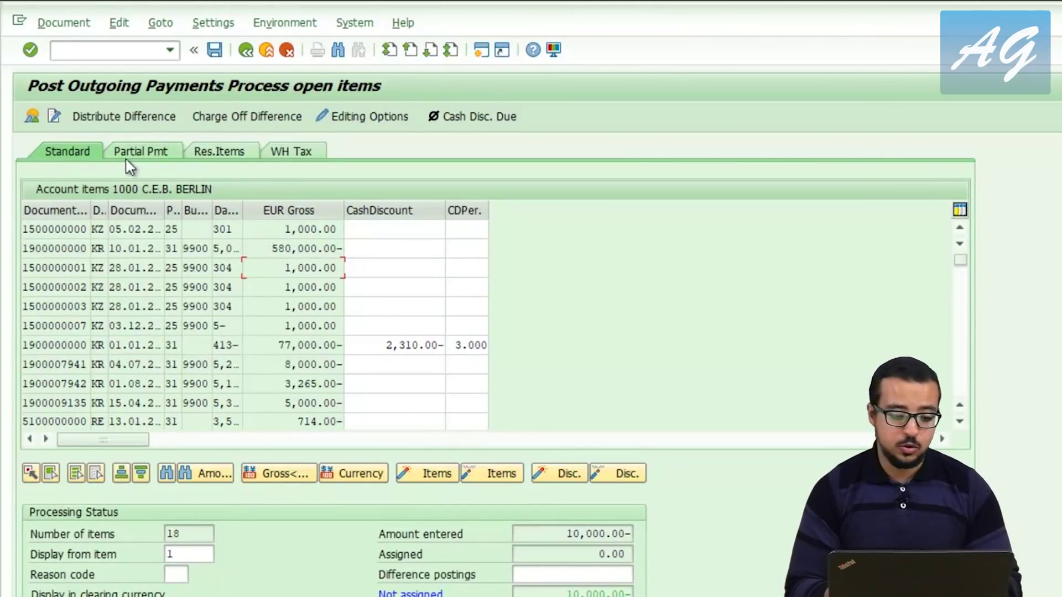
# Step: Enter a partial payment of 10000 against the 580,000.00 invoice and post the outgoing payment
pyautogui.click(147, 155)
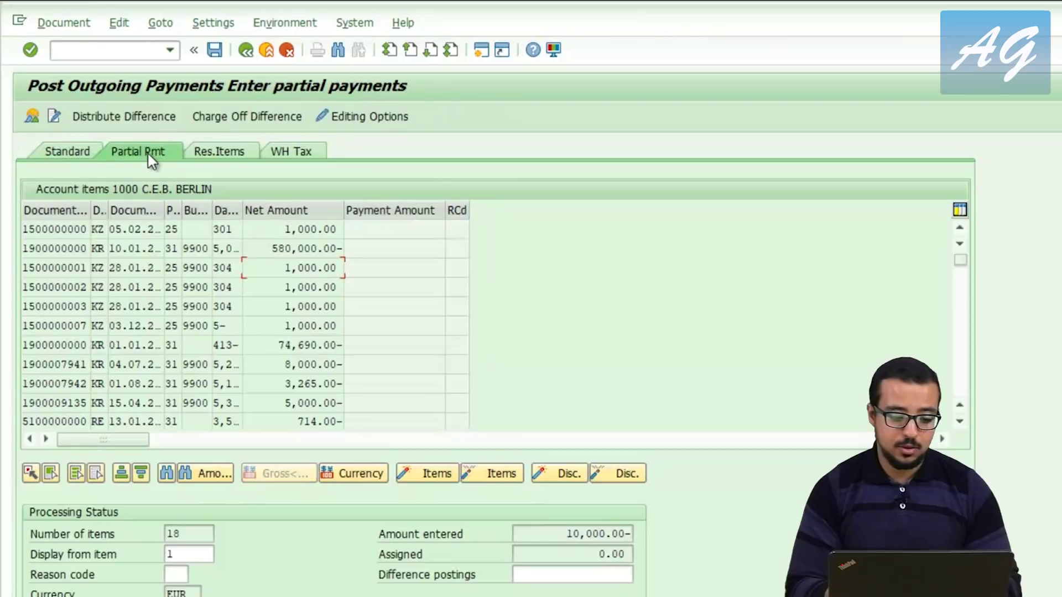
pyautogui.doubleClick(297, 248)
pyautogui.click(368, 247)
pyautogui.moveTo(367, 248); pyautogui.dragTo(713, 227)
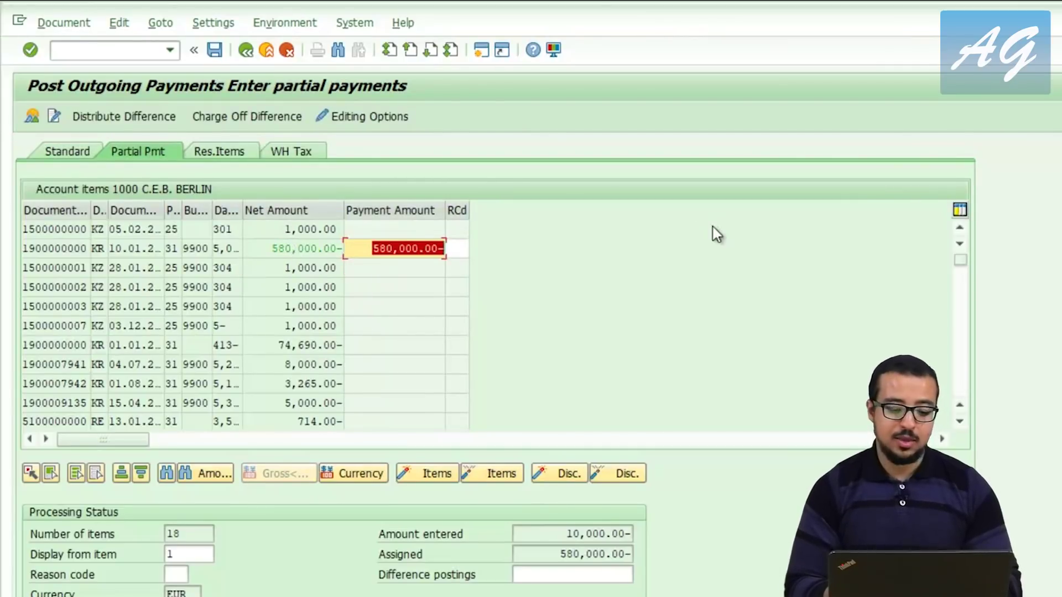
pyautogui.press('Delete')
pyautogui.write('1000')
pyautogui.press('Return')
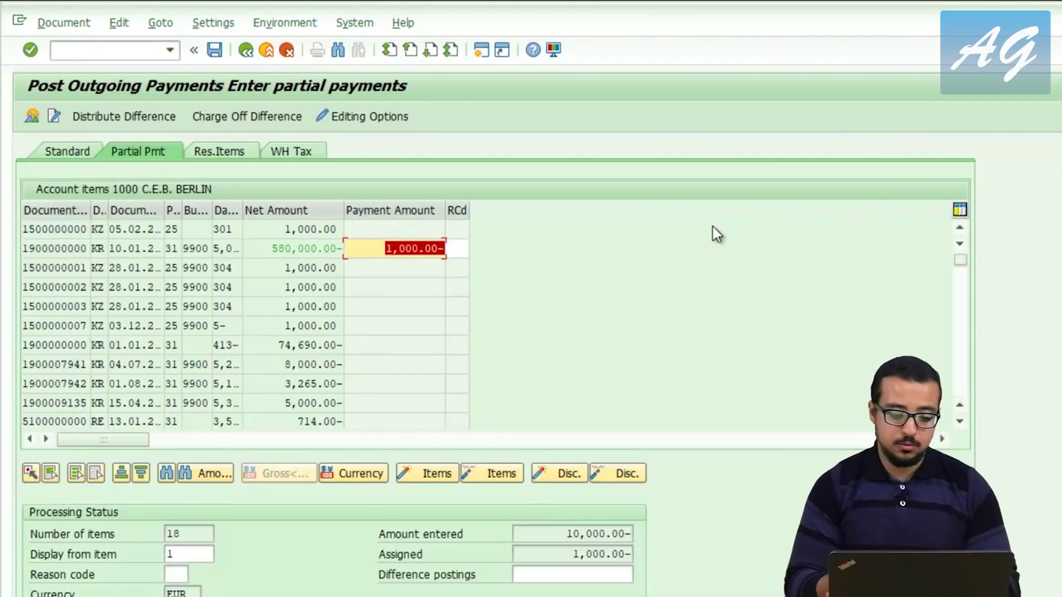
pyautogui.write('10000')
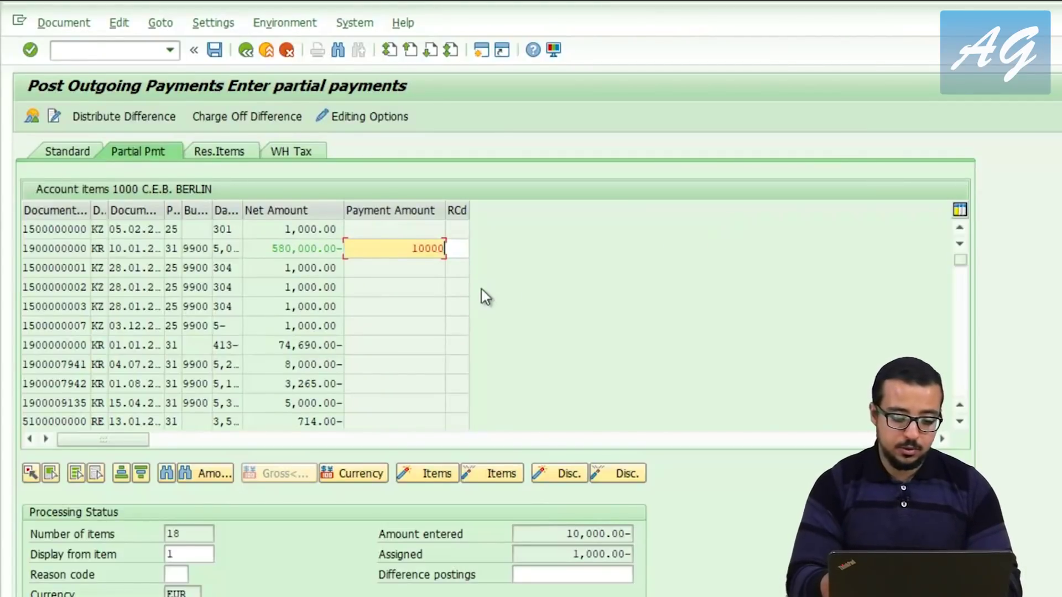
pyautogui.press('Return')
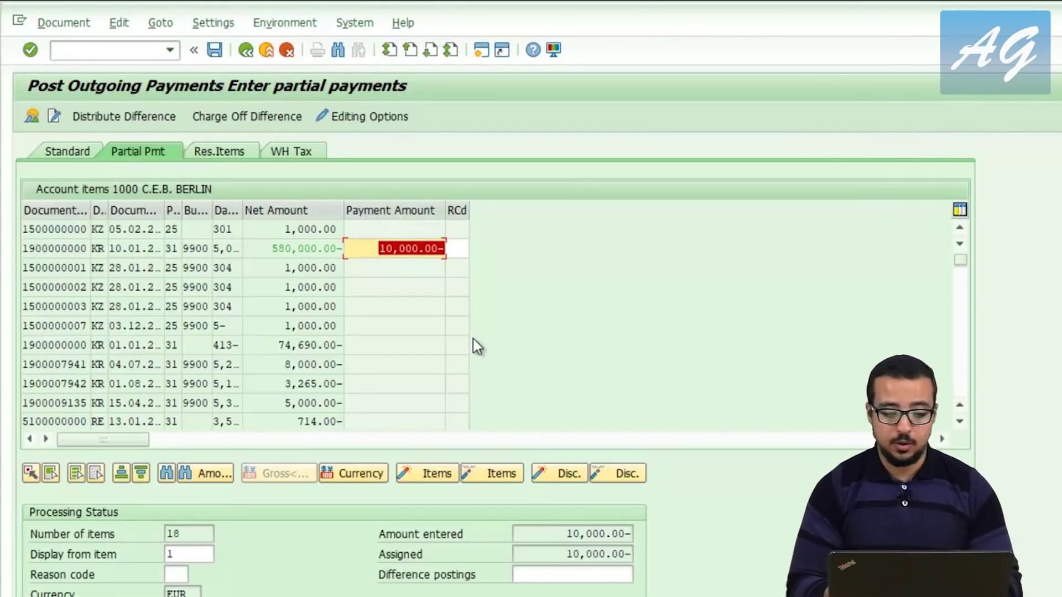
pyautogui.click(220, 58)
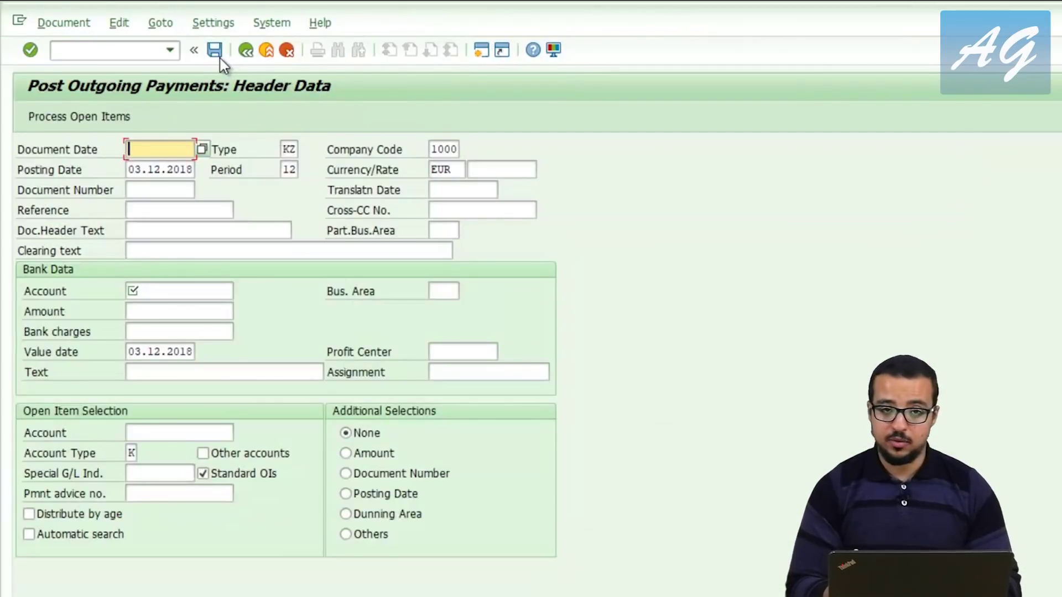
# Step: Fill in a new outgoing payment header with document date 03122018 and bank G/L account 111000
pyautogui.write('0')
pyautogui.press('Down')
pyautogui.press('Return')
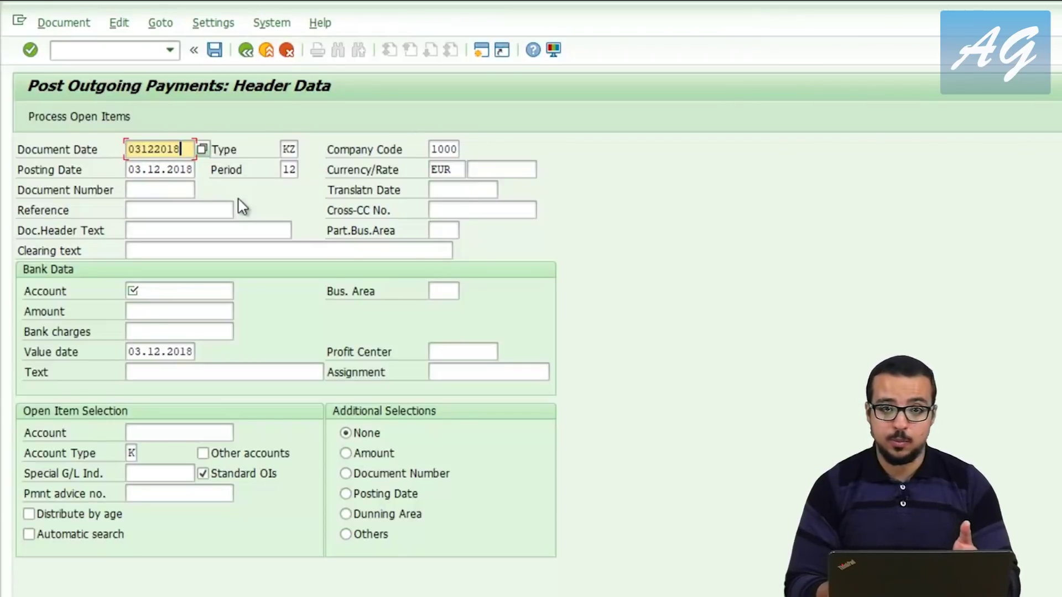
pyautogui.click(182, 292)
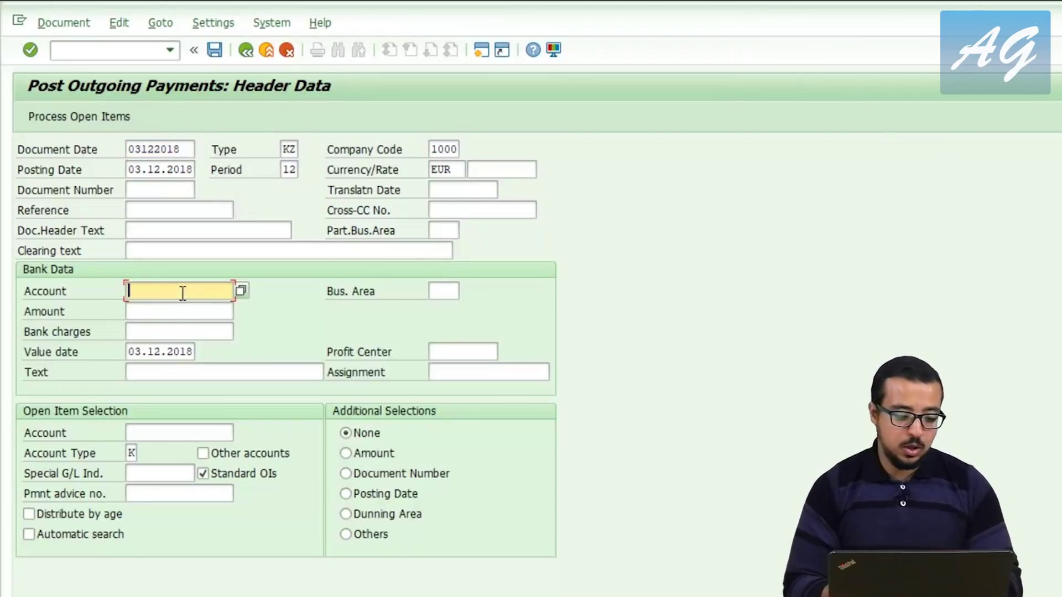
pyautogui.press('Down')
pyautogui.press('Return')
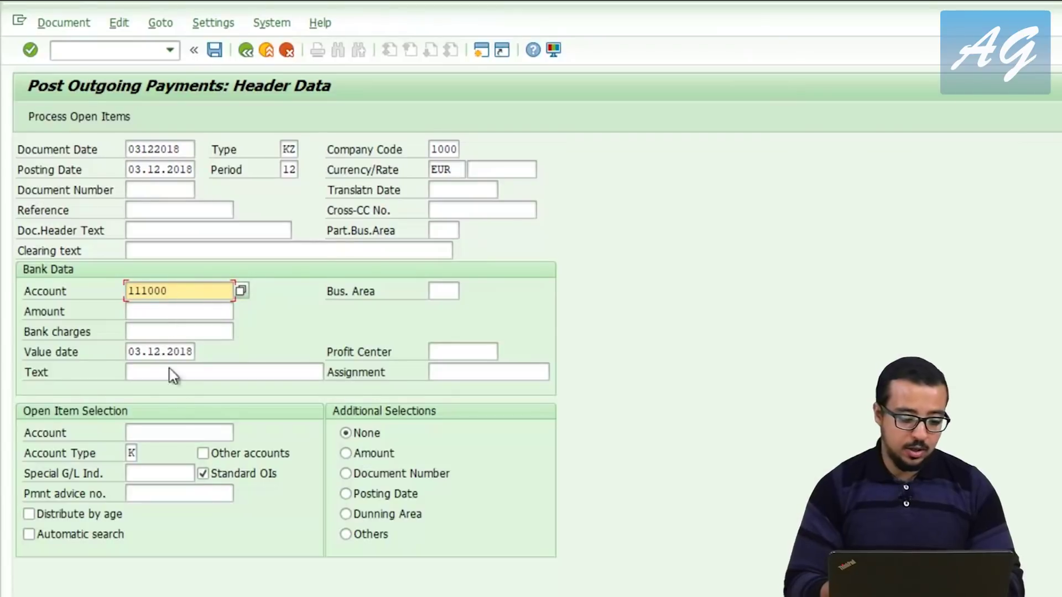
# Step: Enter the vendor account for open item selection, set the payment amount to 5000 and process the open items
pyautogui.click(174, 436)
pyautogui.press('Down')
pyautogui.press('Return')
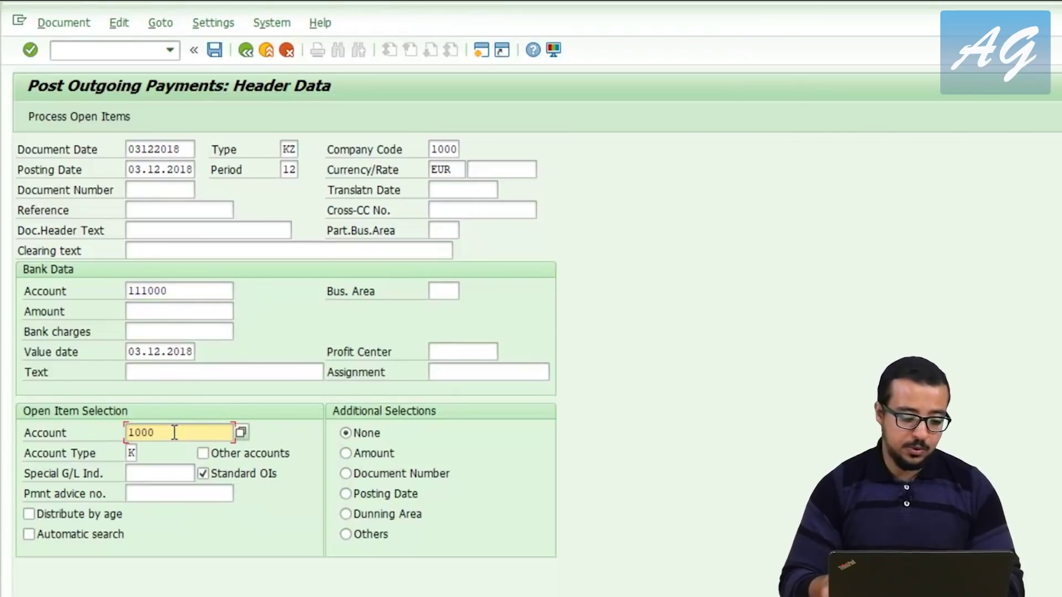
pyautogui.click(142, 310)
pyautogui.write('5,000')
pyautogui.press('Return')
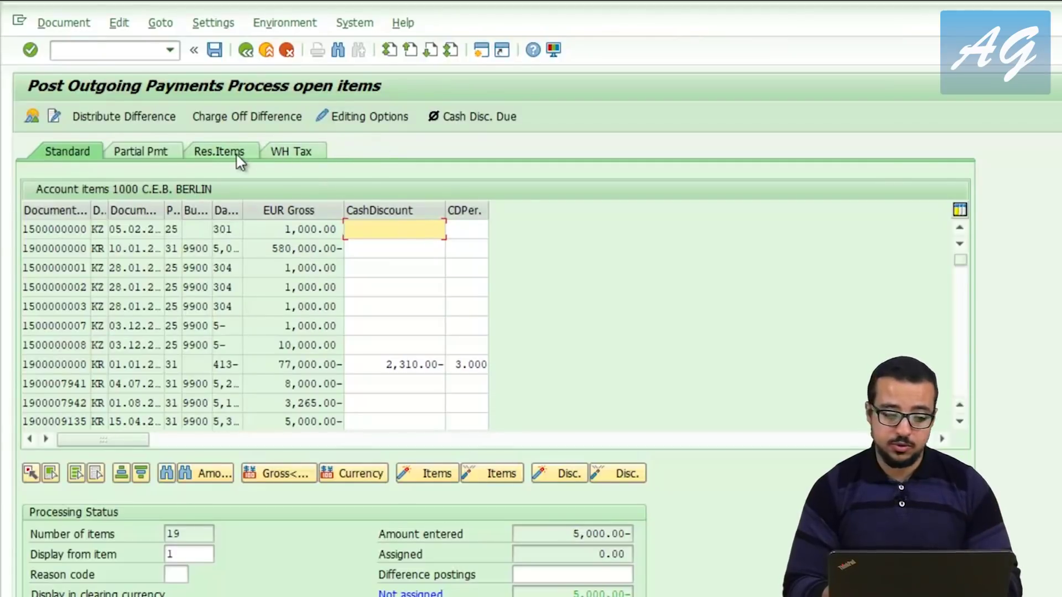
# Step: Activate the 580,000.00 invoice for partial payment, and enable and save Include invoice reference in the editing options
pyautogui.click(142, 149)
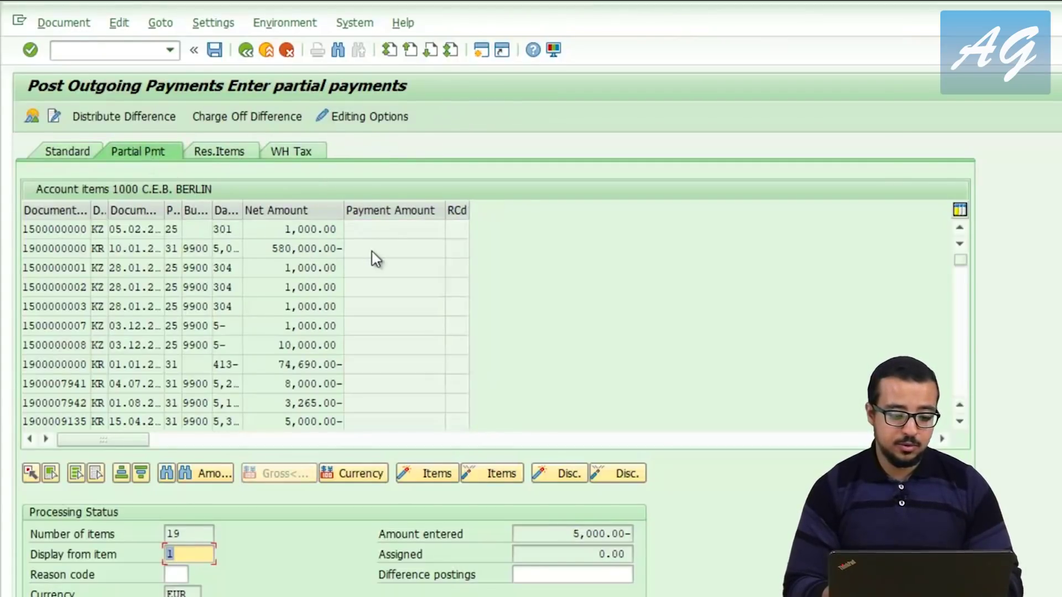
pyautogui.doubleClick(325, 248)
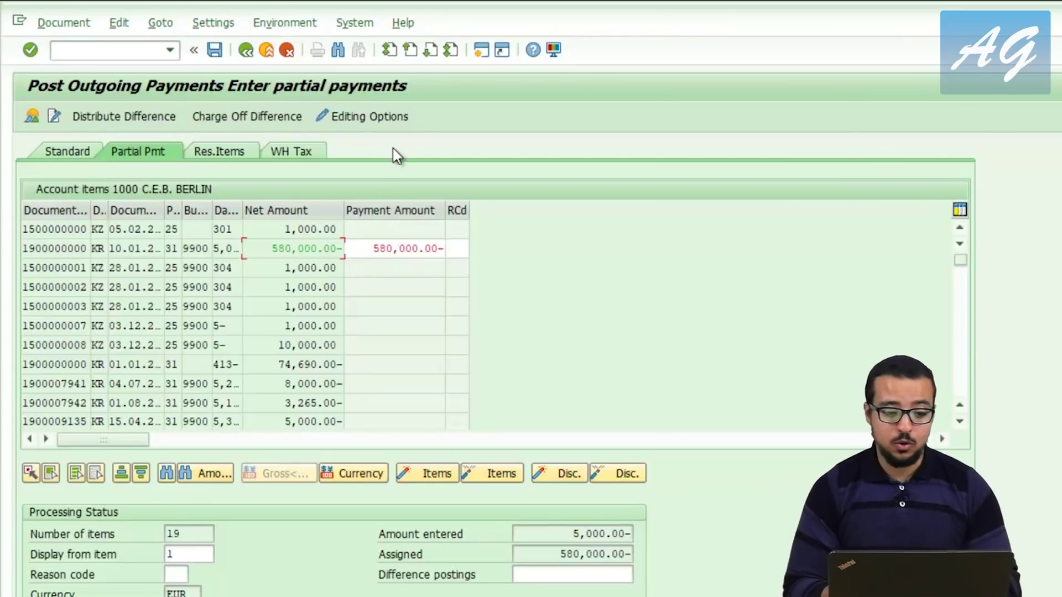
pyautogui.click(370, 117)
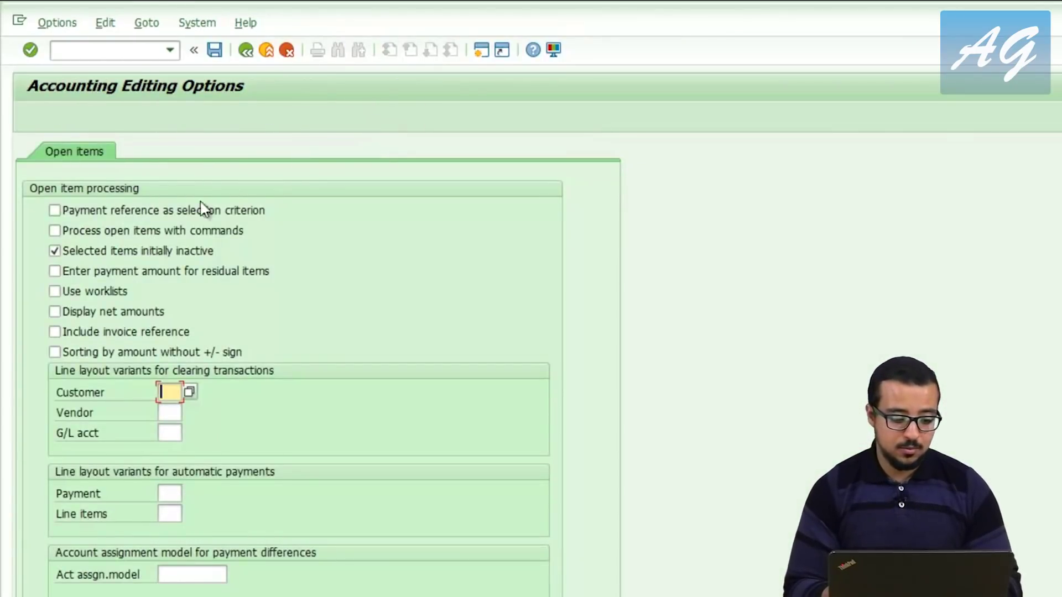
pyautogui.click(55, 332)
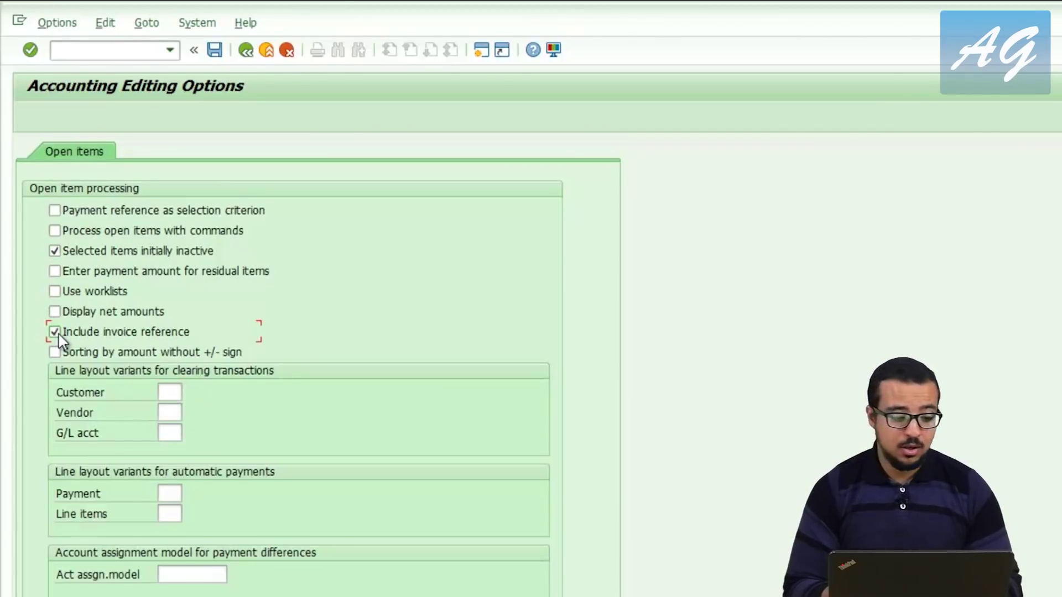
pyautogui.click(219, 49)
pyautogui.click(246, 50)
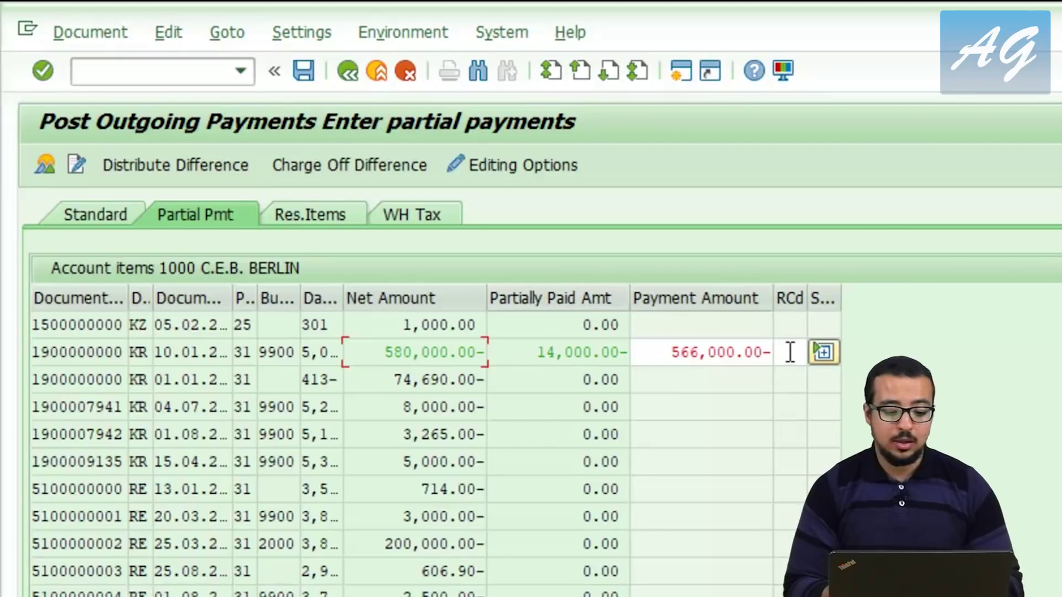
# Step: Expand the payments linked to the 580,000.00 invoice, widen the Document Date column, and examine the payments' amounts and dates
pyautogui.click(824, 353)
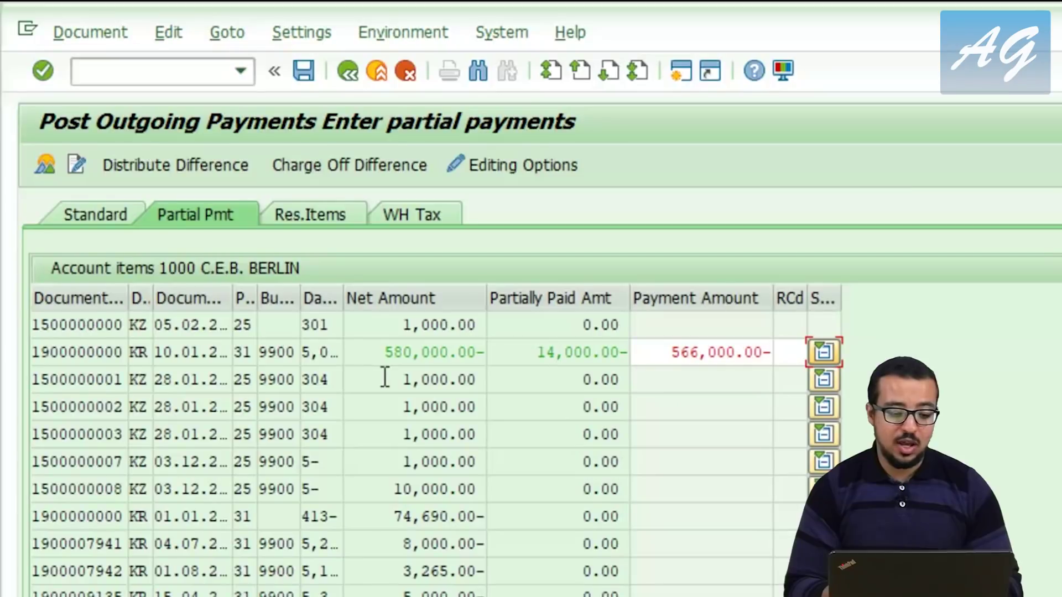
pyautogui.moveTo(384, 379); pyautogui.dragTo(566, 379)
pyautogui.moveTo(231, 294); pyautogui.dragTo(314, 293)
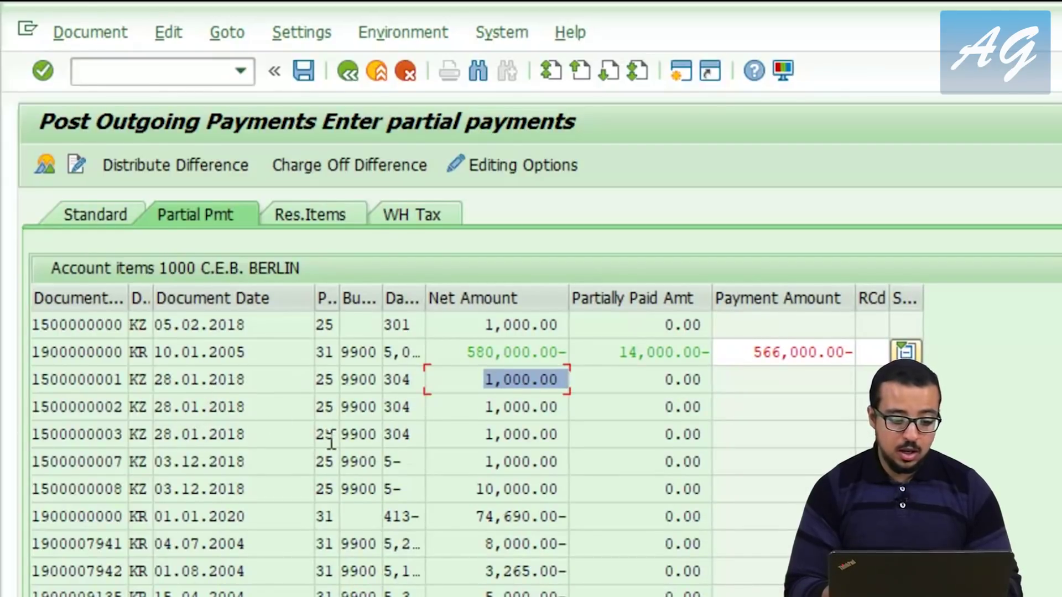
pyautogui.click(477, 489)
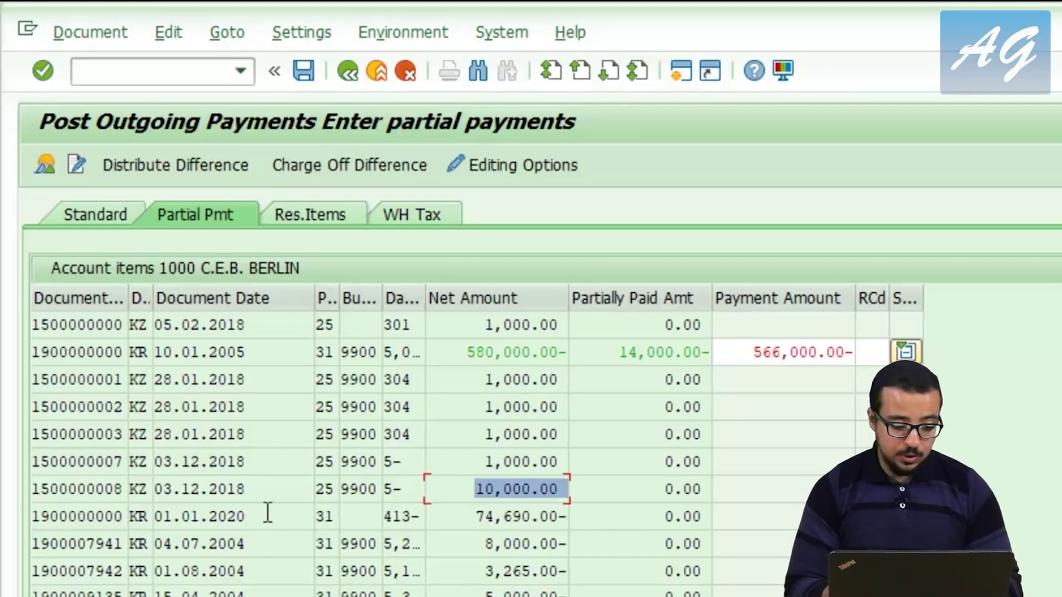
pyautogui.click(160, 489)
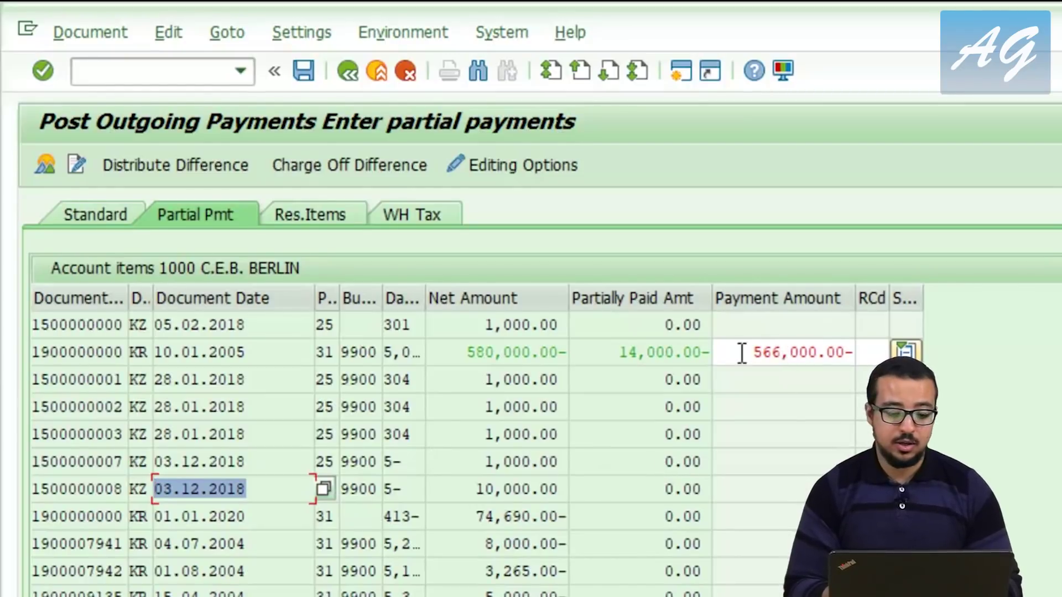
# Step: Compare the invoice's net, partially paid and payment amounts, and review the open item editing options before returning to partial payments
pyautogui.click(460, 357)
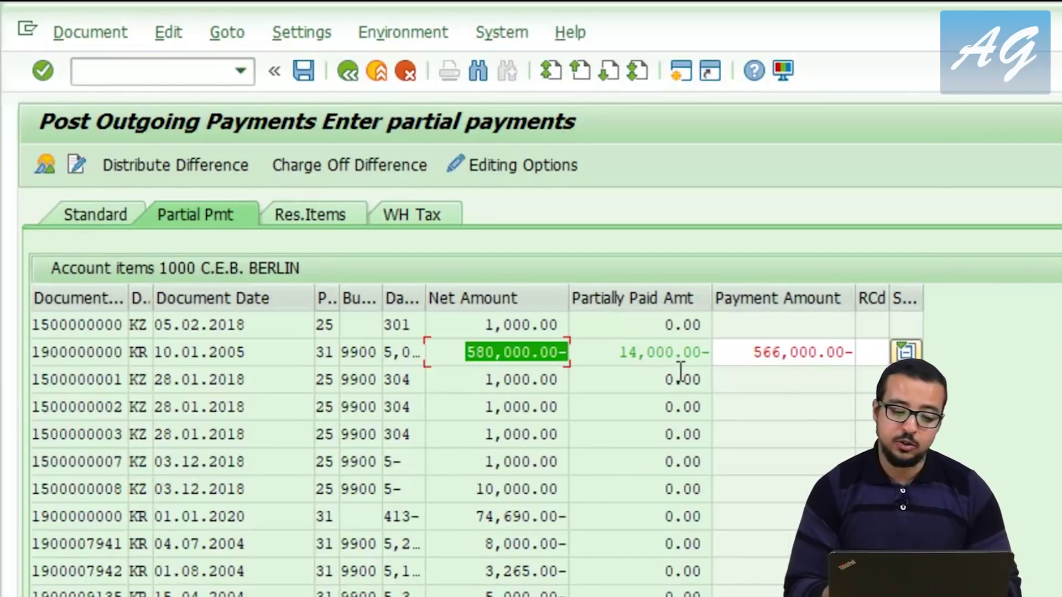
pyautogui.click(607, 355)
pyautogui.moveTo(608, 355); pyautogui.dragTo(844, 337)
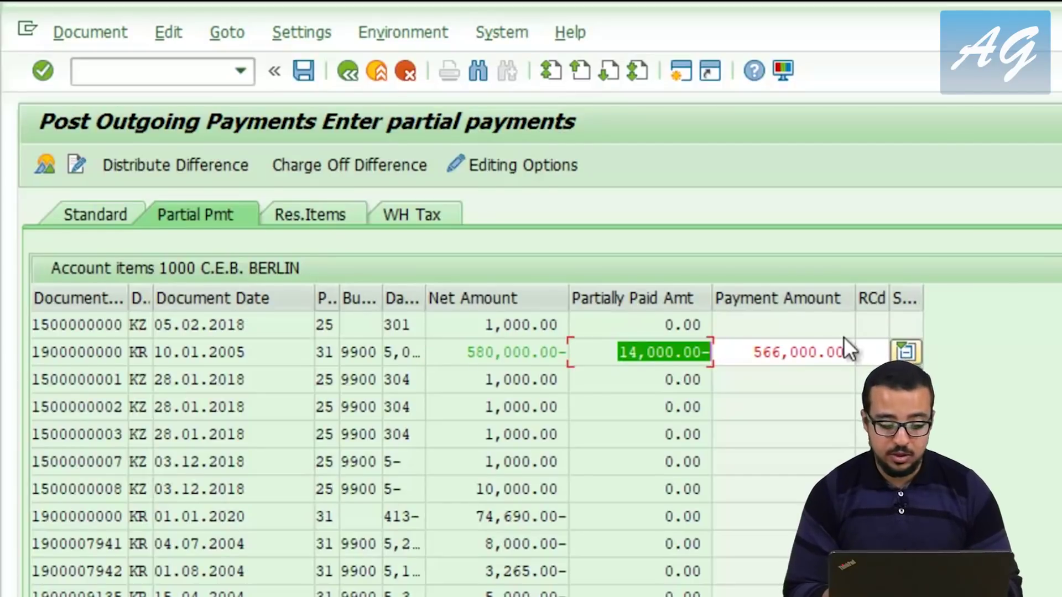
pyautogui.moveTo(754, 350); pyautogui.dragTo(1029, 326)
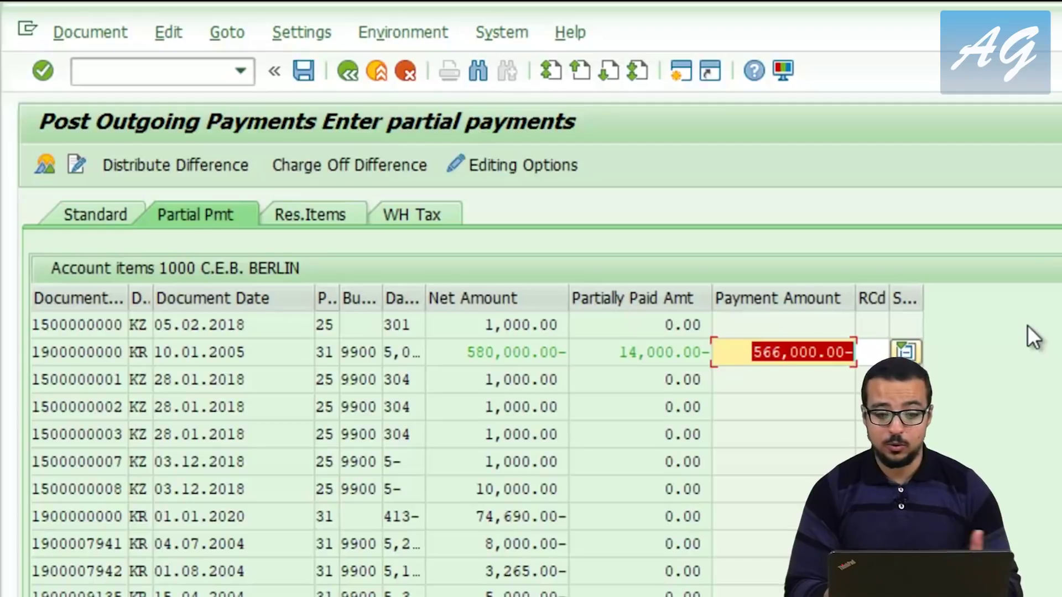
pyautogui.click(522, 168)
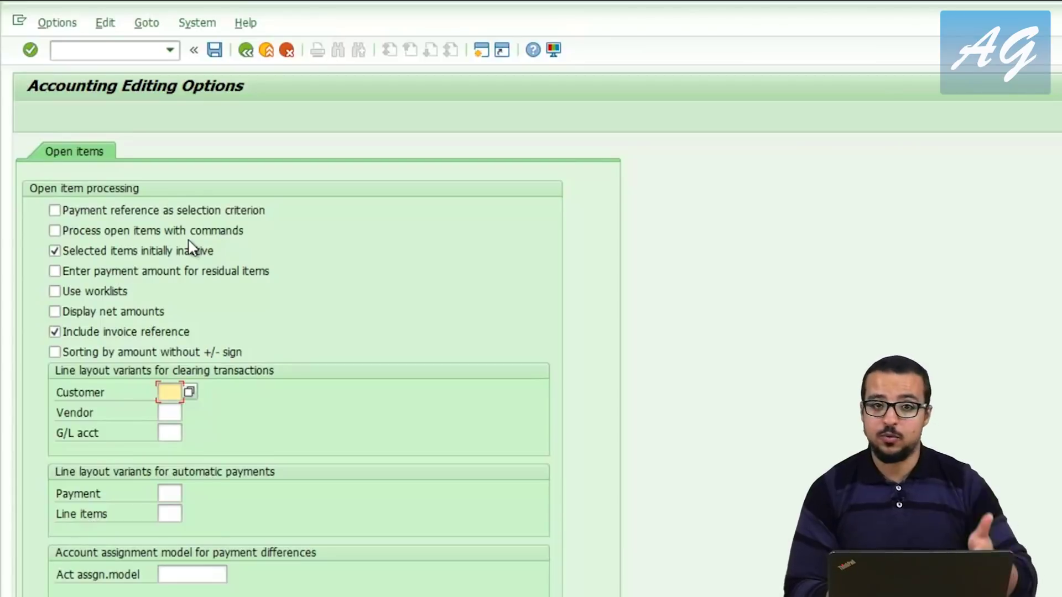
pyautogui.click(247, 51)
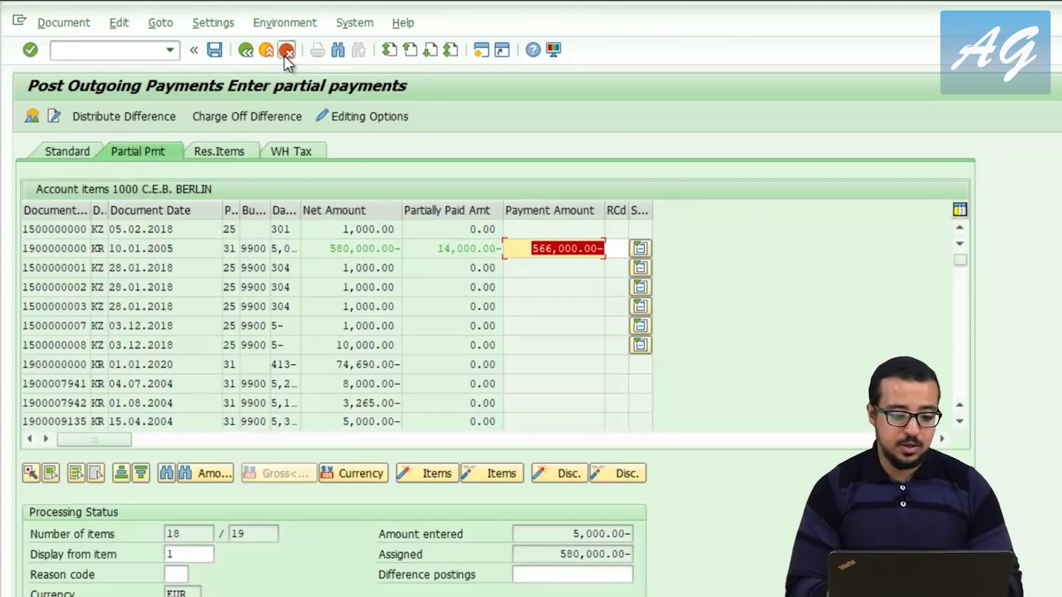
# Step: Exit the outgoing payment without saving, return to the accounting editing options and show the line item options
pyautogui.click(287, 52)
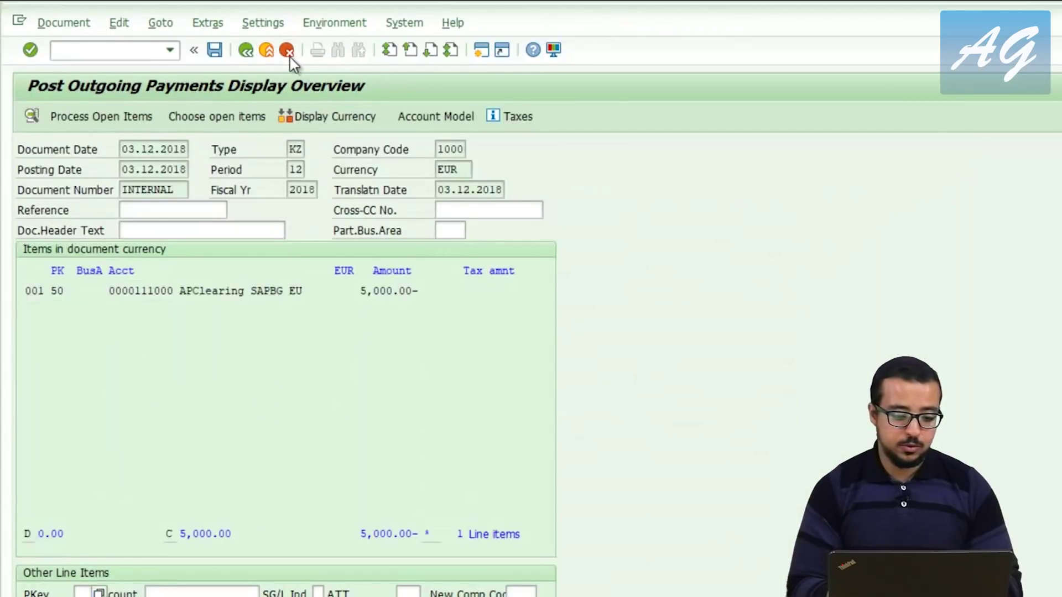
pyautogui.click(287, 52)
pyautogui.click(245, 381)
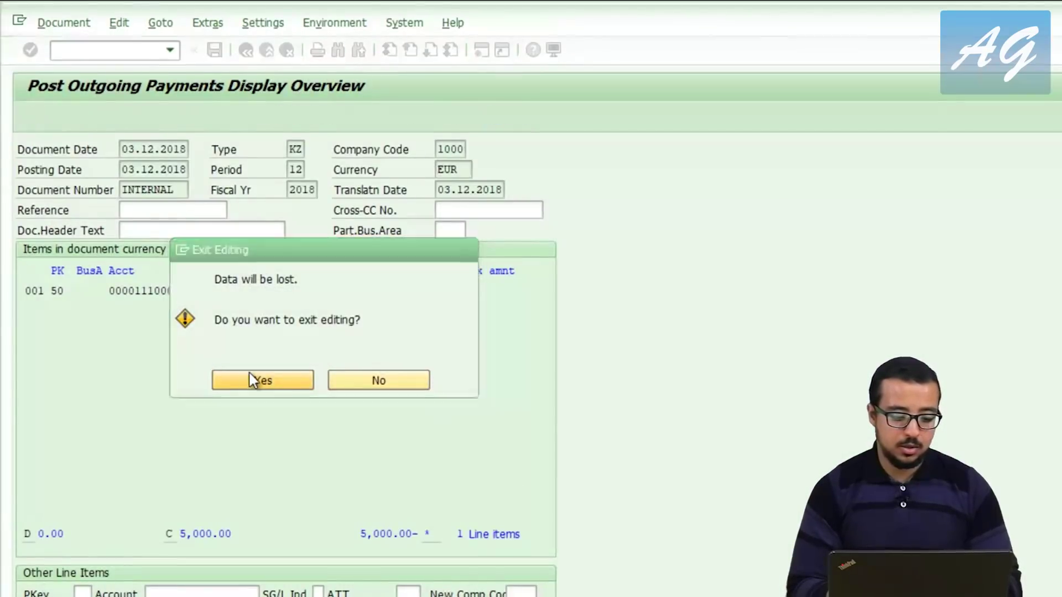
pyautogui.hotkey('alt', 'Tab')
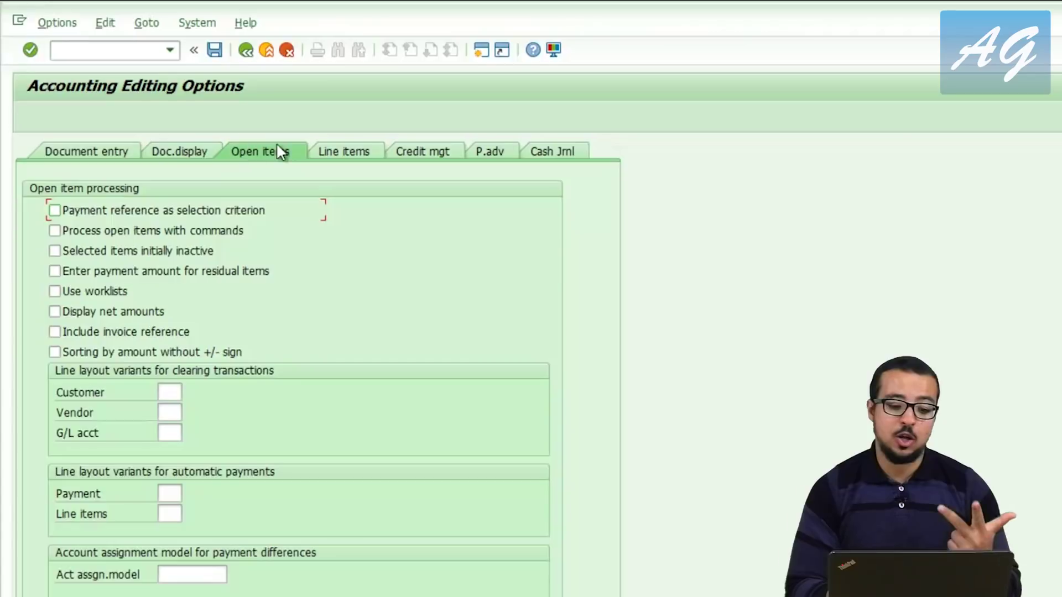
pyautogui.click(347, 154)
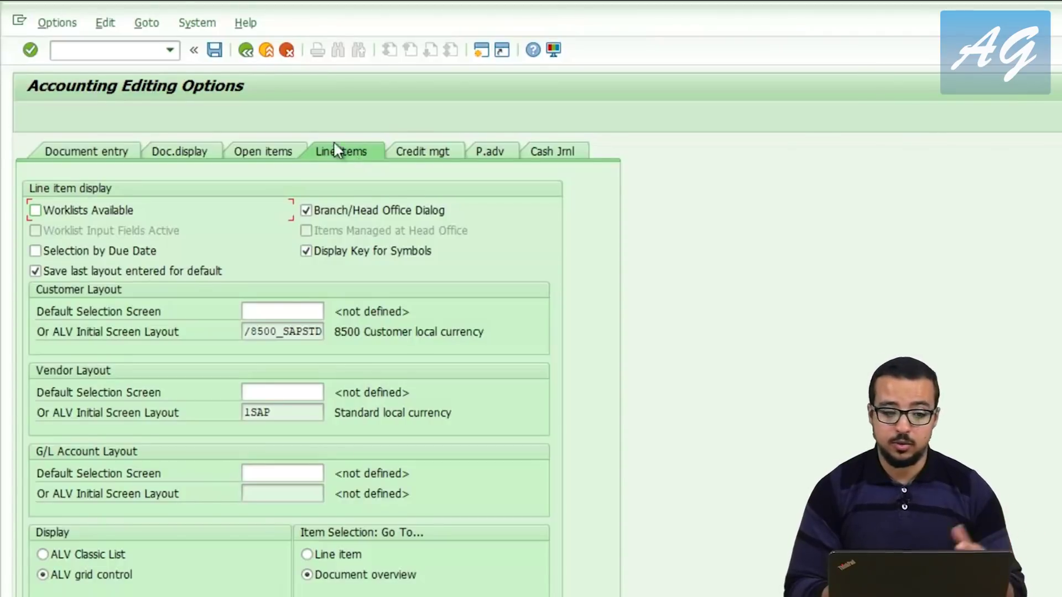
# Step: Start transaction FBL1N in a new session, enter the vendor account and list its open items for company code 1000
pyautogui.click(112, 48)
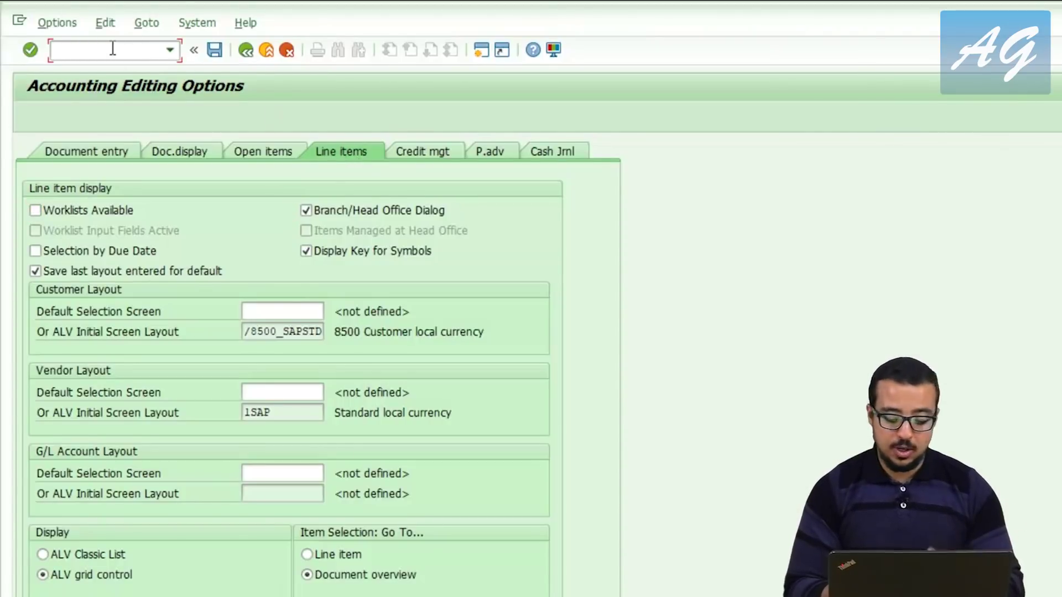
pyautogui.write('/o')
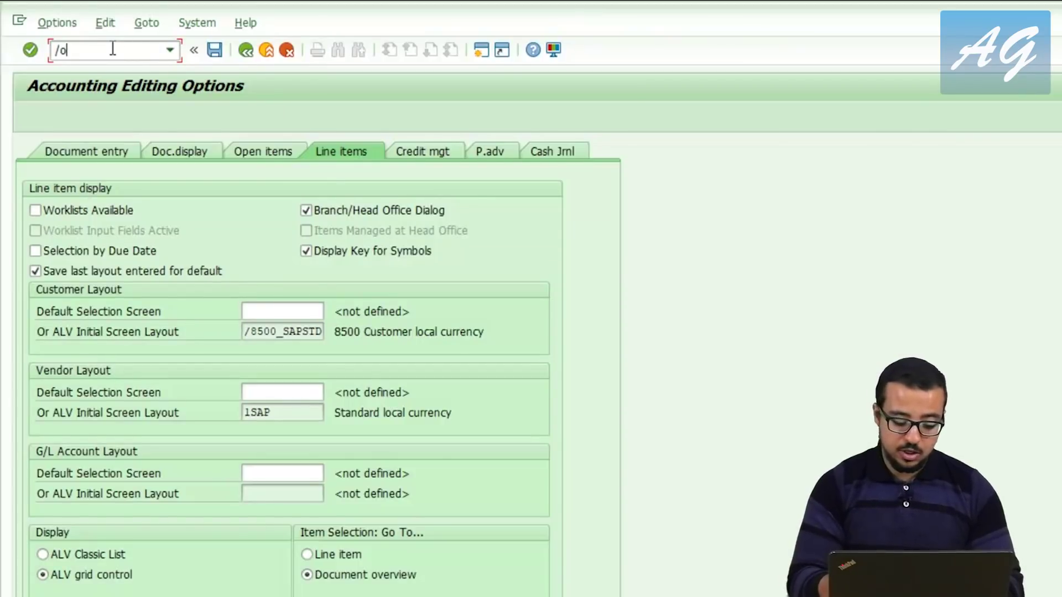
pyautogui.write('fbl1n')
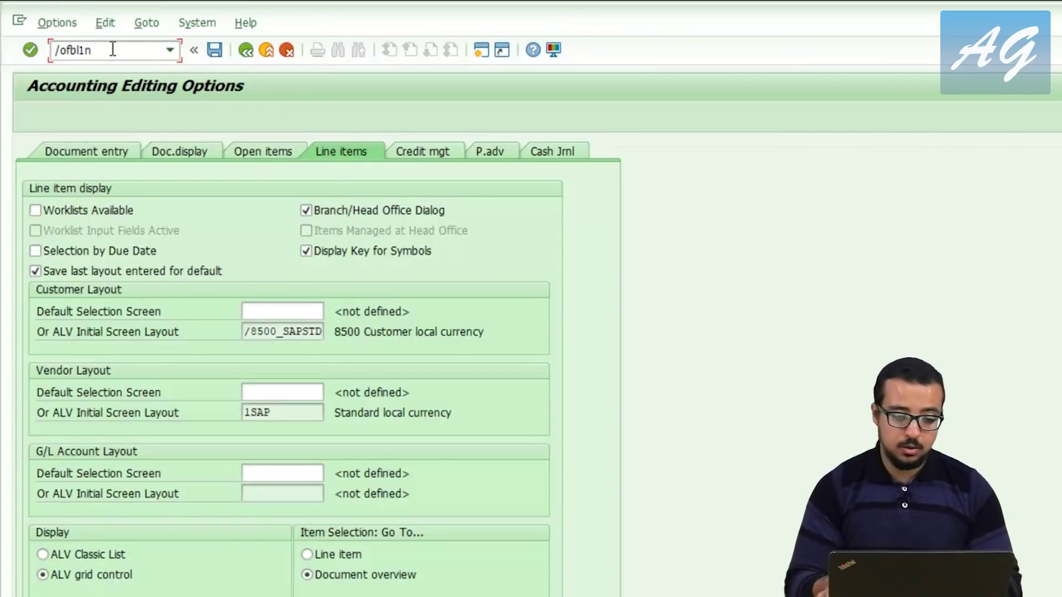
pyautogui.press('Return')
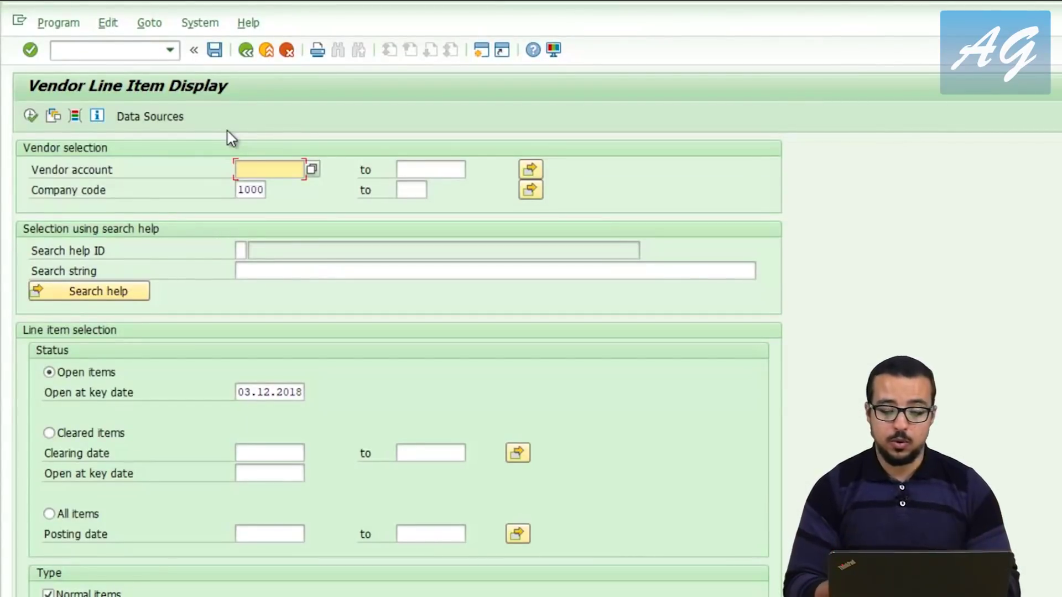
pyautogui.write('1000')
pyautogui.press('Return')
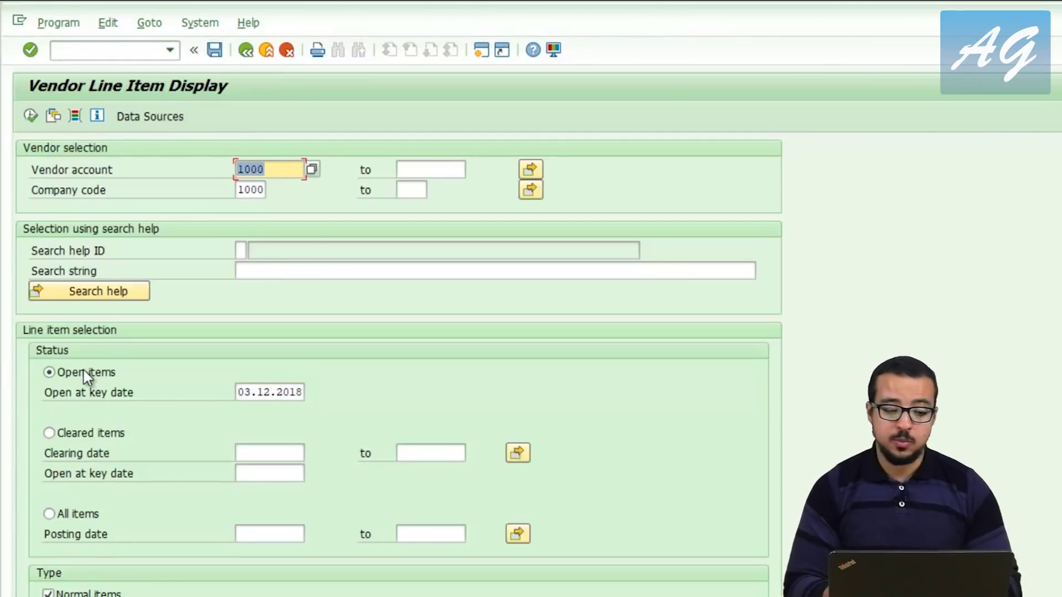
pyautogui.click(30, 118)
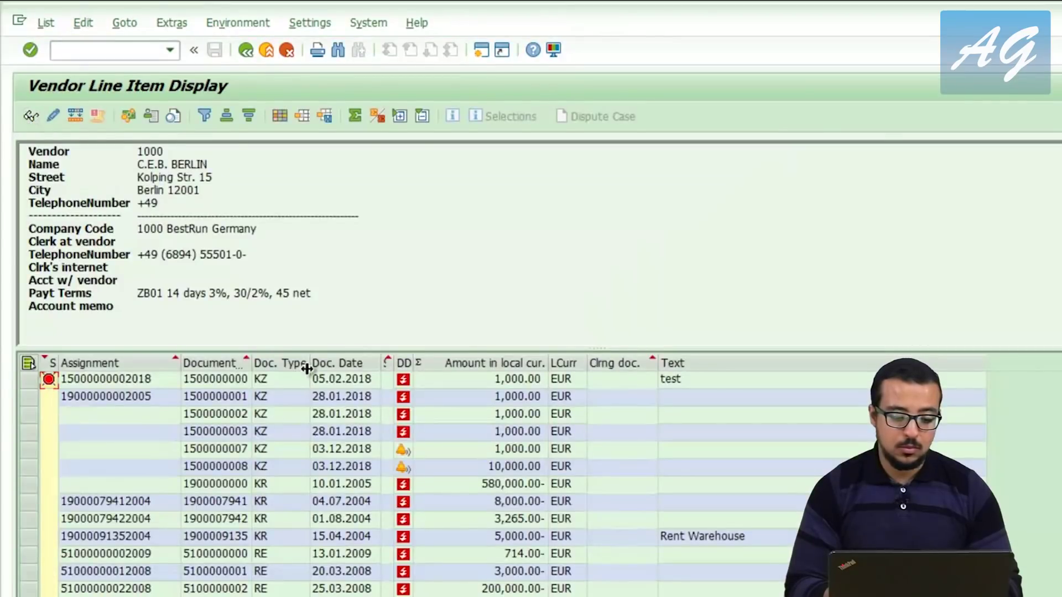
# Step: Open the second 1,000.00 EUR payment dated 28.01.2018 from the vendor line items, examine its document view and return to the list
pyautogui.scroll(-2, 517, 556)
pyautogui.scroll(2, 520, 553)
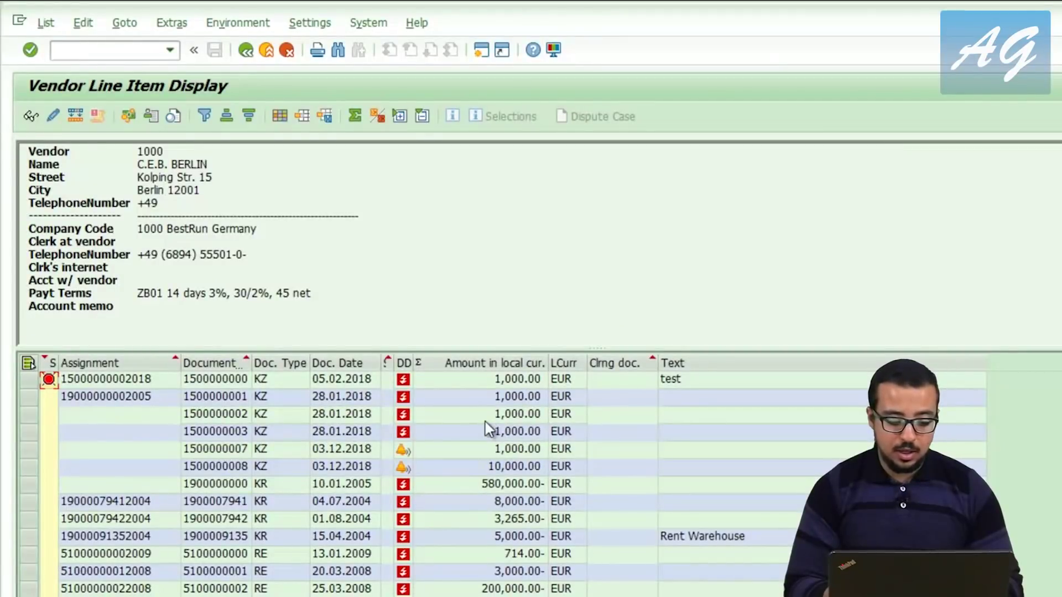
pyautogui.click(501, 419)
pyautogui.doubleClick(500, 417)
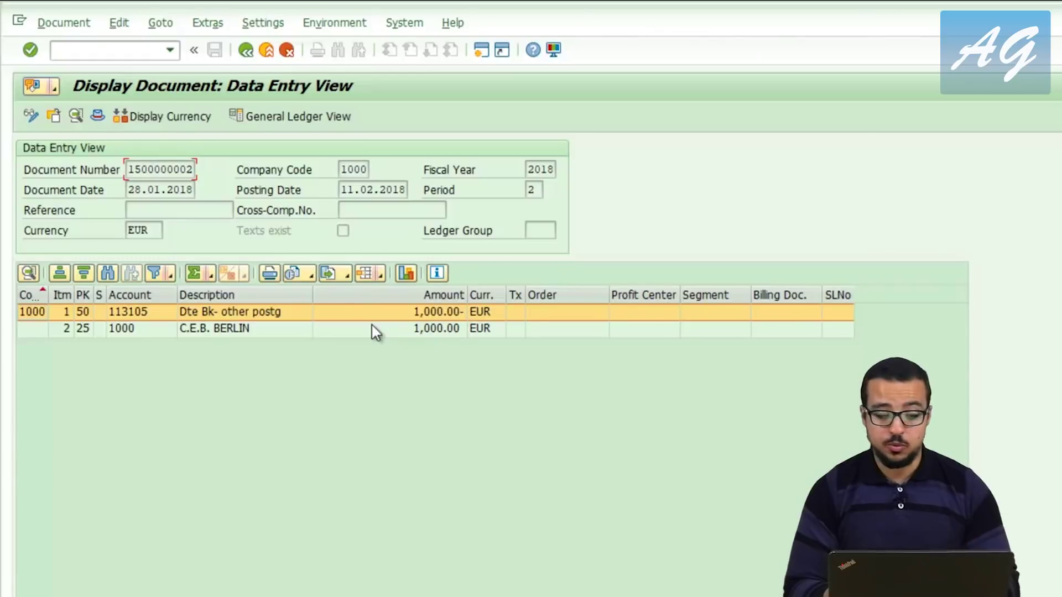
pyautogui.click(247, 55)
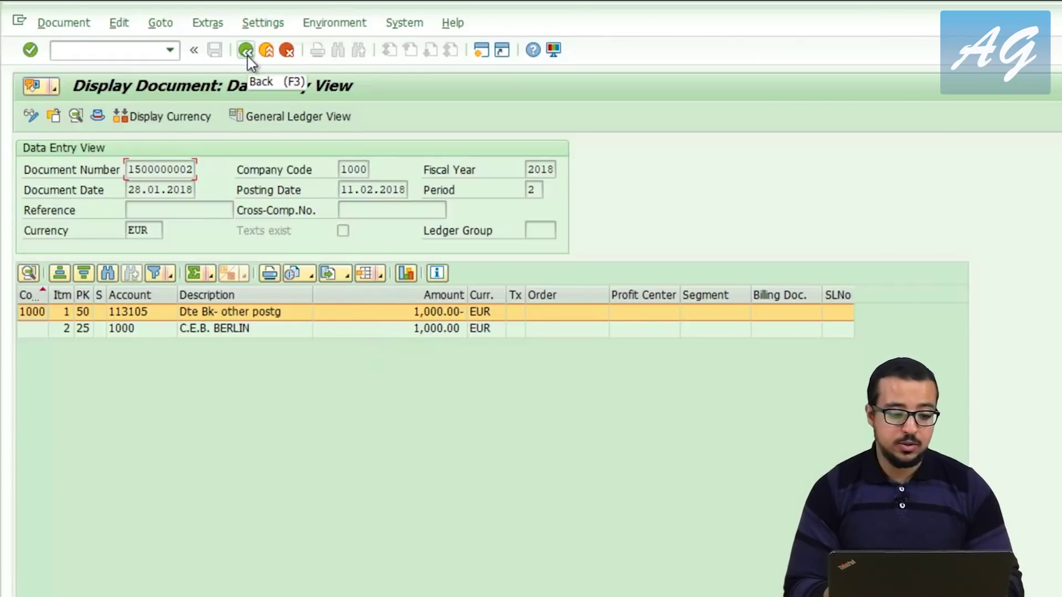
# Step: Set Item Selection: Go To to Line item in the editing options, save it and return to the vendor line item list
pyautogui.hotkey('alt', 'Tab')
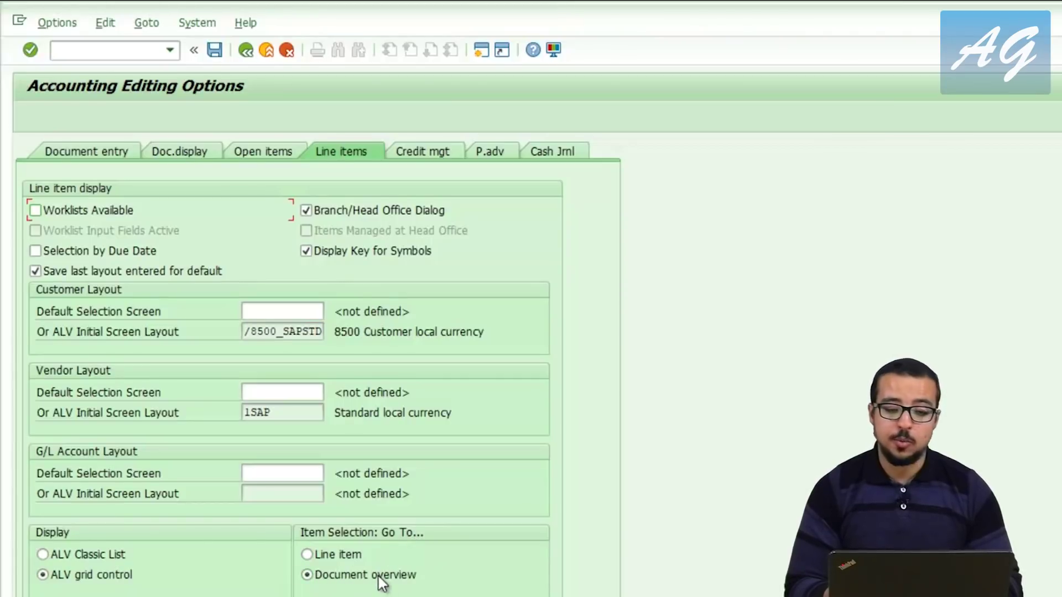
pyautogui.click(336, 559)
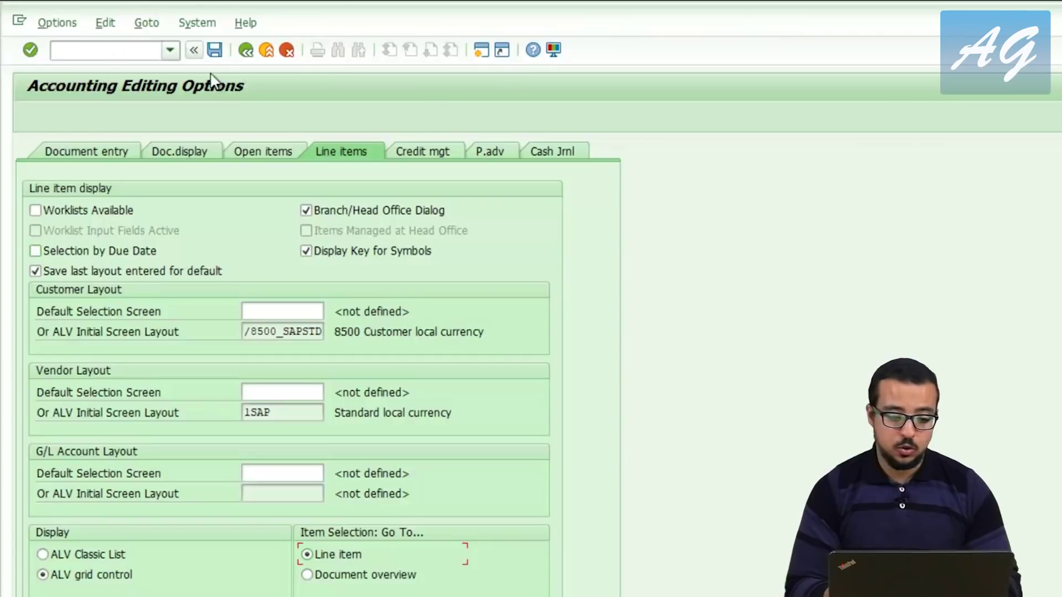
pyautogui.click(215, 50)
pyautogui.hotkey('alt', 'Tab')
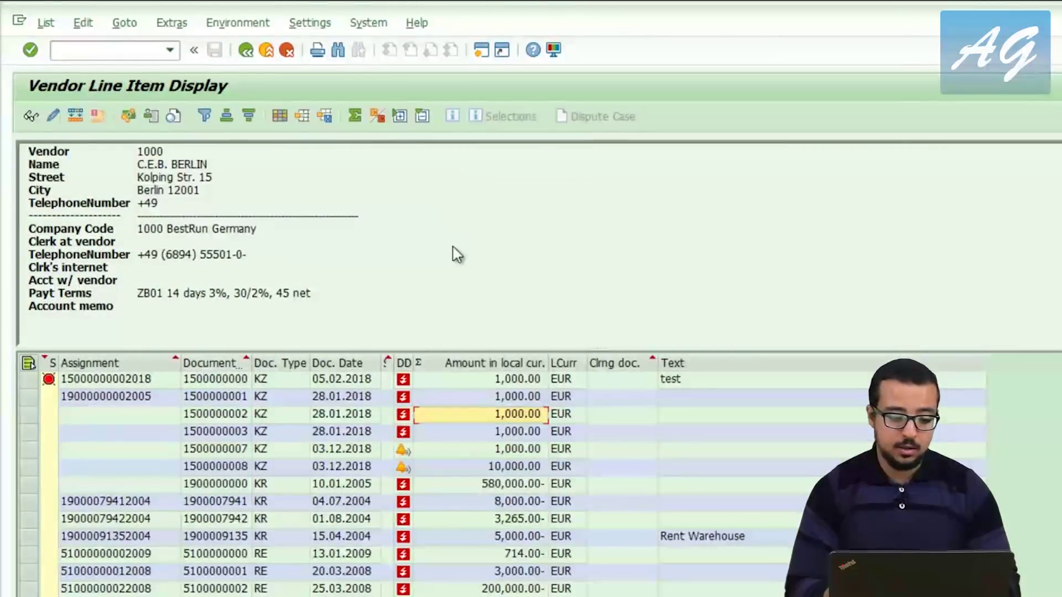
# Step: Reopen the same 28.01.2018 payment from the list to examine its line item details, and call up the document overview
pyautogui.click(484, 419)
pyautogui.doubleClick(484, 419)
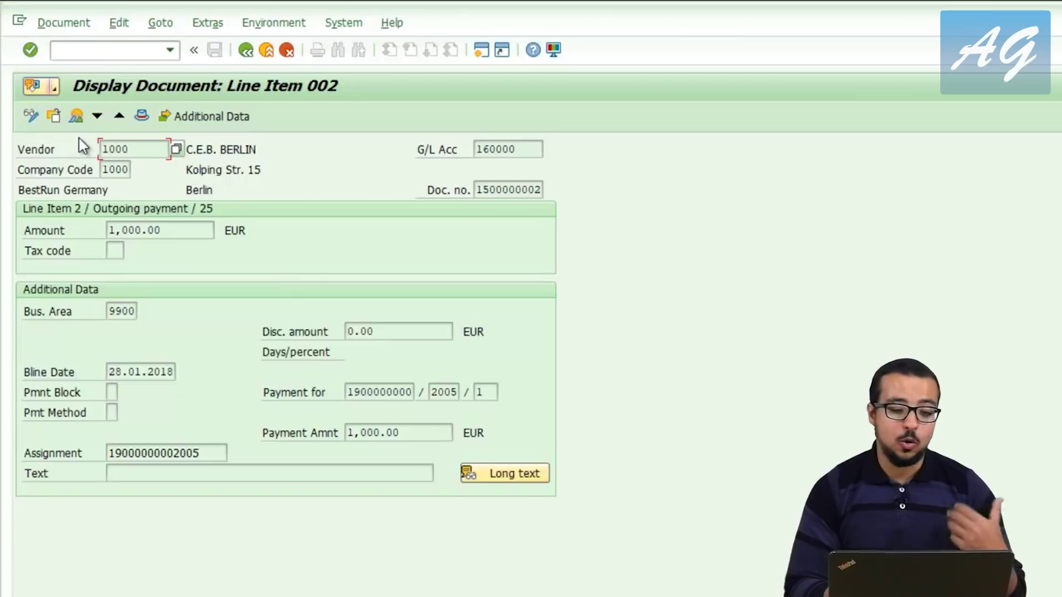
pyautogui.click(77, 116)
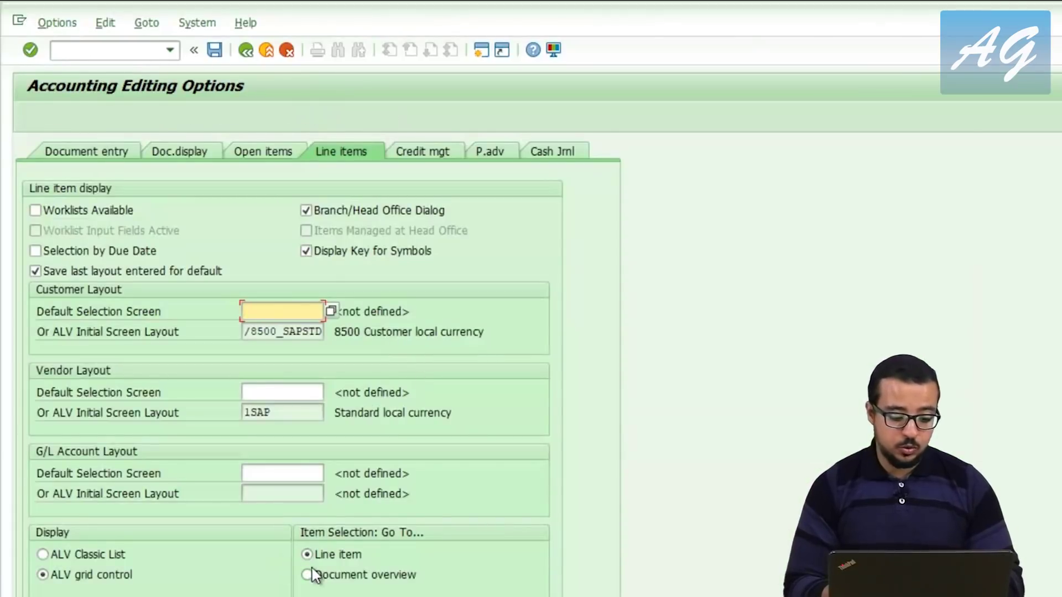
# Step: Set the line item editing options to go to Document overview on item selection and to display in ALV grid control
pyautogui.click(350, 579)
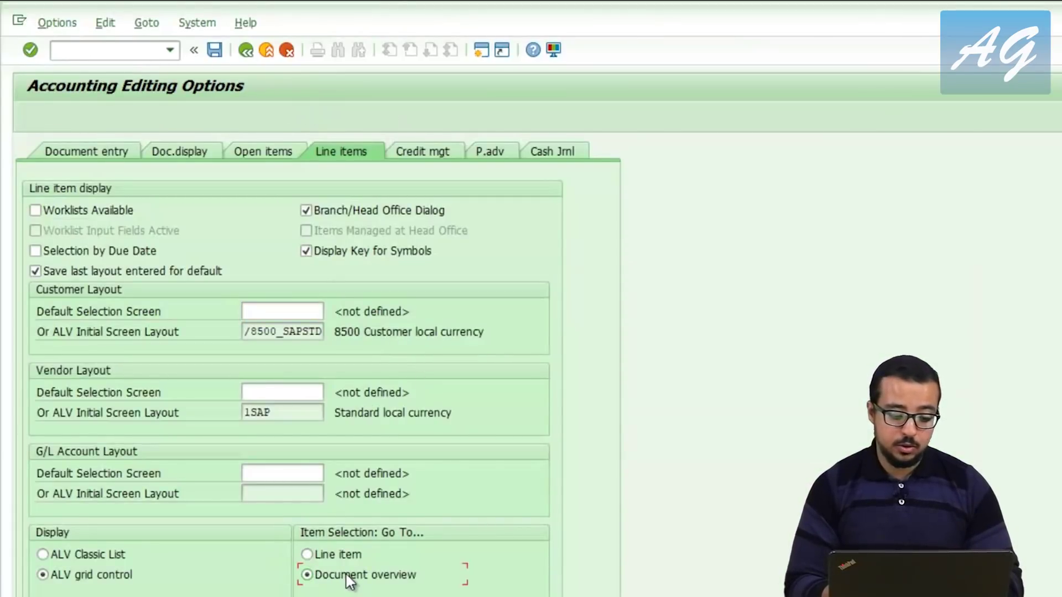
pyautogui.click(108, 557)
pyautogui.click(91, 576)
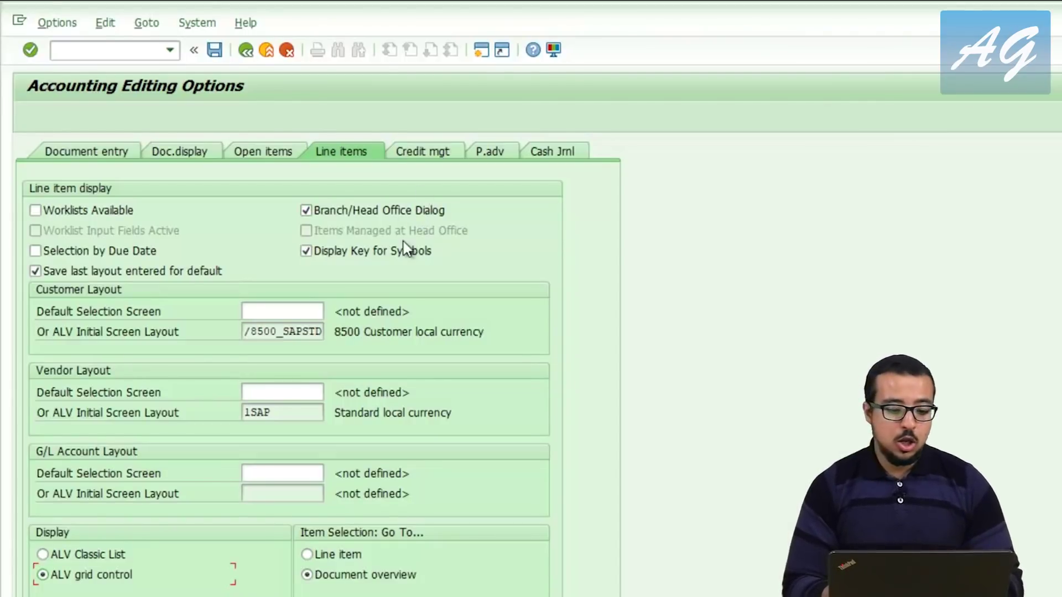
# Step: Review the credit management and payment advice editing options, ending on the cash journal options
pyautogui.click(421, 150)
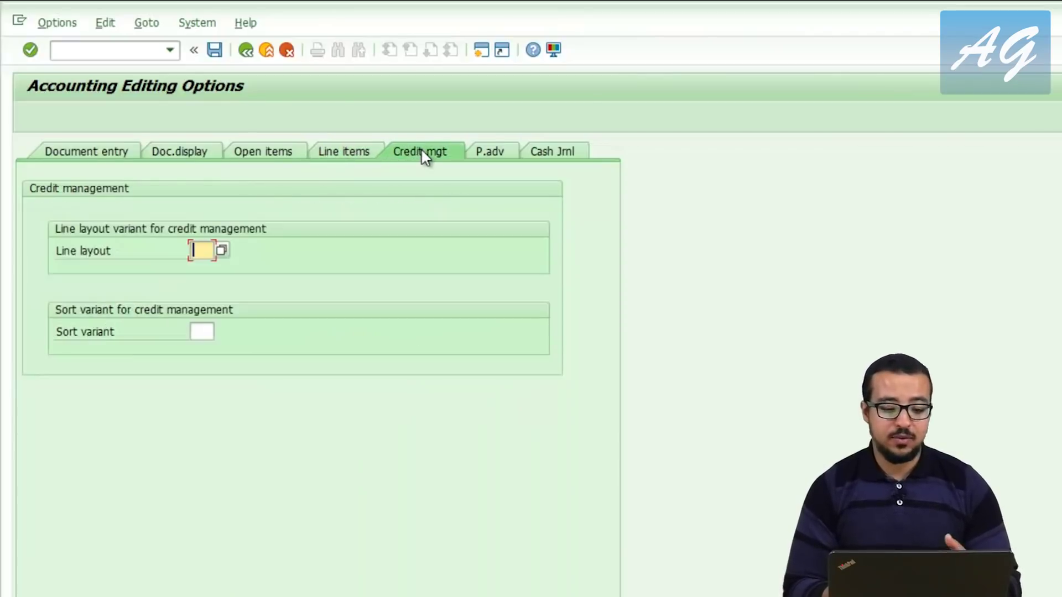
pyautogui.click(475, 152)
pyautogui.click(557, 154)
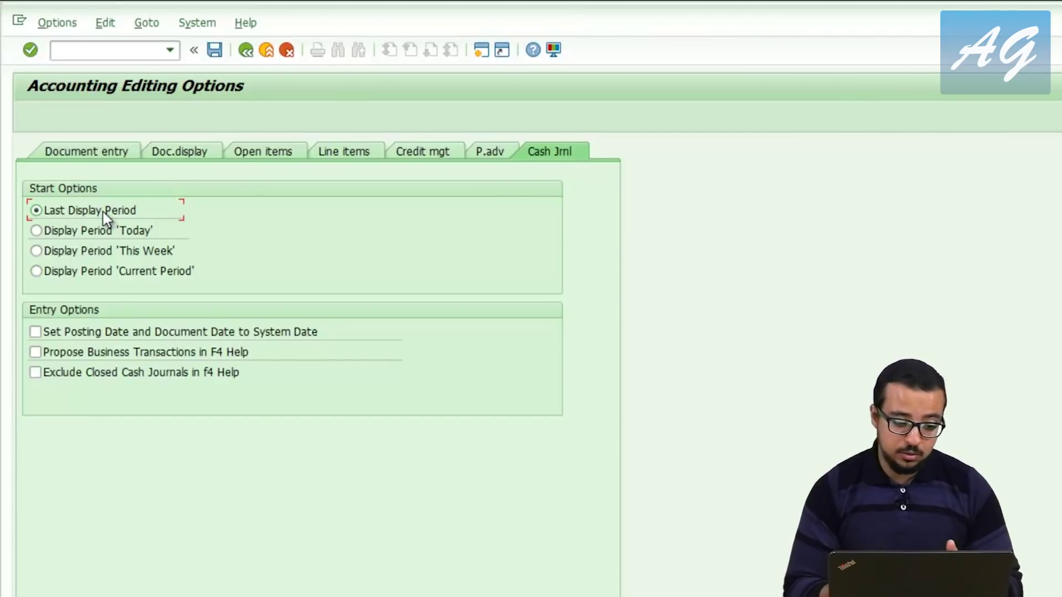
# Step: Look up the field help for the Last Display Period start option and close it
pyautogui.rightClick(51, 209)
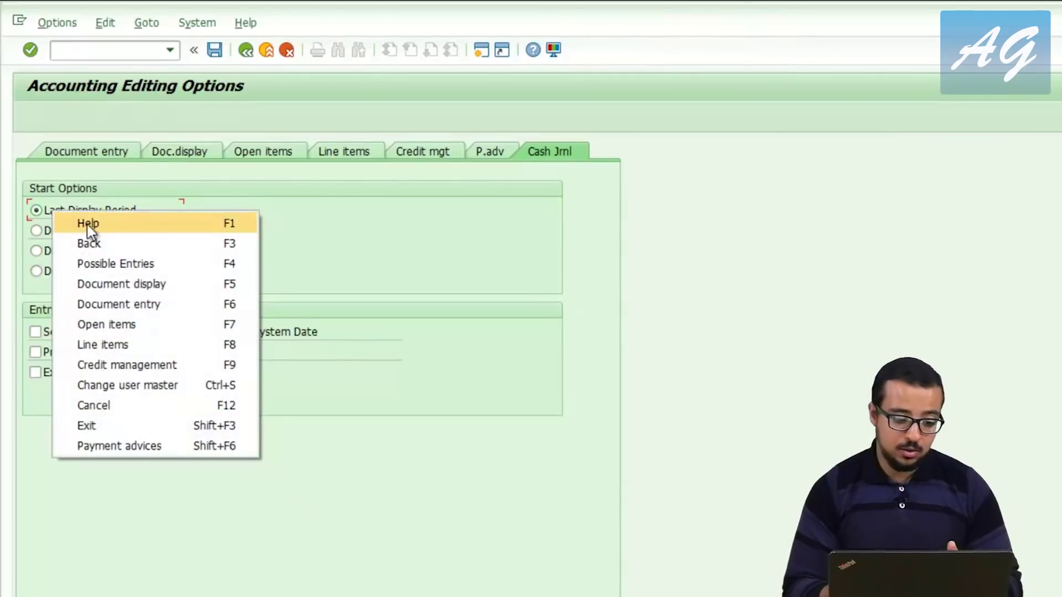
pyautogui.click(153, 201)
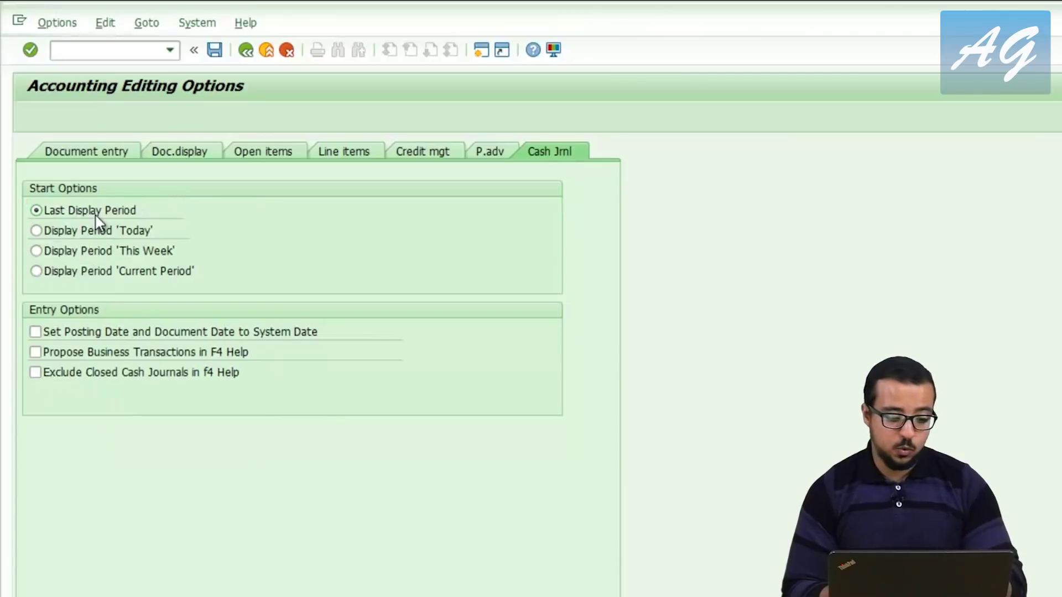
pyautogui.press('F1')
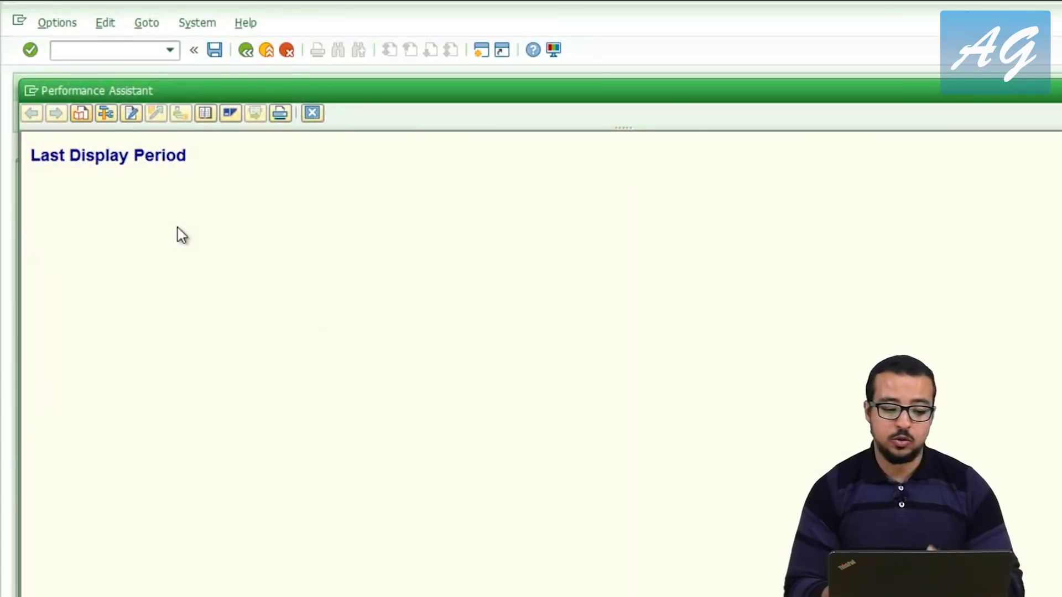
pyautogui.click(313, 117)
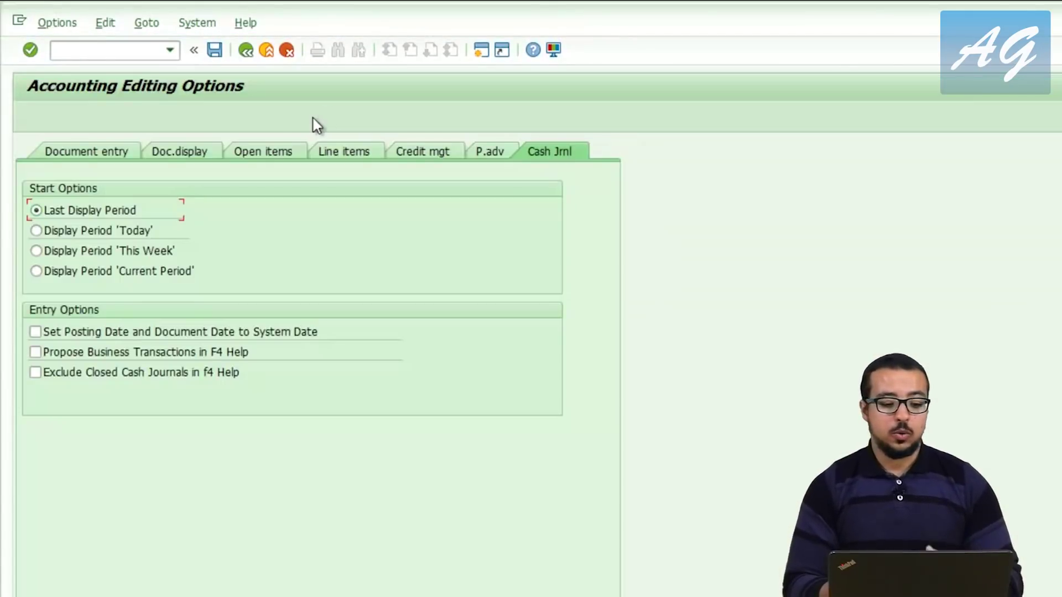